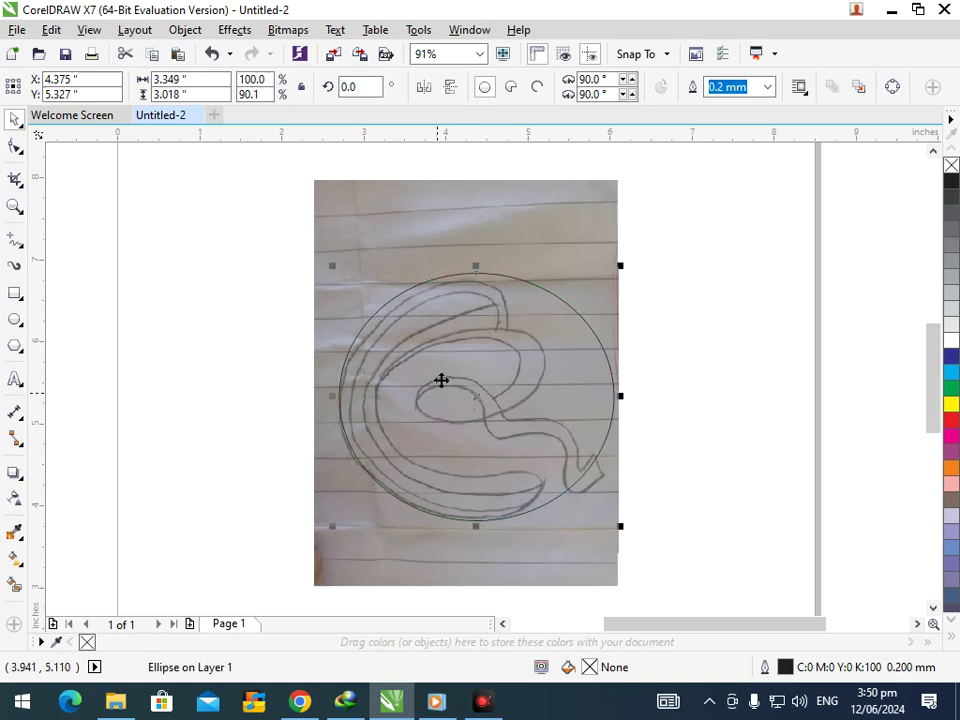
Step: Reduce the ellipse's height to about 2.935 in to match the top of the sketch's outer curve
left_click_drag(500, 325, 500, 325)
left_click_drag(504, 369, 504, 403)
key("F3")
scroll(416, 424, "up", 2)
scroll(447, 446, "down", 2)
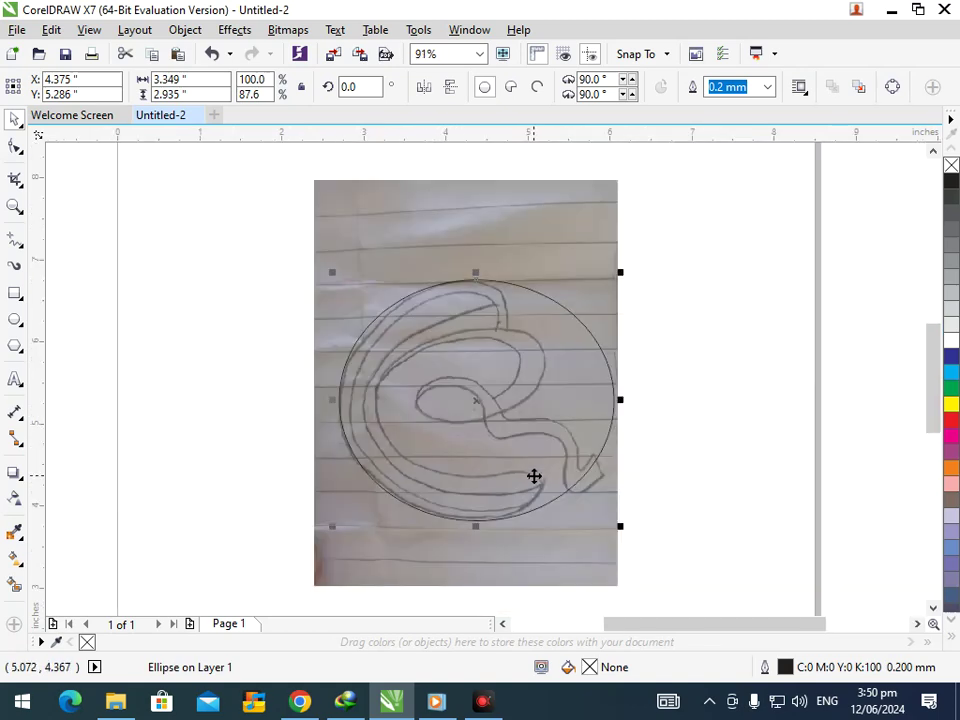
Step: Nudge the ellipse slightly sideways to X 4.385 in so it lines up with the sketch's outer curve
key("ctrl+Right")
key("ctrl+Right")
key("ctrl+Right")
key("ctrl+Right")
key("ctrl+Right")
key("ctrl+Right")
key("ctrl+Right")
key("ctrl+Right")
key("ctrl+Right")
key("ctrl+Right")
key("ctrl+Left")
key("ctrl+Left")
key("ctrl+Left")
key("ctrl+Left")
key("ctrl+Left")
key("ctrl+Left")
key("ctrl+Left")
key("ctrl+Left")
key("ctrl+Left")
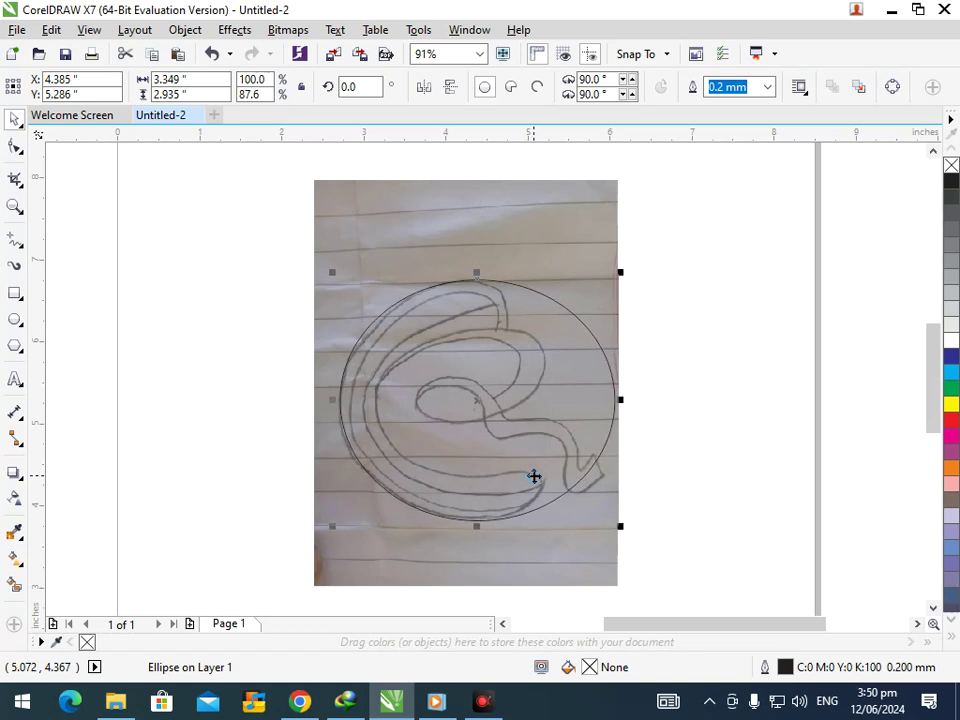
Step: Make a smaller concentric copy of the ellipse, about 3.038 by 2.662 in, and Smart Fill the ring between them with blue-grey
left_click_drag(333, 525, 349, 521)
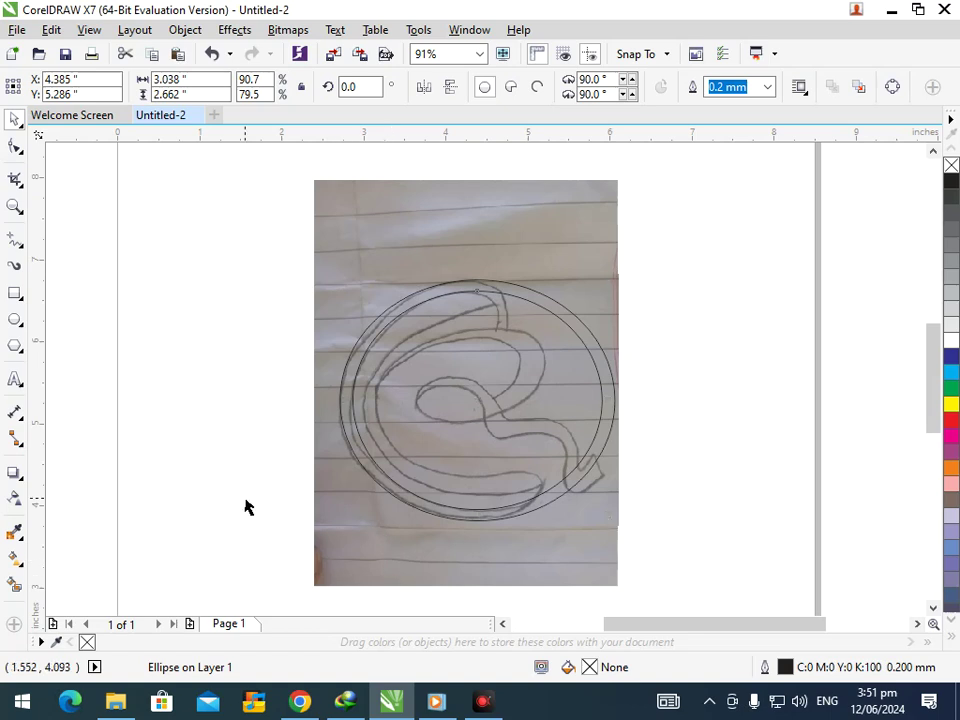
left_click(244, 506)
left_click(14, 588)
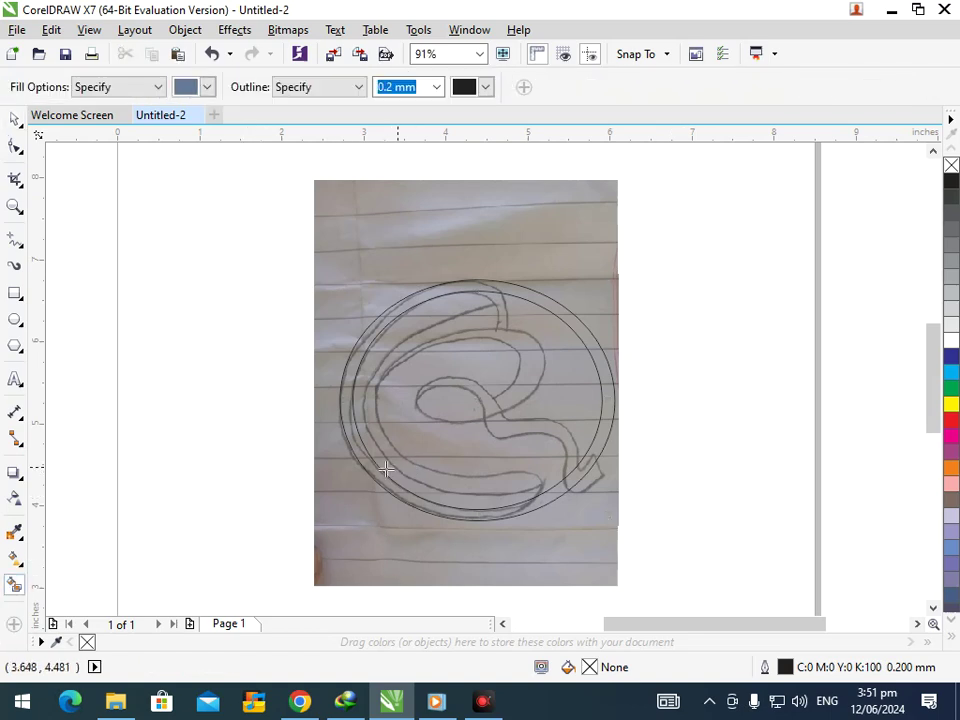
left_click(372, 465)
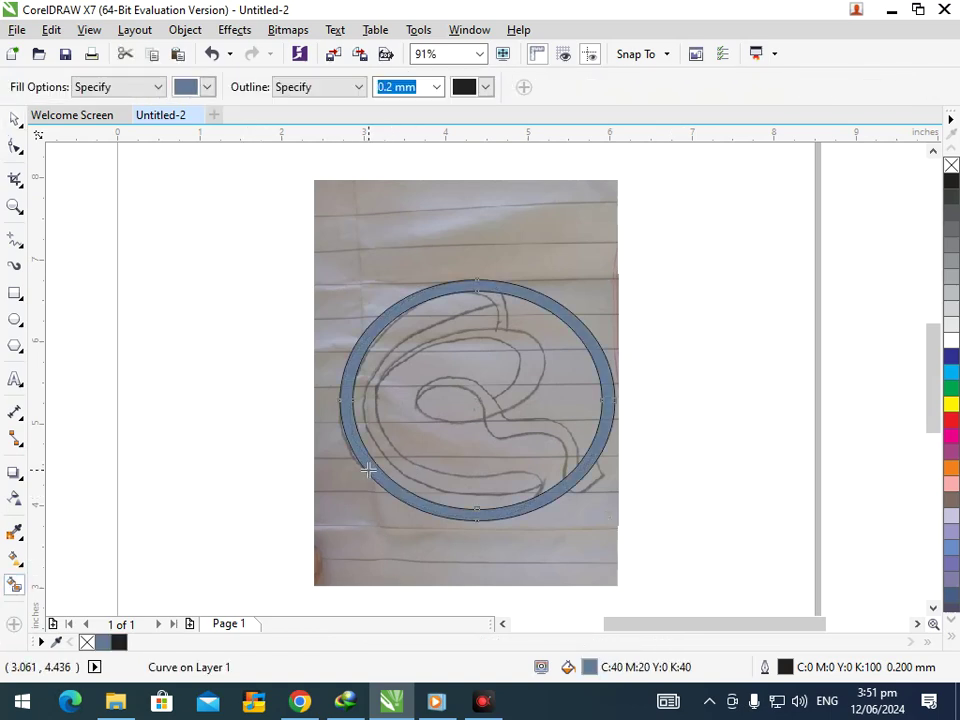
Step: Make a concentric copy of the blue-grey ring scaled to 90.7% inside it and fill the copy with red
left_click(15, 121)
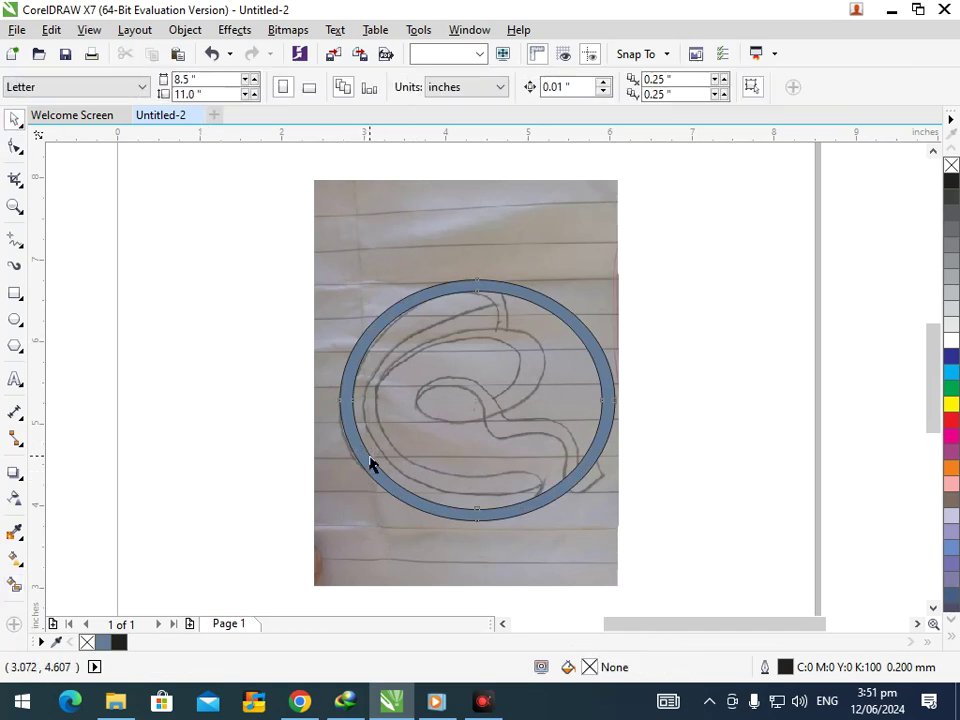
left_click(356, 490)
mouse_move(332, 524)
left_mouse_down()
mouse_move(336, 566)
mouse_move(338, 511)
left_mouse_up()
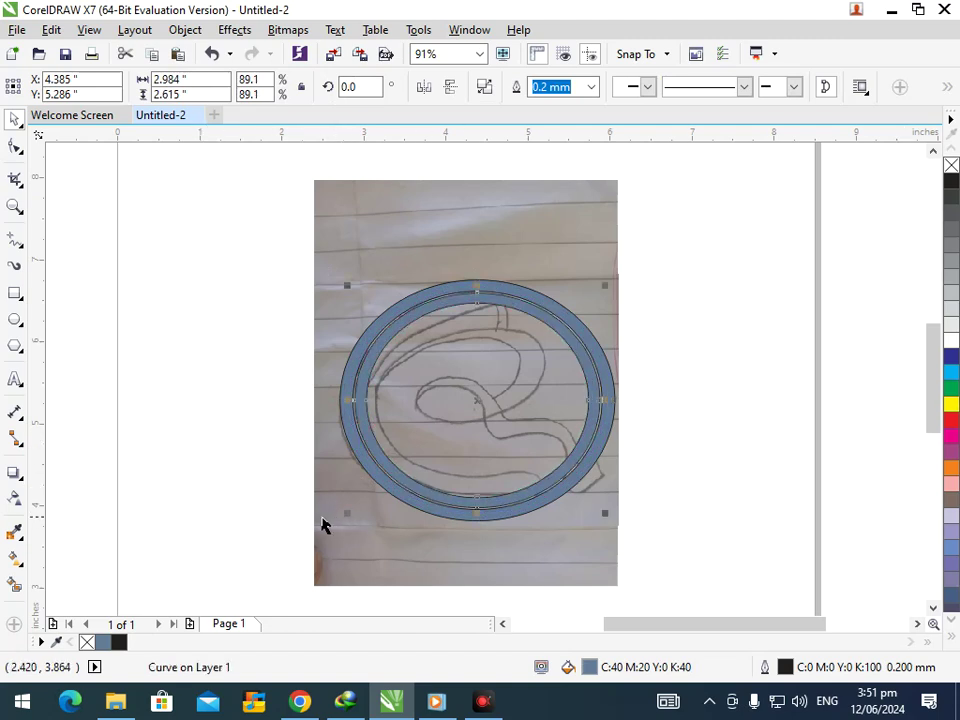
left_click_drag(345, 518, 344, 528)
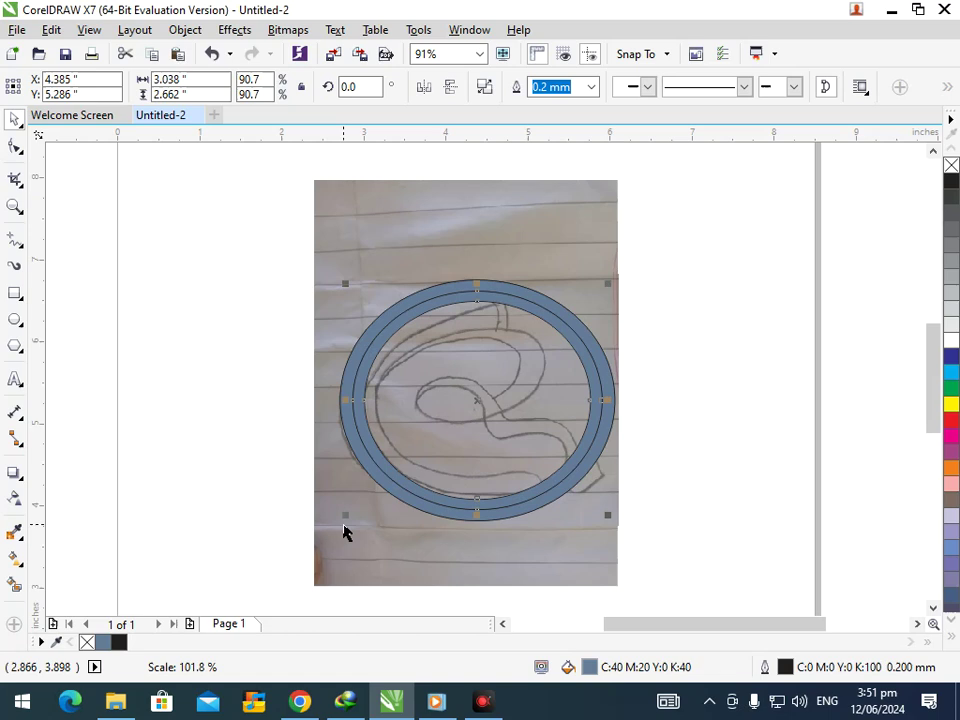
left_click(951, 419)
left_click(770, 500)
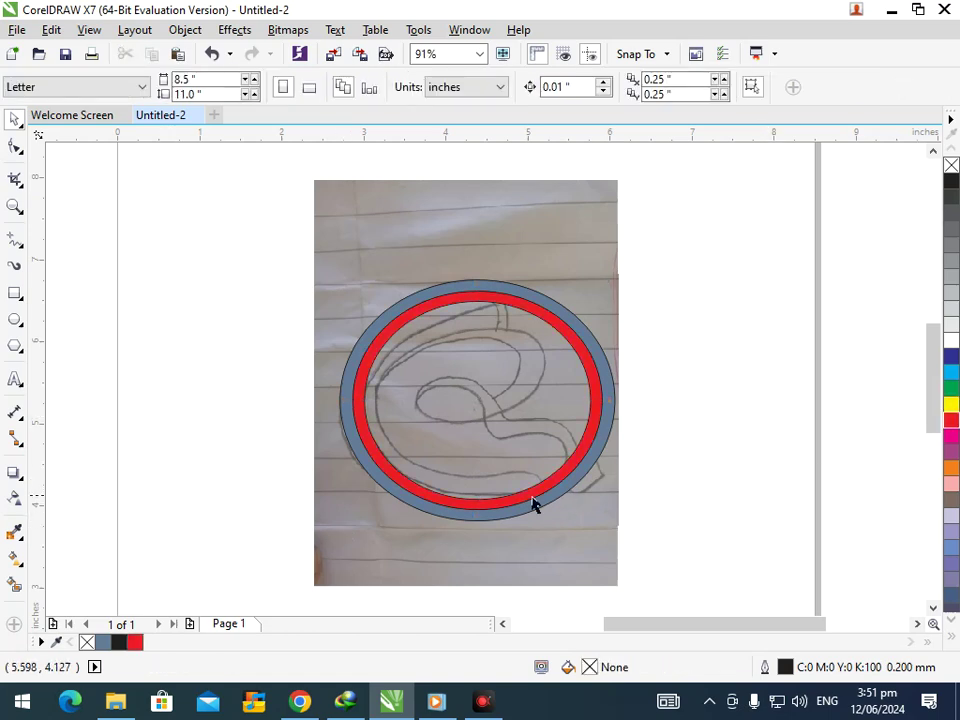
Step: Make a smaller concentric copy of the red ring, about 2.723 by 2.386 in, and fill it with green
left_click(412, 497)
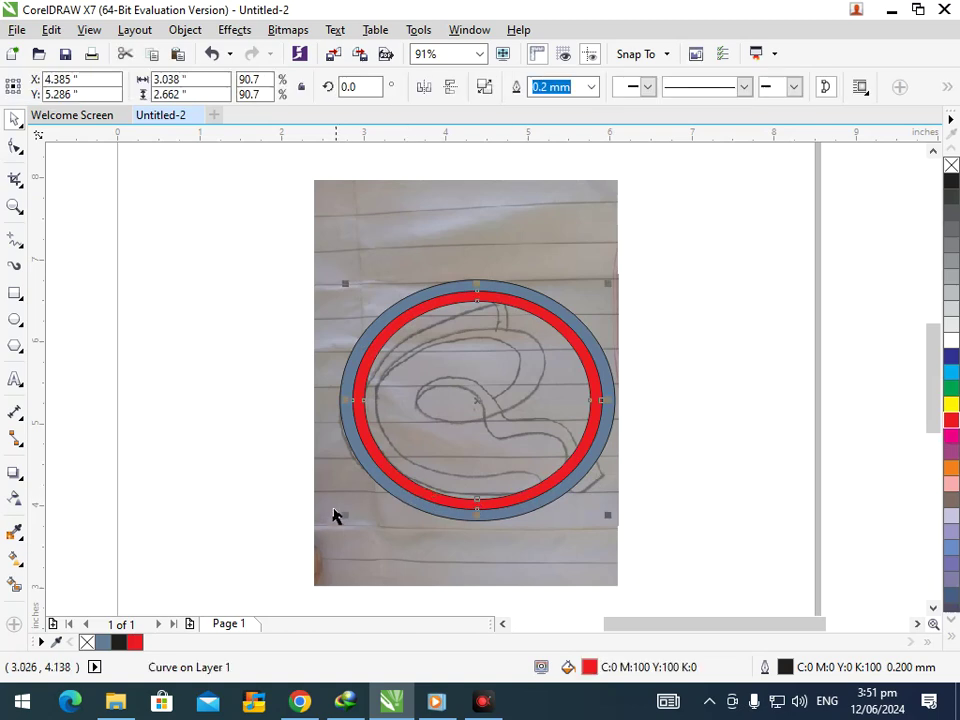
mouse_move(343, 519)
left_mouse_down()
mouse_move(349, 506)
mouse_move(354, 513)
left_mouse_up()
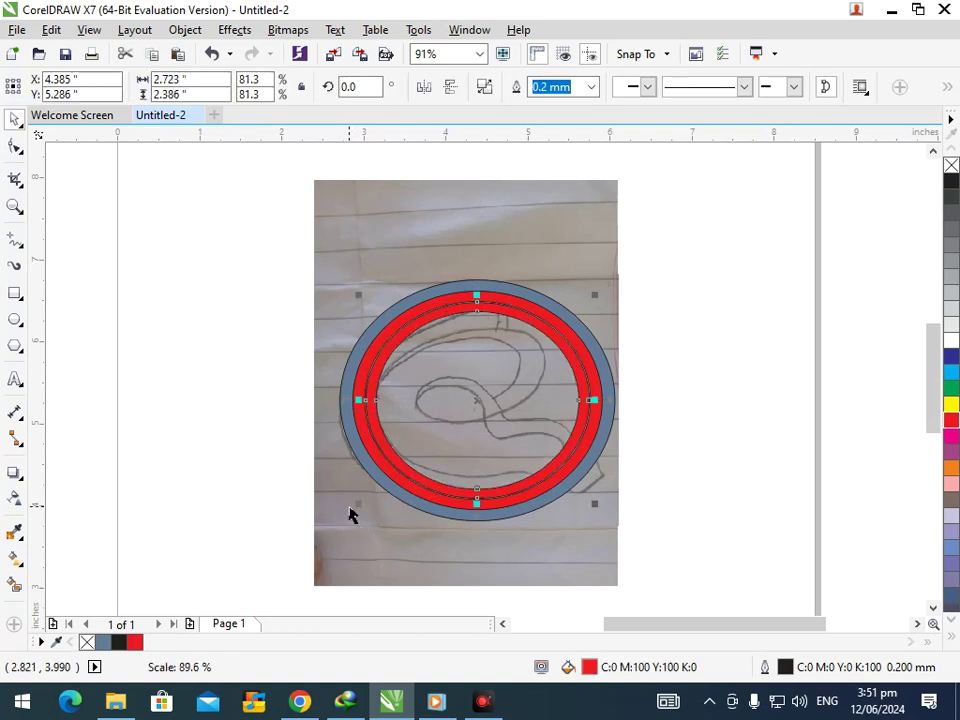
left_click(949, 389)
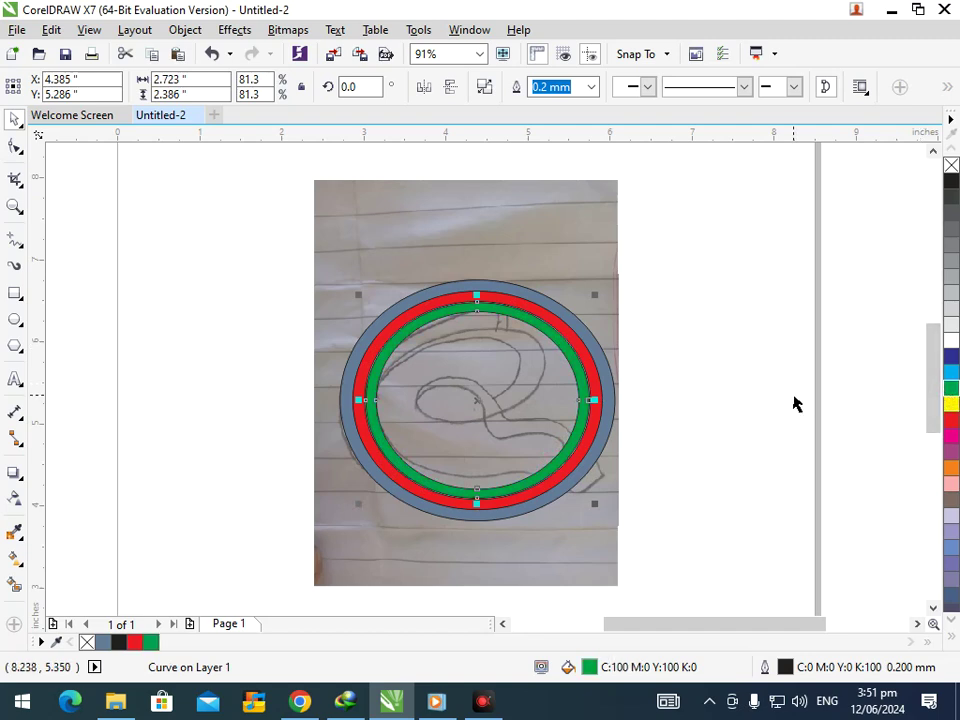
left_click(795, 403)
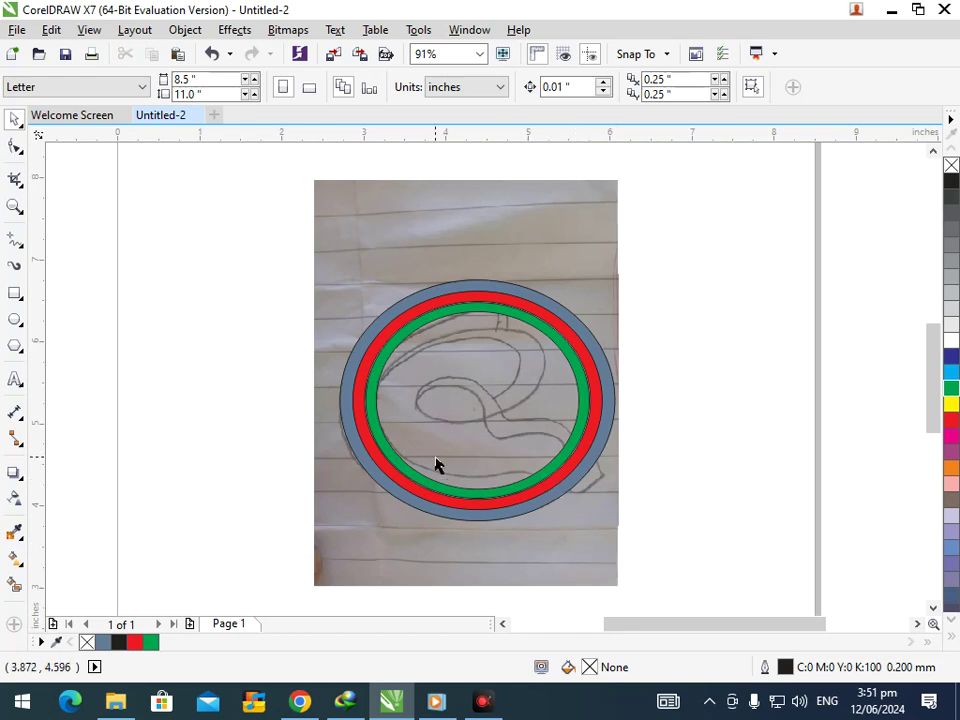
Step: Group the green, red and blue-grey rings, keeping the group in place over the sketch
left_click(513, 495)
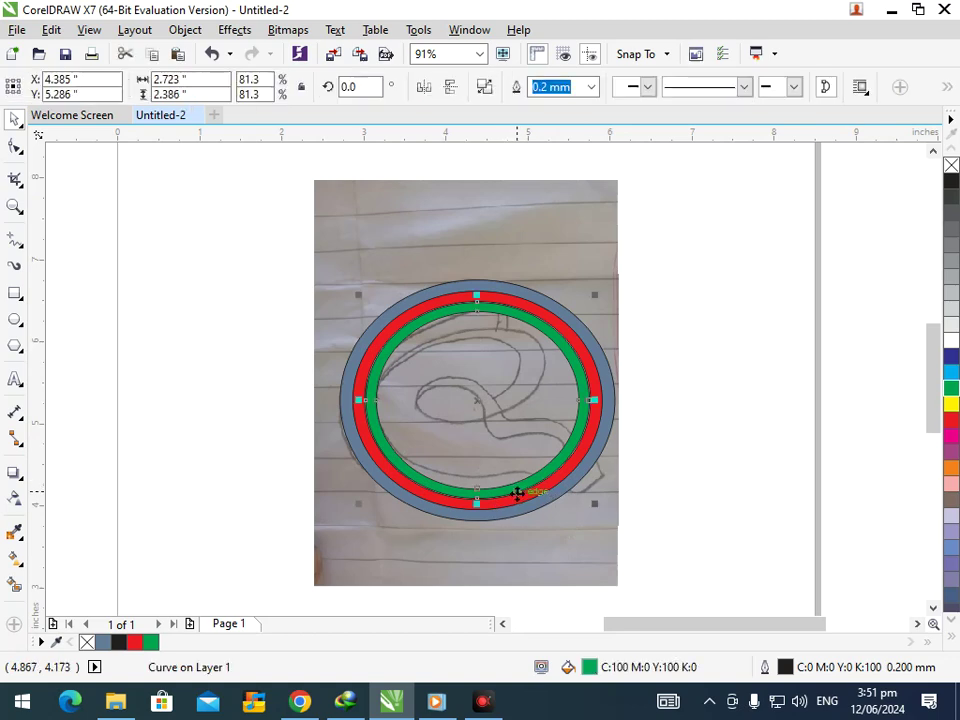
left_click(521, 504, "shift")
left_click(521, 512, "shift")
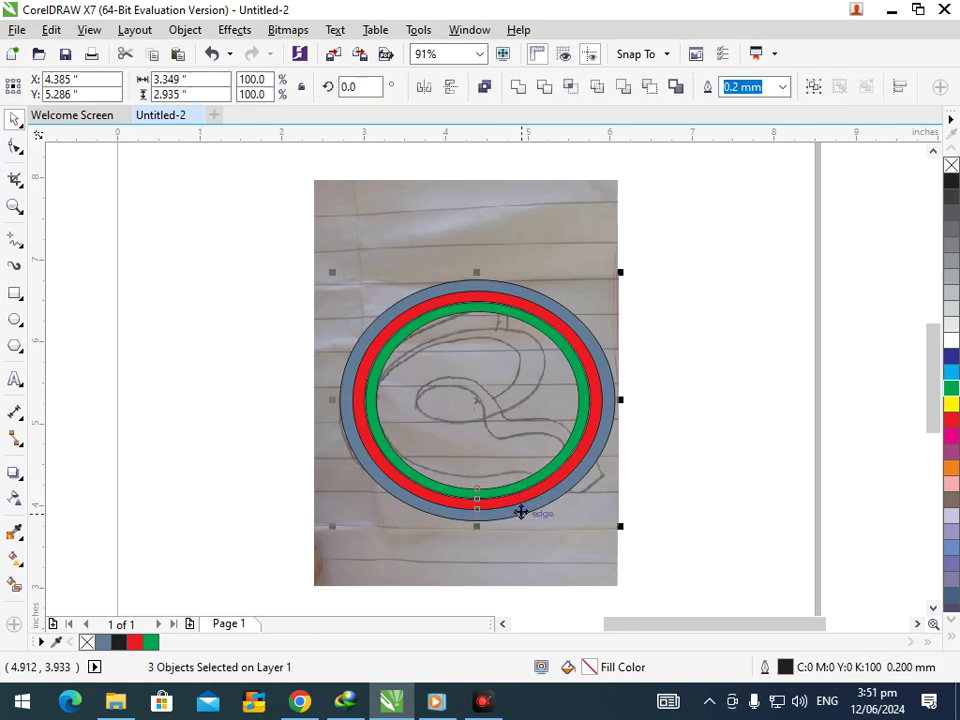
key("ctrl+g")
left_click_drag(510, 497, 314, 515)
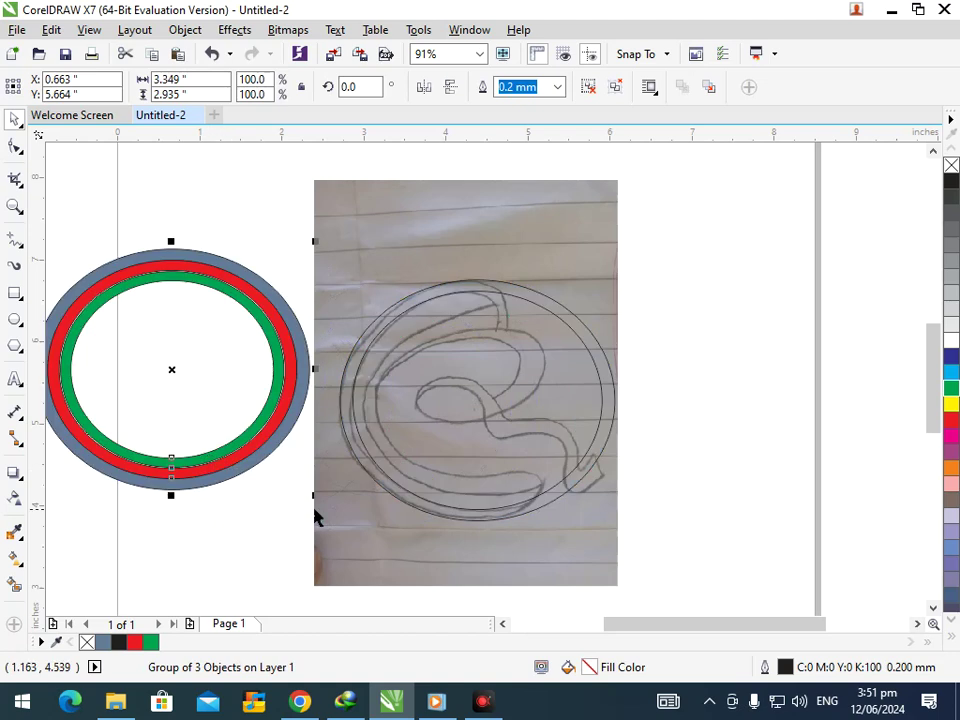
key("ctrl+z")
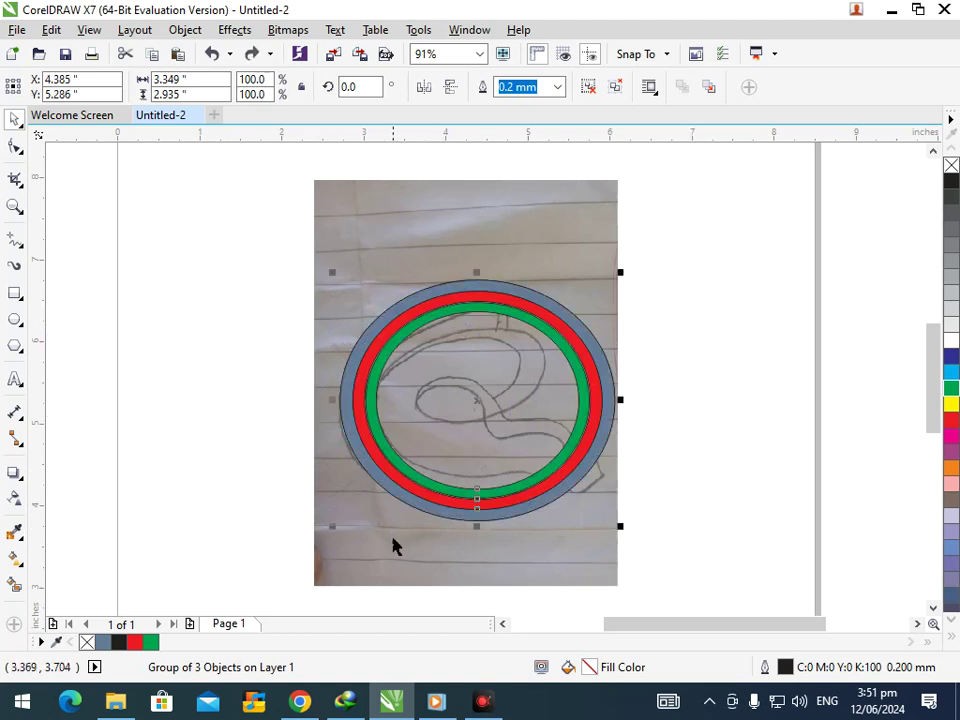
Step: Bring the sketch photo to the front, over the coloured rings
left_click(619, 551)
left_click(611, 535)
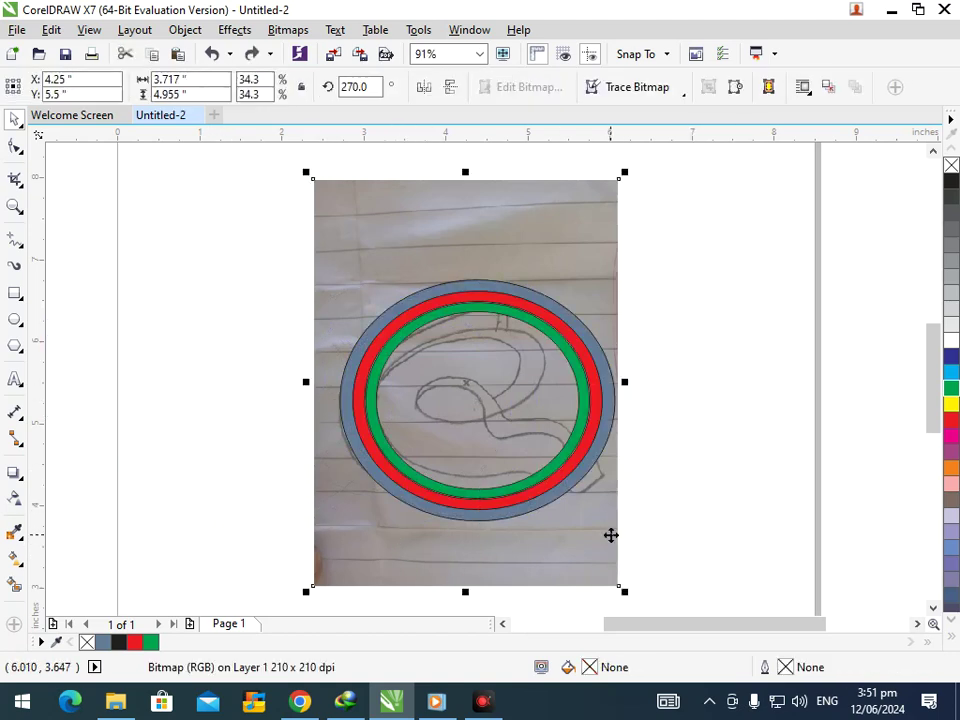
key("shift+Page_Up")
left_click(730, 470)
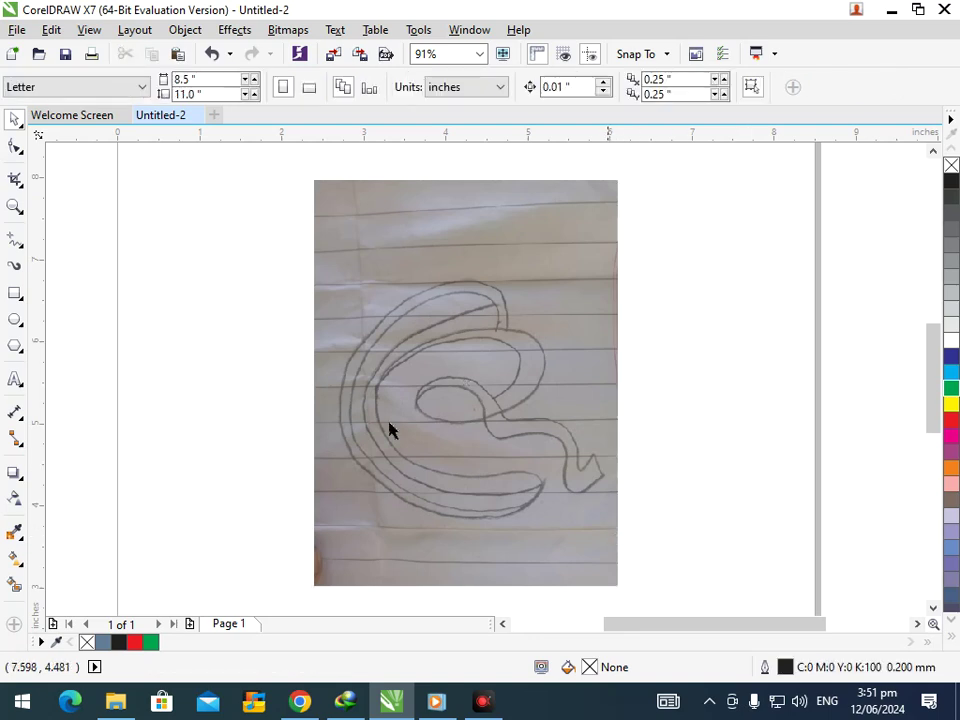
Step: Draw an ellipse over the sketch's middle loop and adjust its sides to about 1.869 by 1.207 in
key("z")
left_click_drag(281, 285, 776, 591)
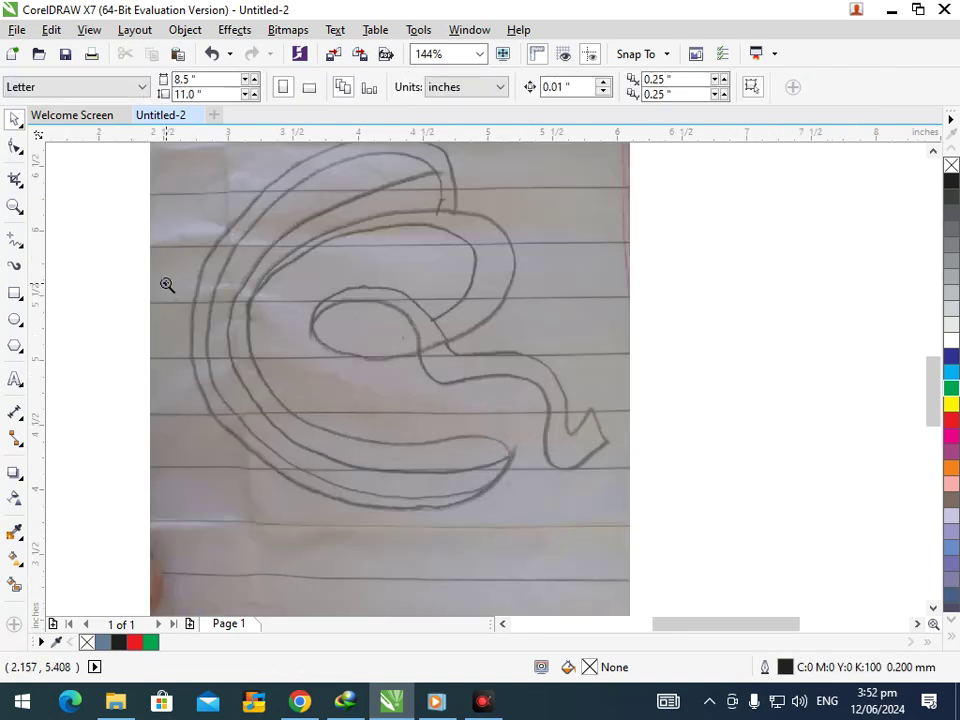
left_click(15, 319)
left_click(77, 317)
mouse_move(298, 195)
left_mouse_down()
mouse_move(412, 306)
mouse_move(518, 328)
mouse_move(496, 350)
mouse_move(518, 349)
left_mouse_up()
left_click_drag(406, 350, 365, 352)
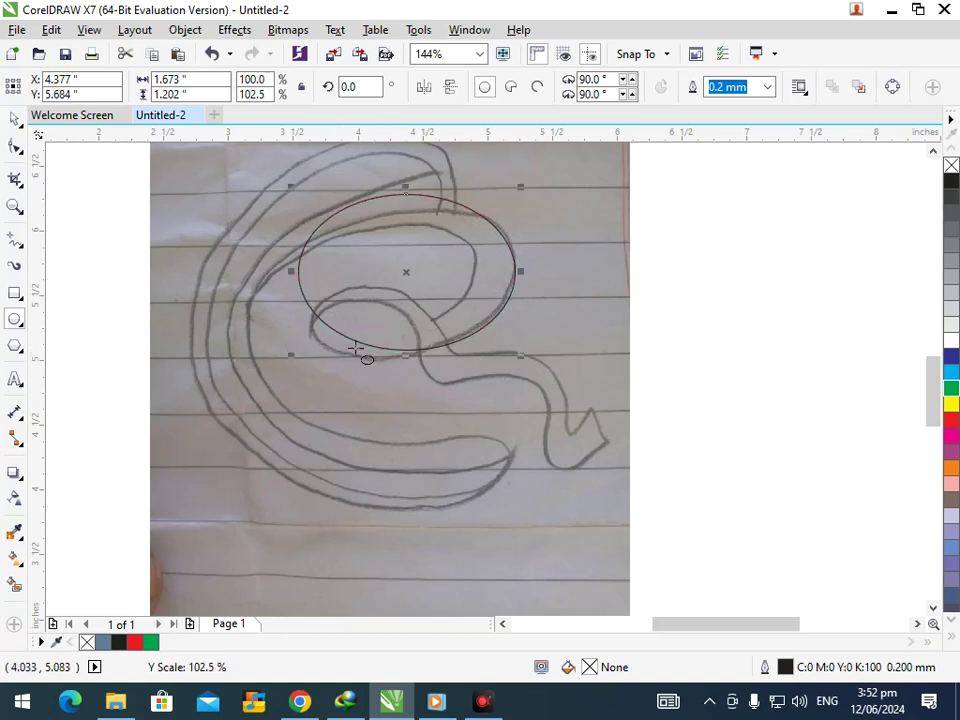
left_click_drag(291, 271, 265, 280)
mouse_move(390, 352)
left_mouse_down()
mouse_move(381, 360)
mouse_move(392, 358)
left_mouse_up()
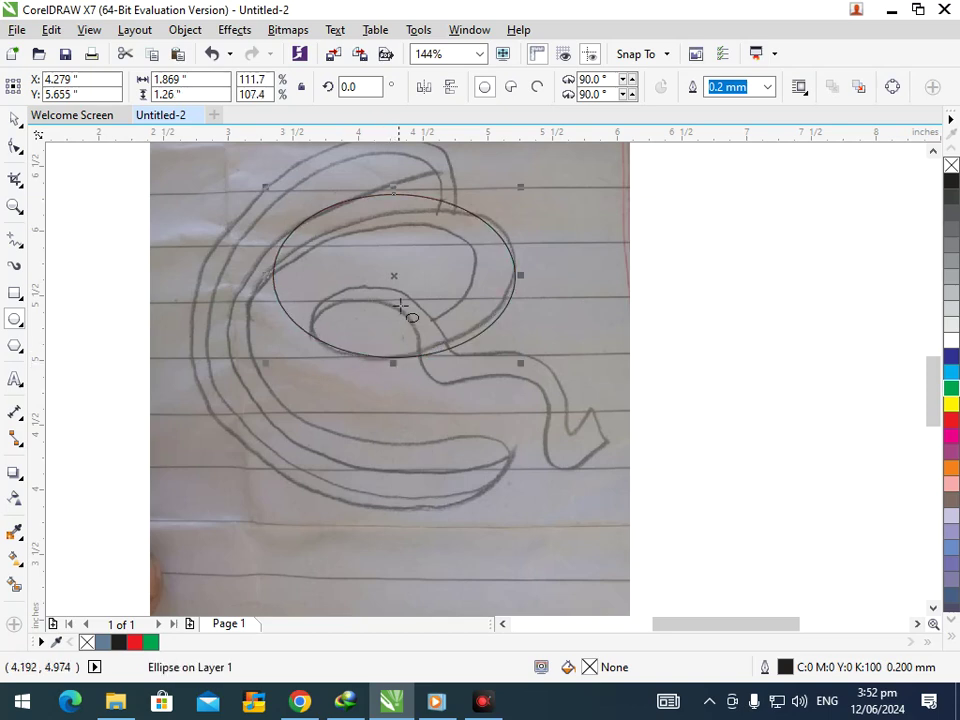
left_click_drag(393, 189, 435, 203)
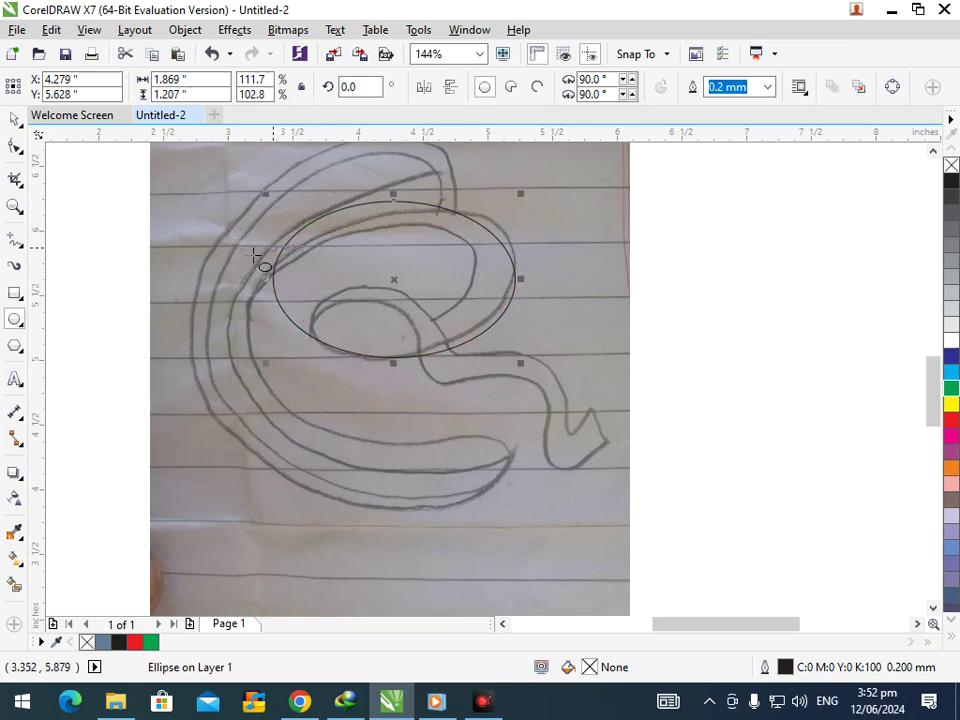
Step: Make successively smaller copies of the loop ellipse, ending with one about 1.601 by 0.746 in on the loop's inner edge
left_click_drag(396, 193, 402, 218)
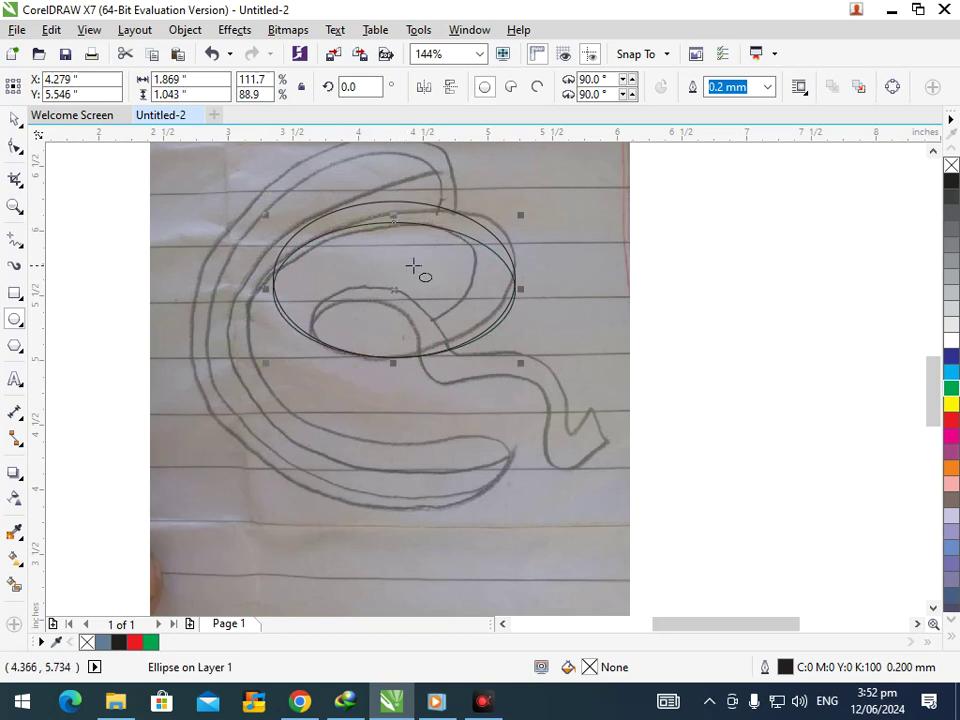
left_click_drag(393, 364, 380, 325)
left_click_drag(516, 274, 489, 281)
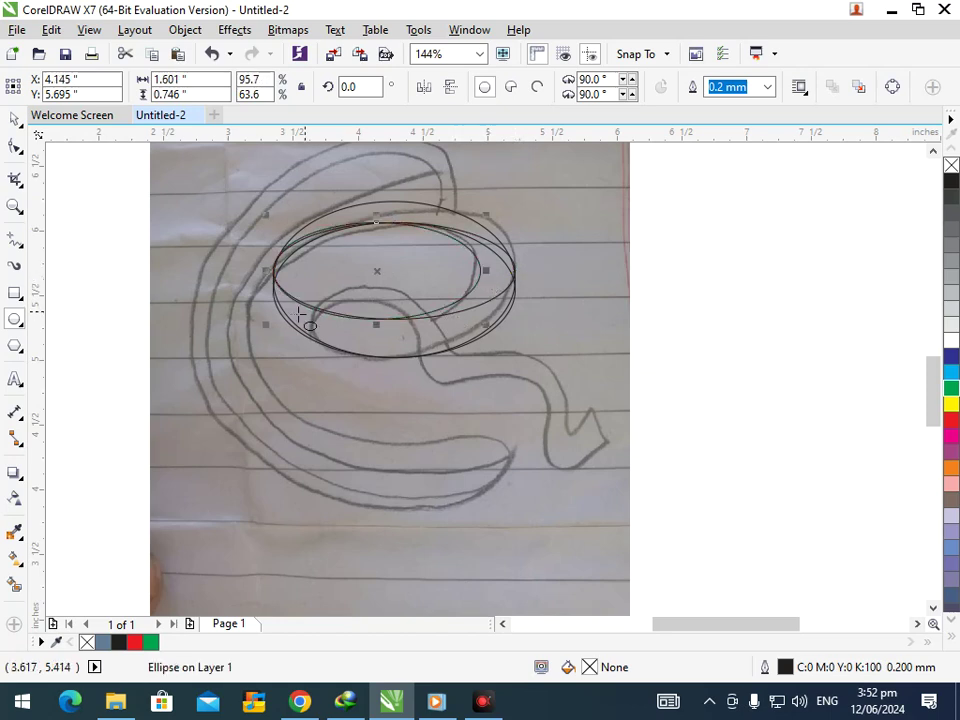
Step: Smart Fill the regions between the loop ellipses with blue-grey, leaving the innermost ellipse unfilled
left_click(15, 585)
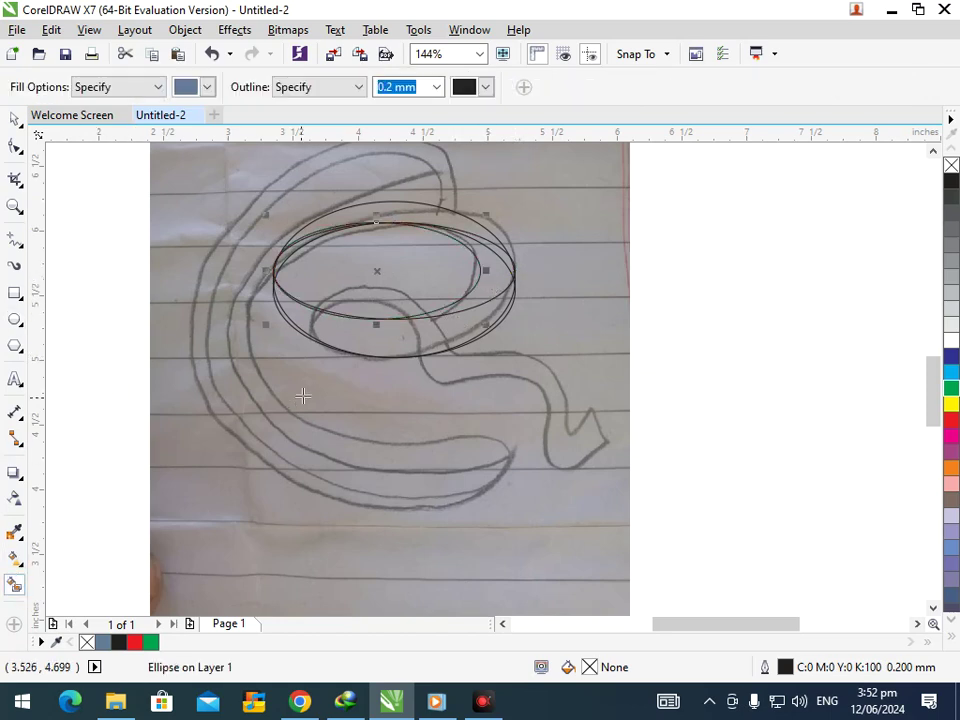
left_click(366, 340)
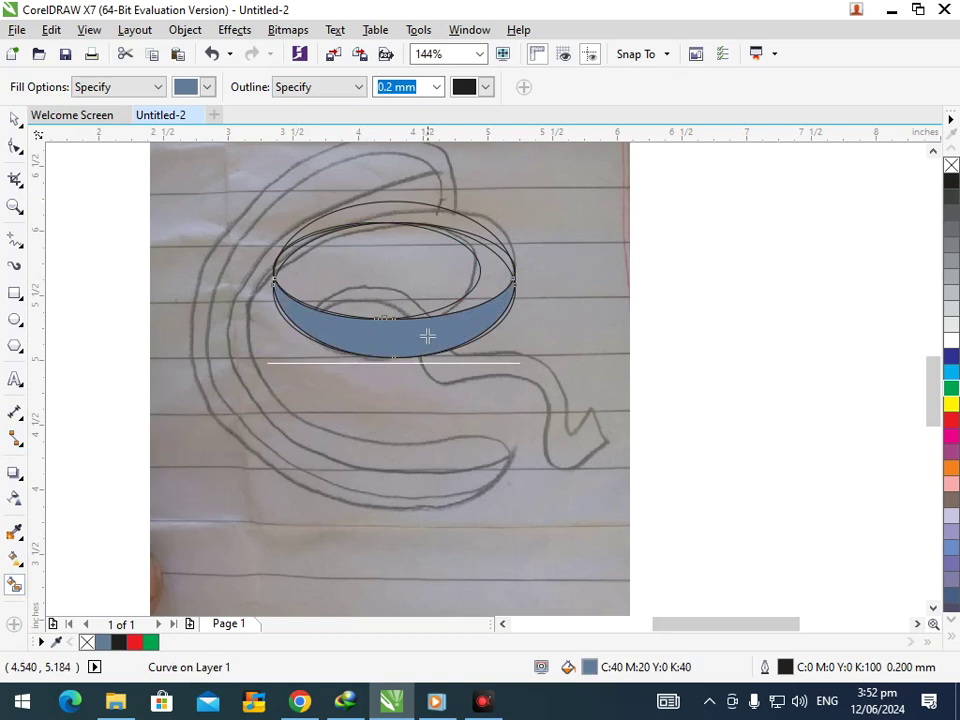
left_click(490, 262)
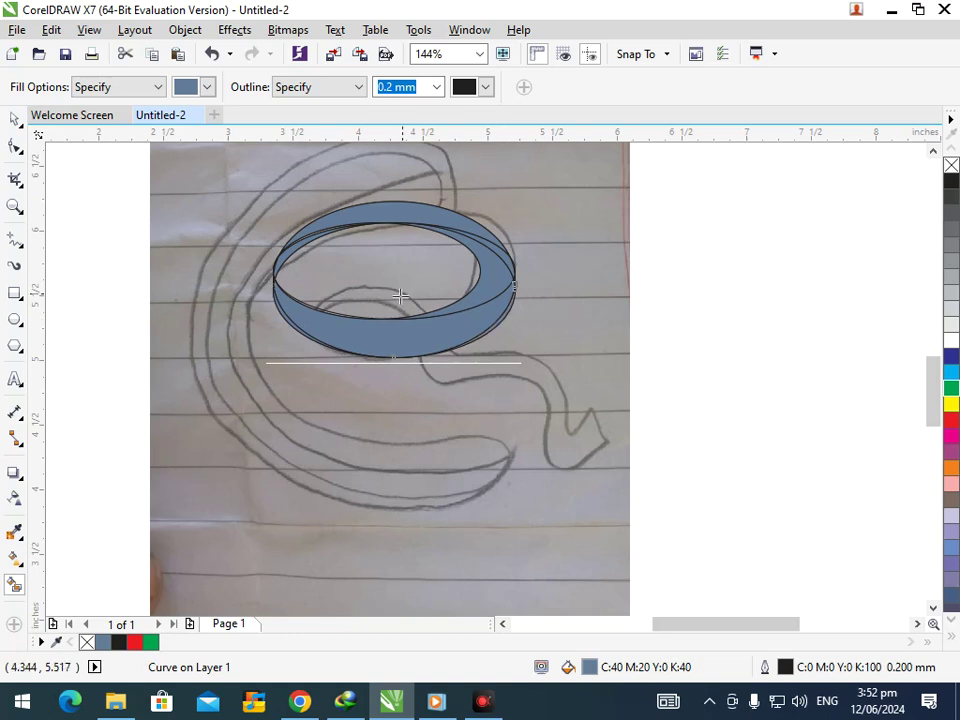
key("ctrl+z")
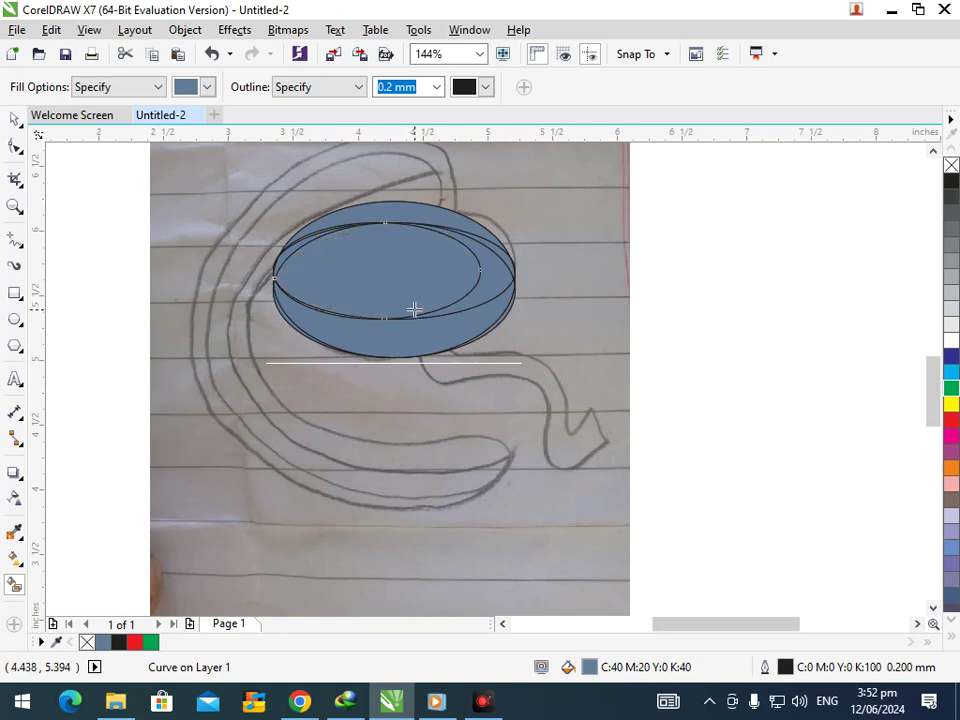
Step: Draw a 2-Point Line across the loop's lower opening, convert it to a curve and bend it upward along the sketched arc
left_click(16, 242)
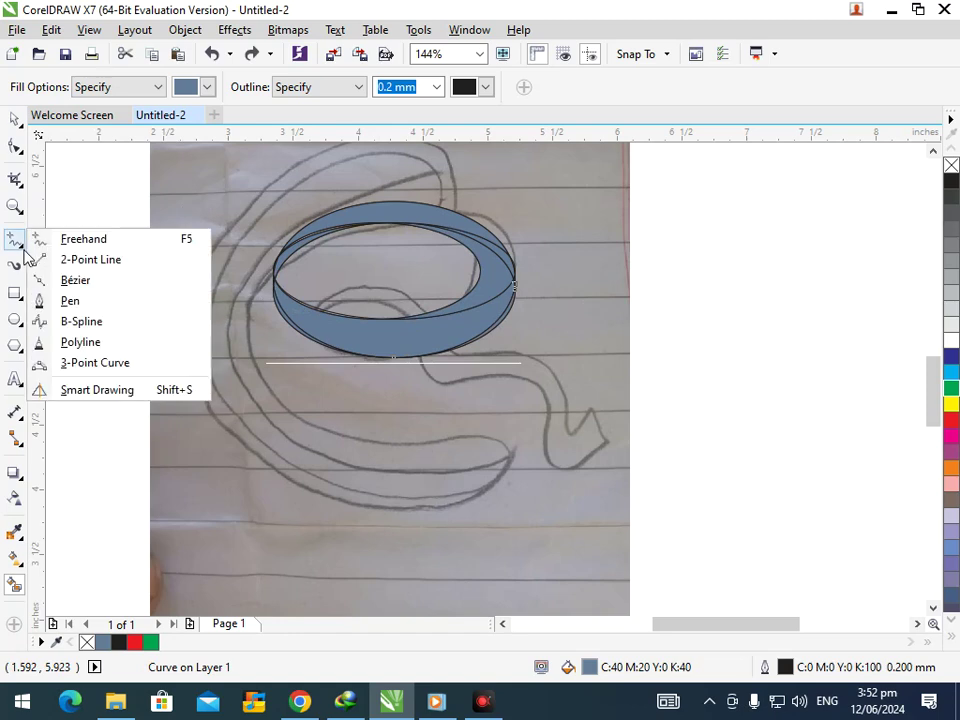
left_click(86, 260)
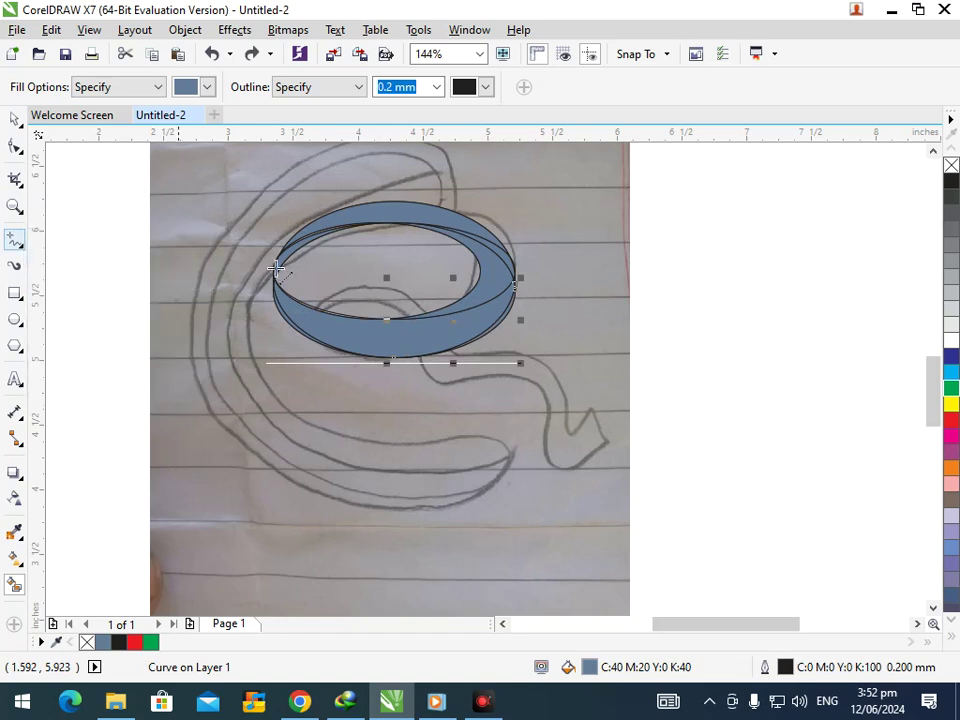
scroll(445, 322, "up", 3)
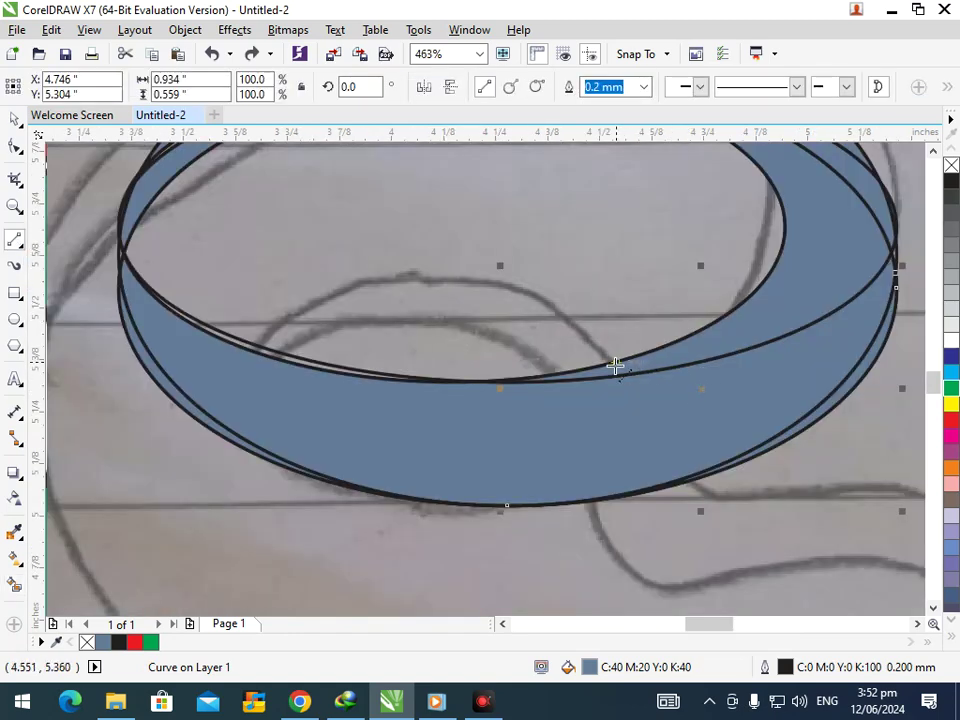
left_click_drag(610, 362, 254, 345)
left_click(15, 147)
left_click(444, 356)
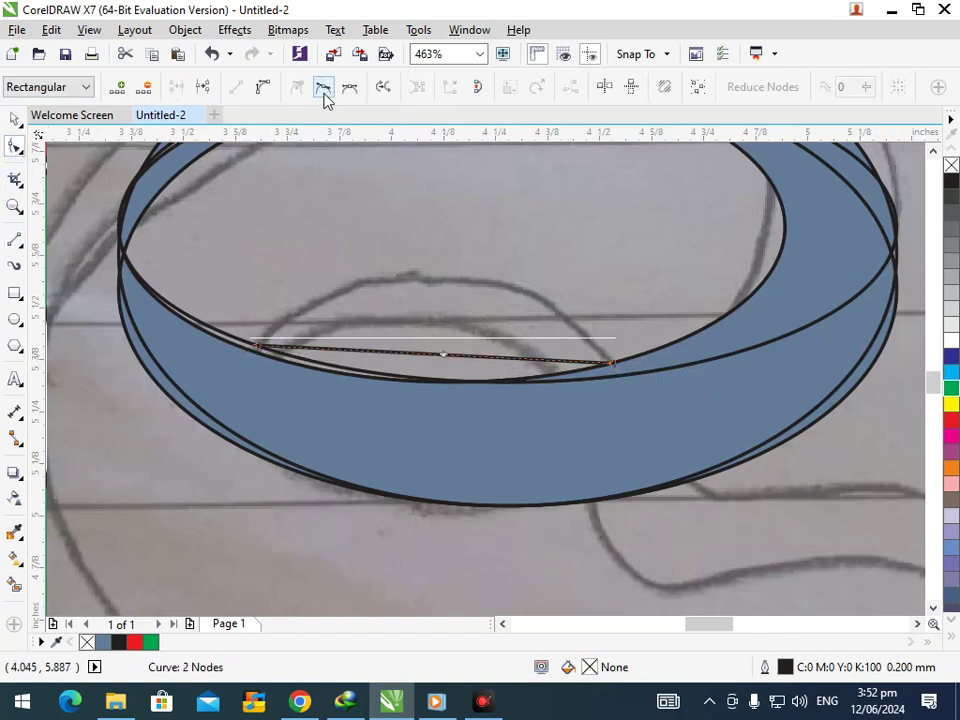
left_click(263, 88)
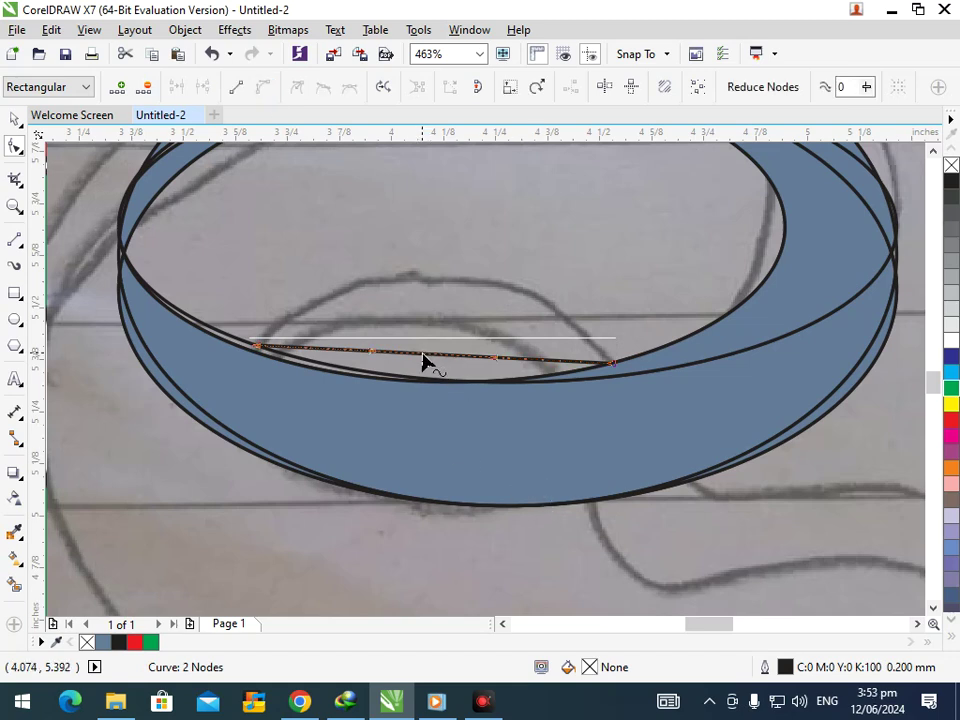
left_click_drag(421, 357, 435, 283)
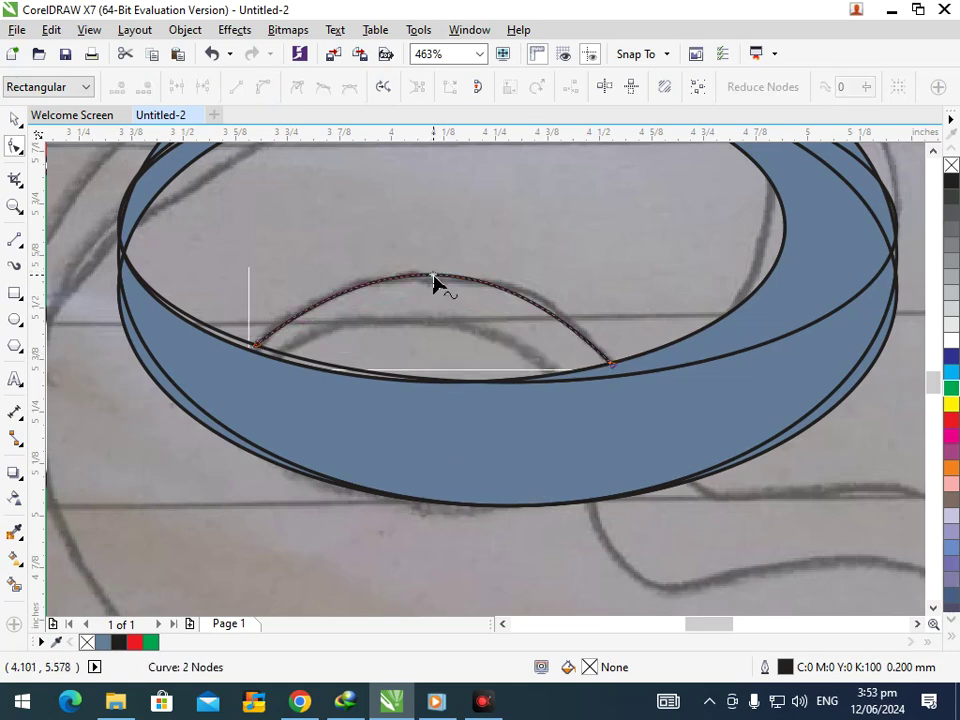
Step: Place a copy of the arc slightly lower, over the sketch's inner arc in the loop's lower opening
left_click(14, 119)
left_click_drag(441, 276, 428, 318)
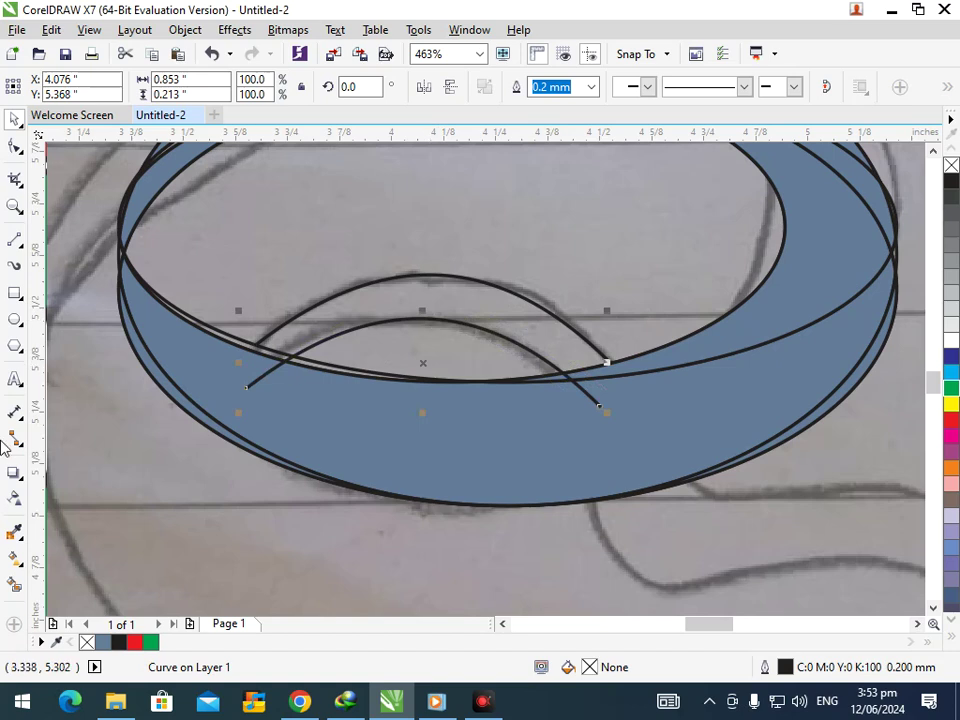
Step: Try a blue-grey Smart Fill in the area under the upper arc, and undo it
left_click(14, 583)
left_click(380, 316)
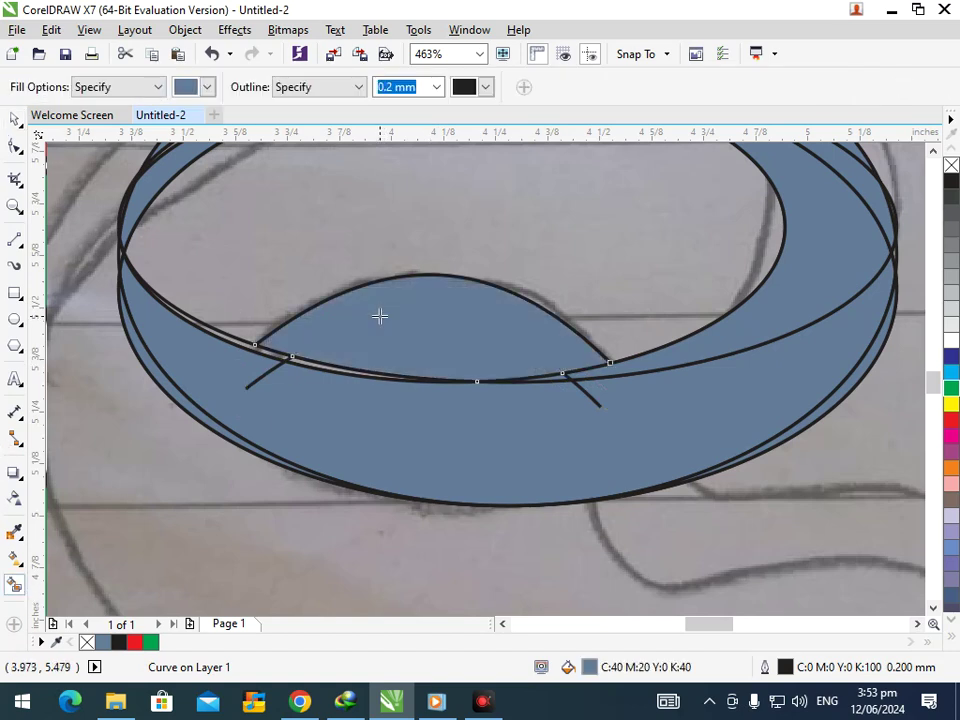
key("ctrl+z")
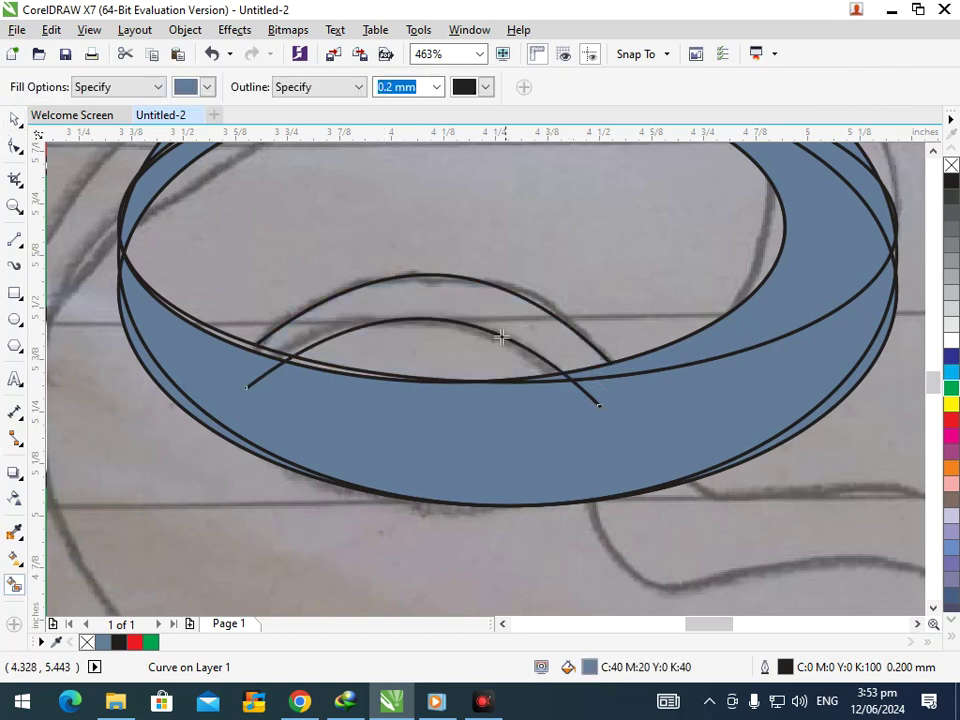
Step: Draw a 2-Point Line about 1.014 by 0.378 in from the loop's bottom edge to the sketched tail's bend, and nudge its start node onto the tail outline
scroll(415, 410, "down", 3)
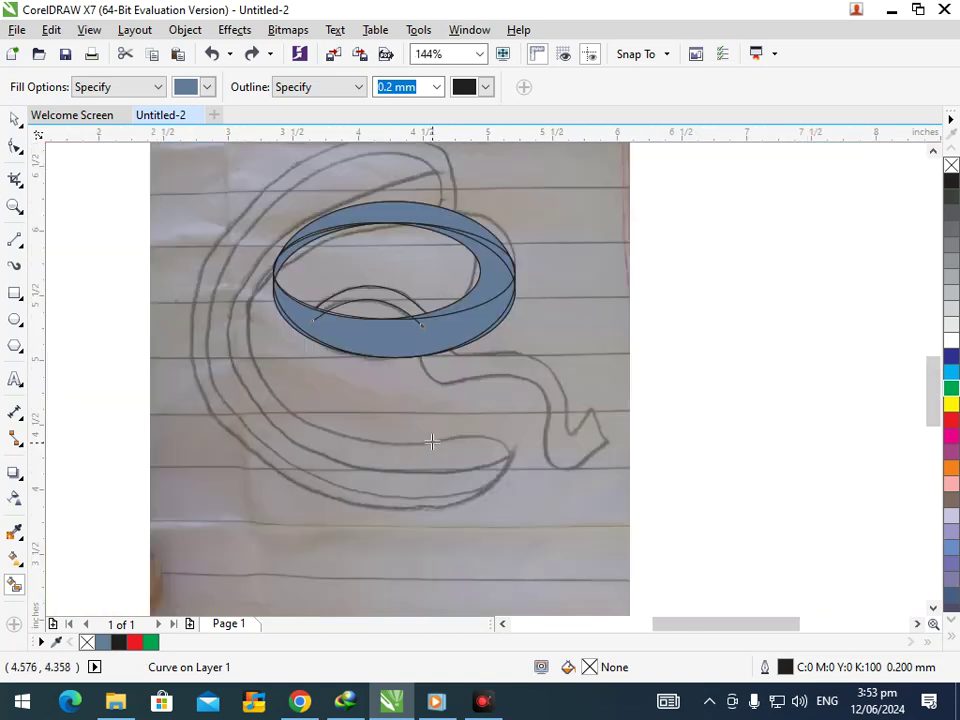
left_click(15, 240)
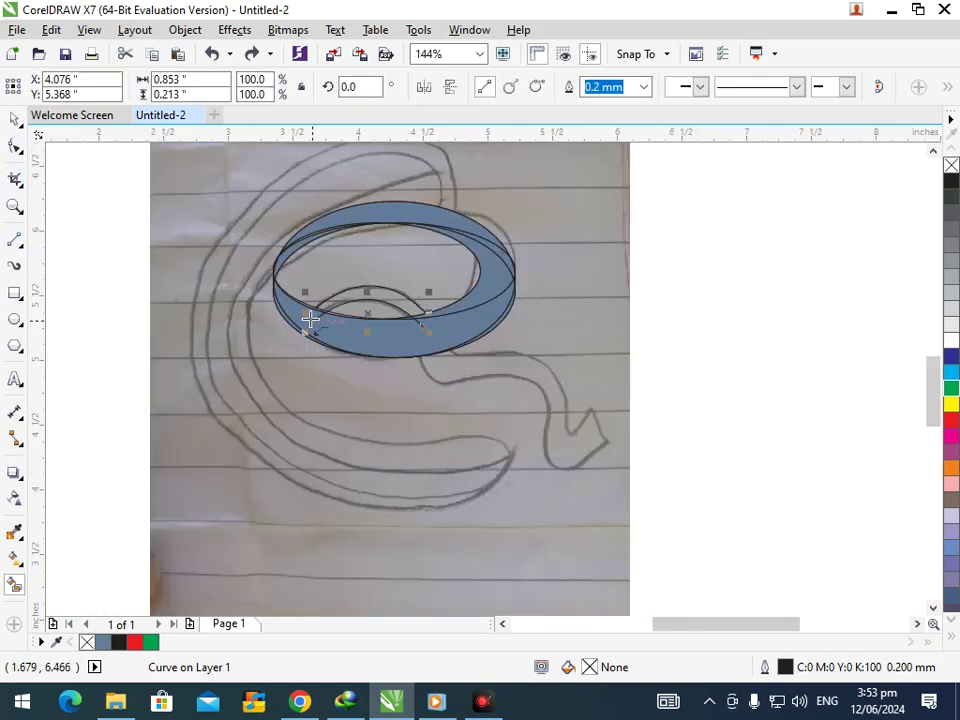
left_click(419, 357)
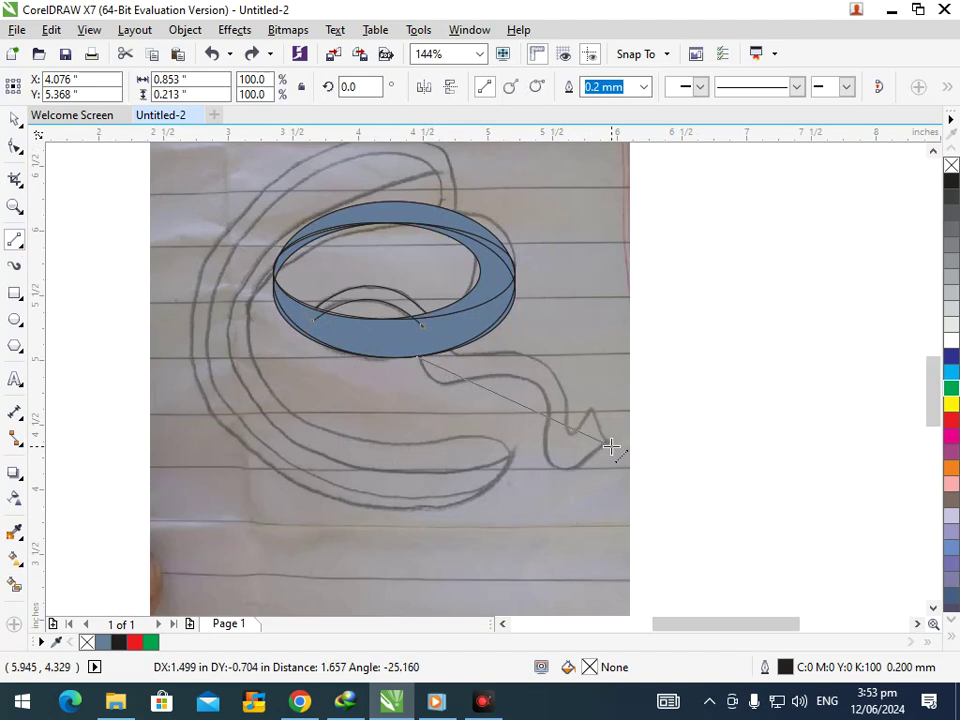
left_click(551, 405)
scroll(463, 386, "up", 3)
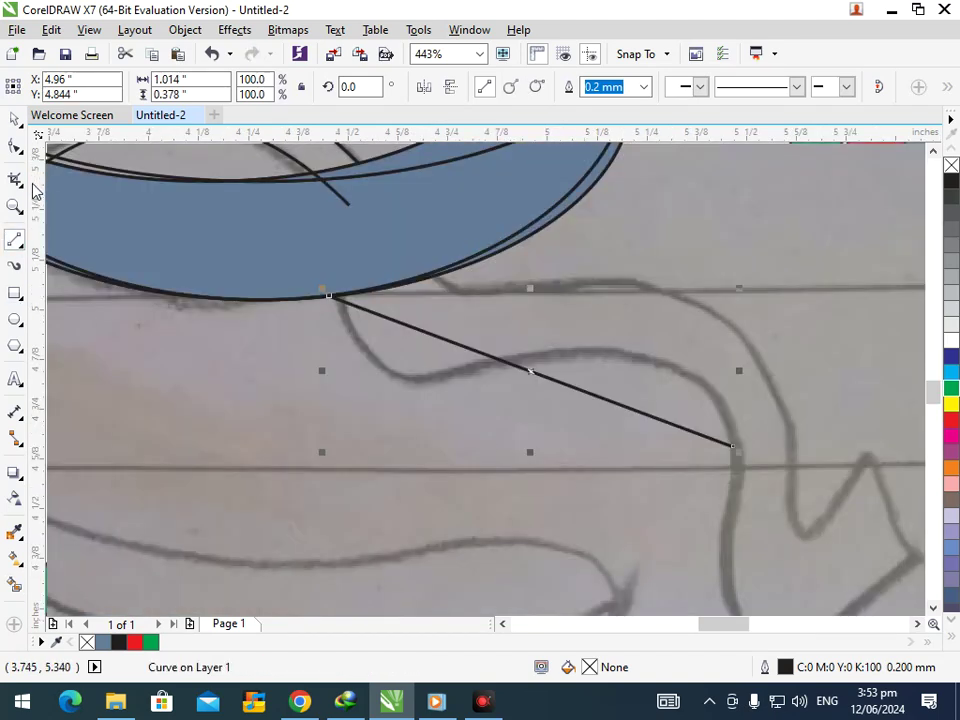
left_click(15, 146)
left_click(456, 347)
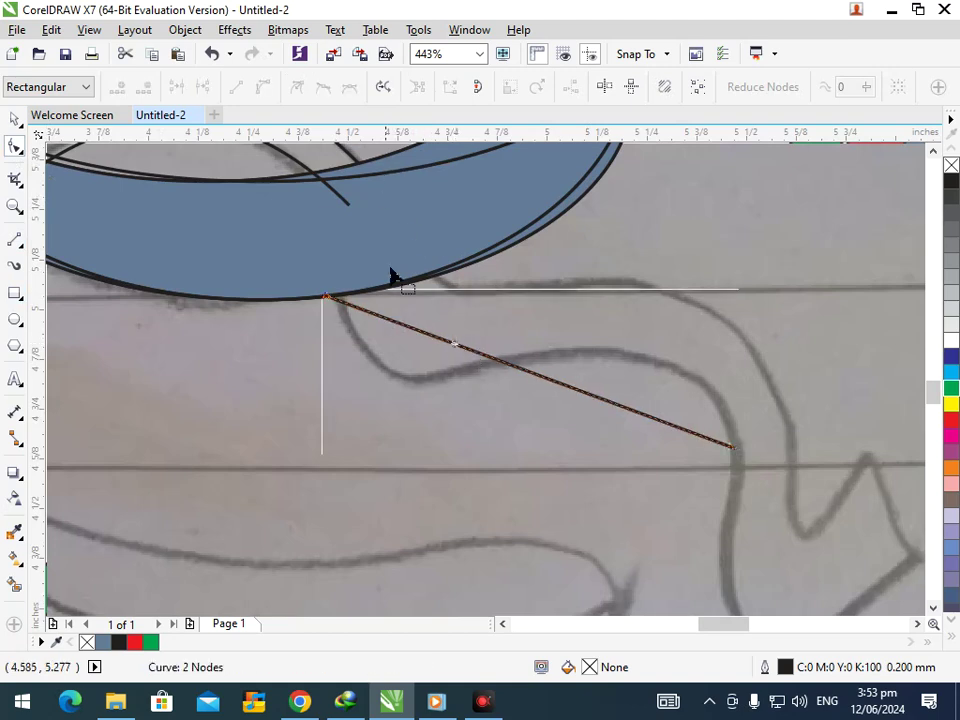
left_click_drag(328, 302, 338, 299)
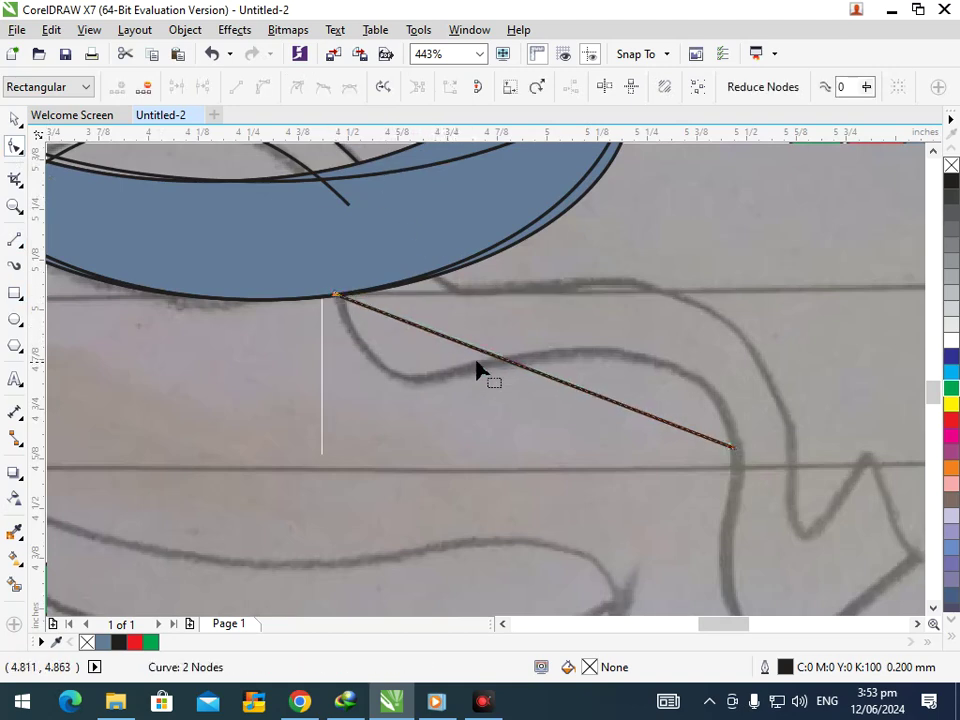
Step: Convert the line to a curve, shorten it to about 0.3 by 0.199 in and shape it along the tail's first dip
left_click(490, 354)
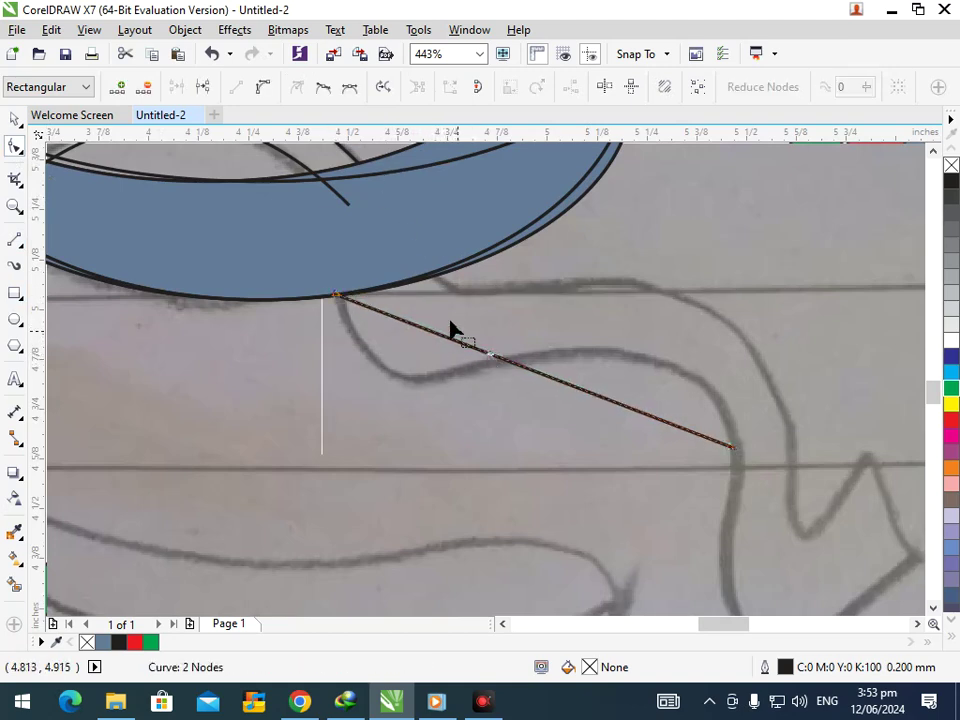
left_click(262, 90)
left_click_drag(465, 350, 352, 441)
left_click_drag(601, 392, 512, 368)
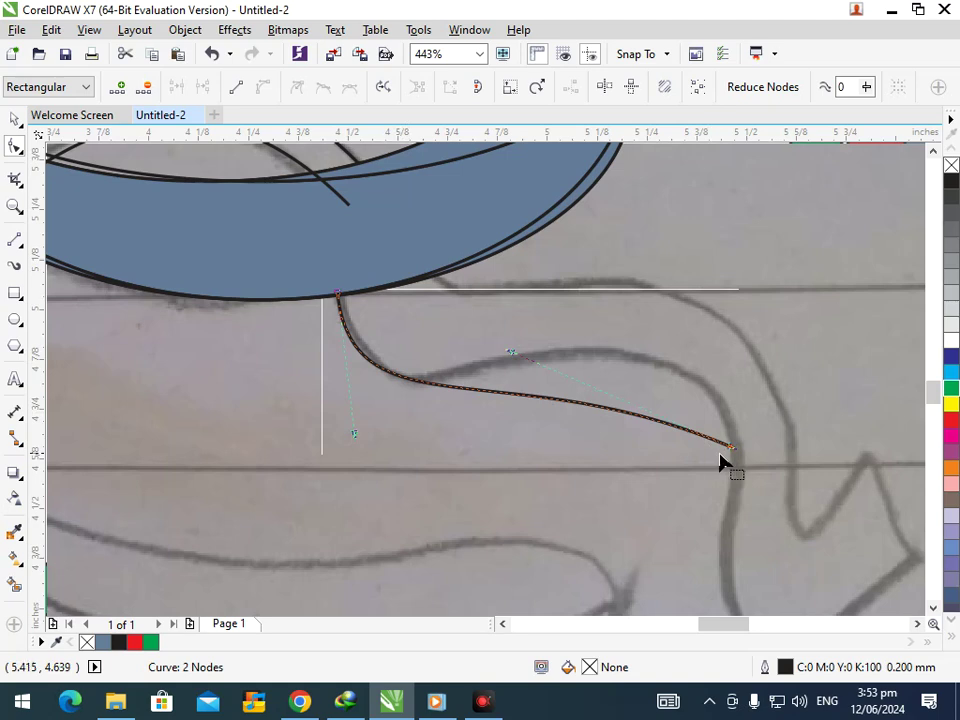
left_click_drag(732, 449, 459, 380)
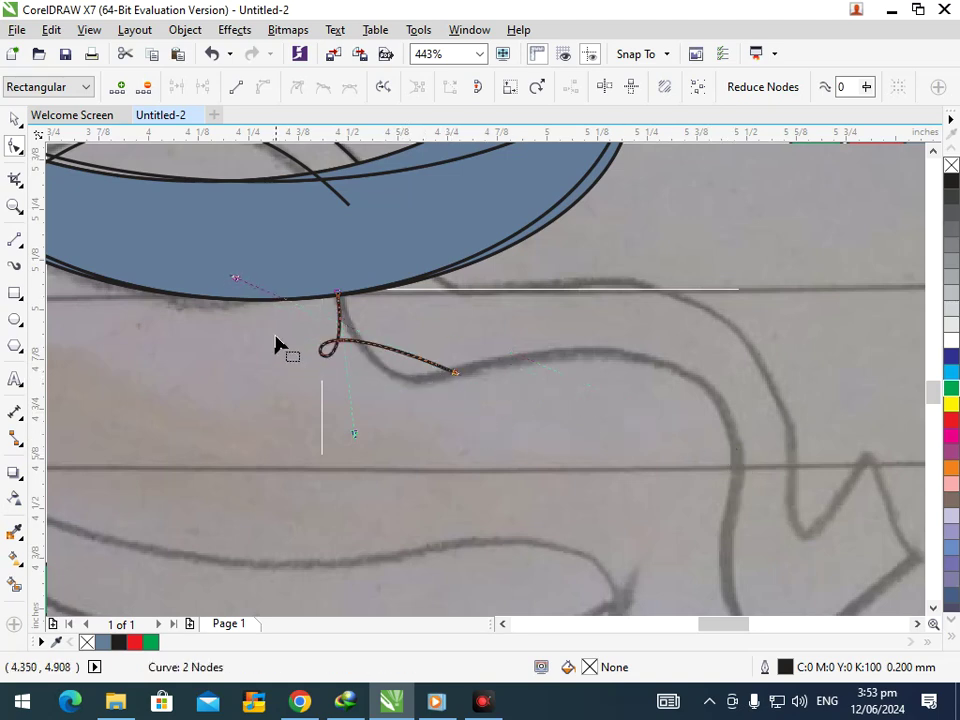
left_click_drag(235, 279, 468, 366)
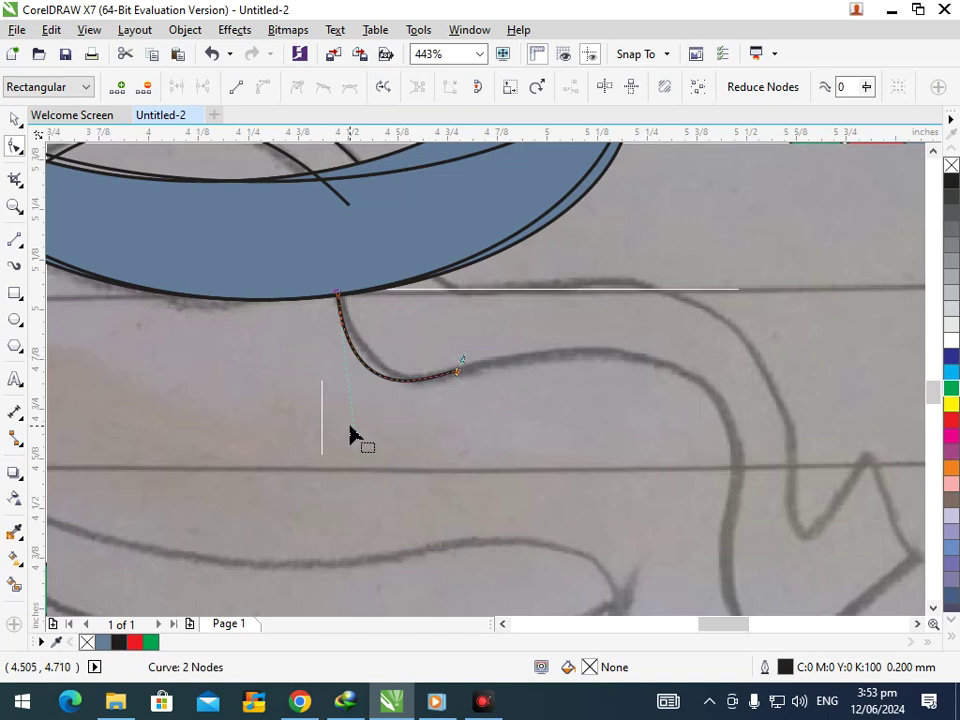
left_click_drag(352, 436, 370, 411)
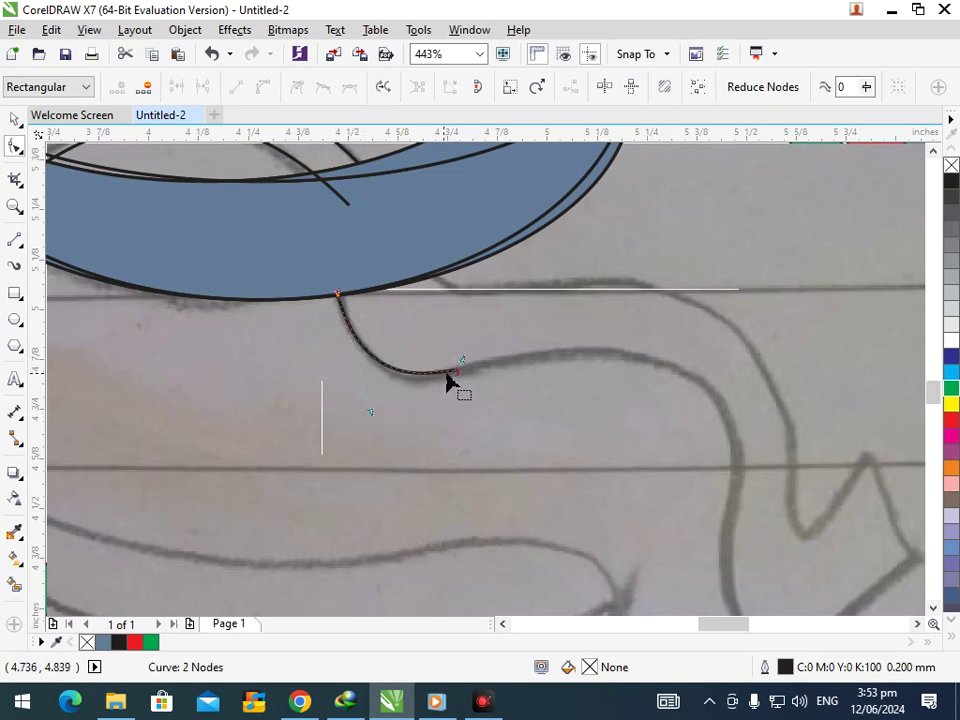
left_click_drag(460, 369, 428, 366)
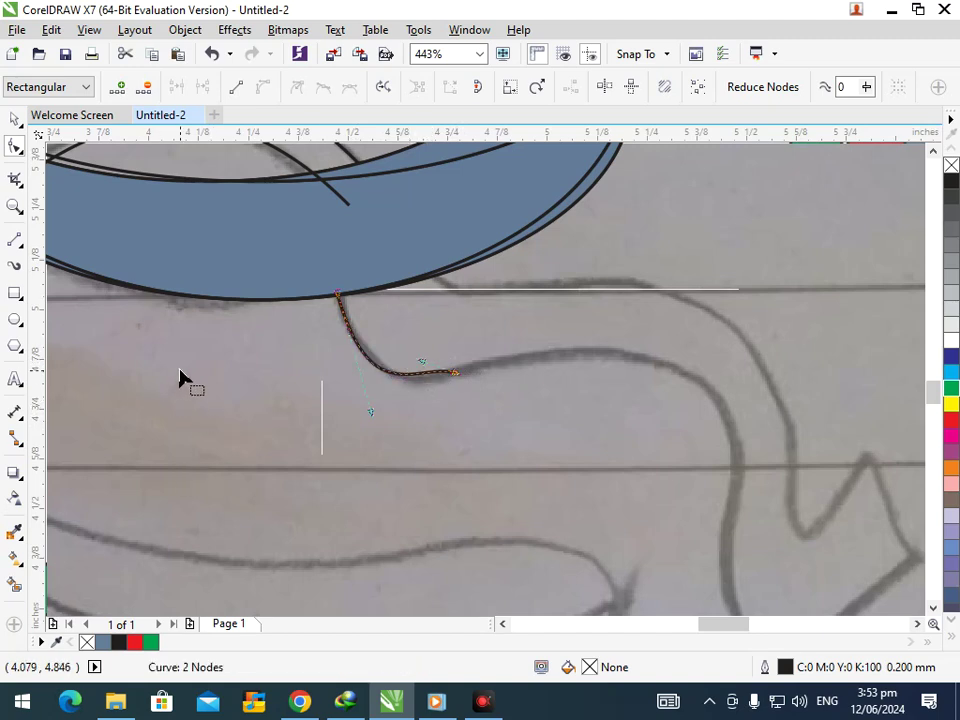
Step: Extend the tail curve with a segment about 0.700 in long to the sketched bend, and curve it upward along the sketch
left_click(15, 240)
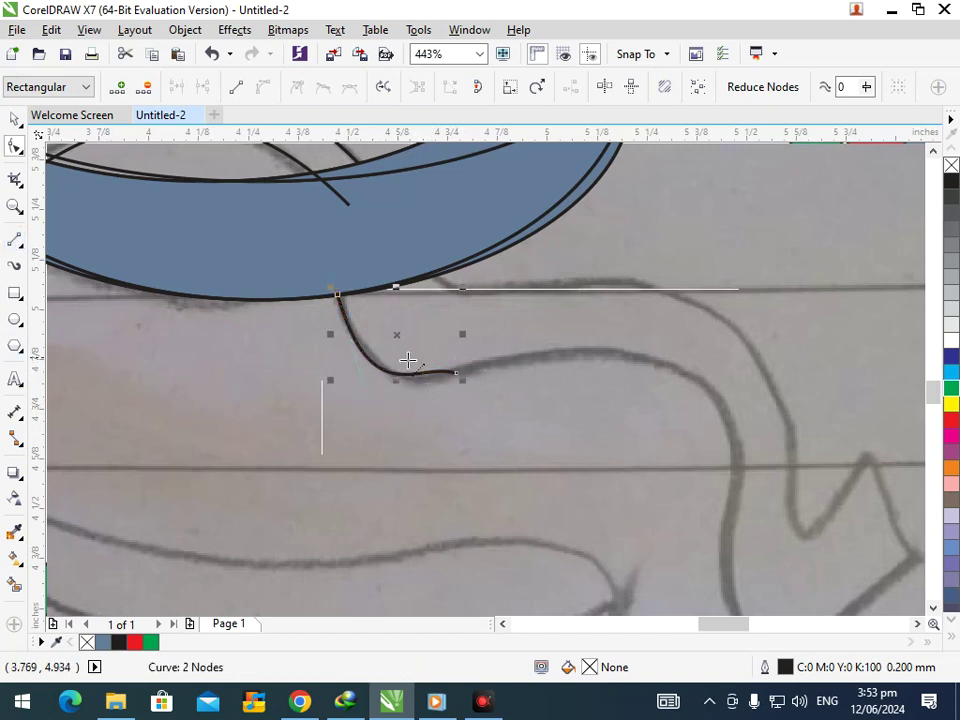
left_click(460, 374)
left_click(730, 422)
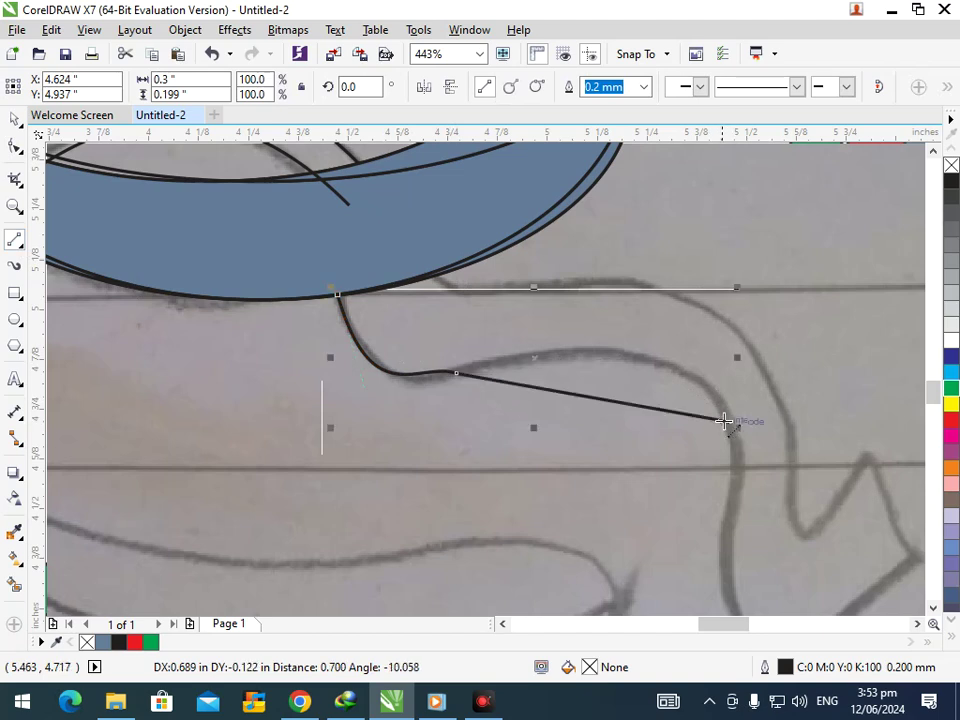
key("F10")
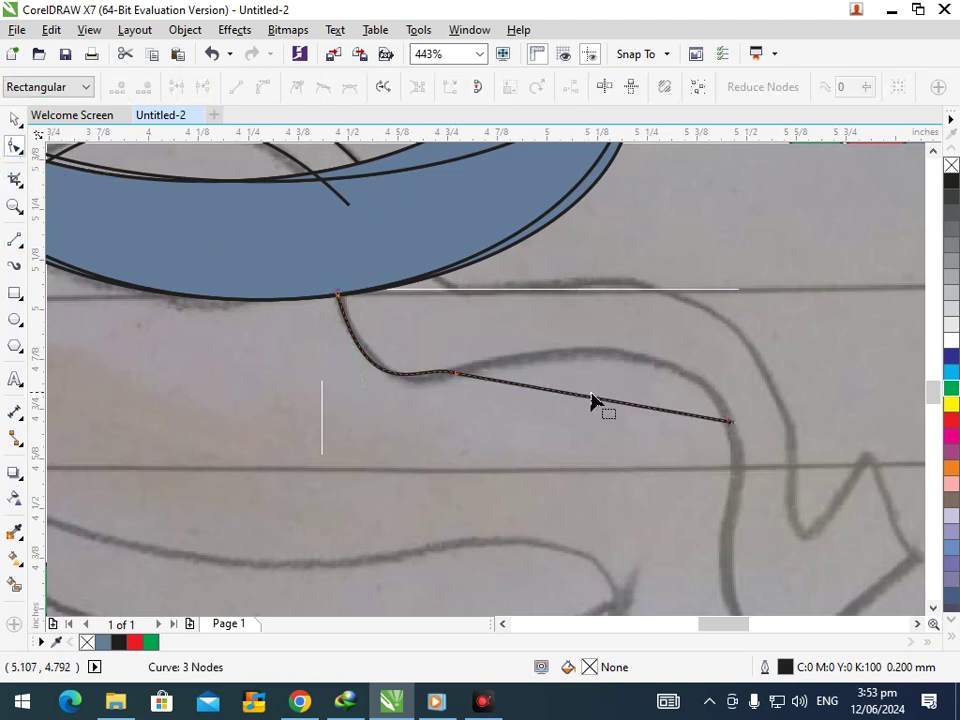
left_click(587, 397)
left_click(263, 87)
left_click_drag(578, 404, 632, 360)
Step: Extend the tail outline with a straight segment from the bend down to the bottom of the sketched hook
scroll(628, 439, "down", 3)
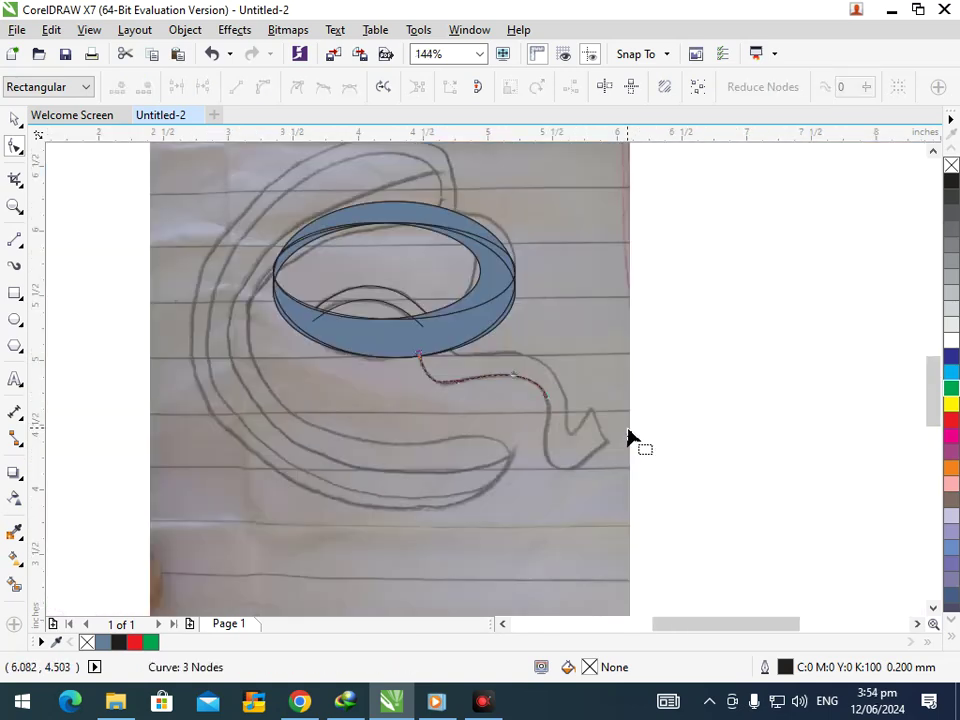
scroll(454, 386, "up", 3)
scroll(605, 500, "down", 3)
scroll(632, 497, "up", 3)
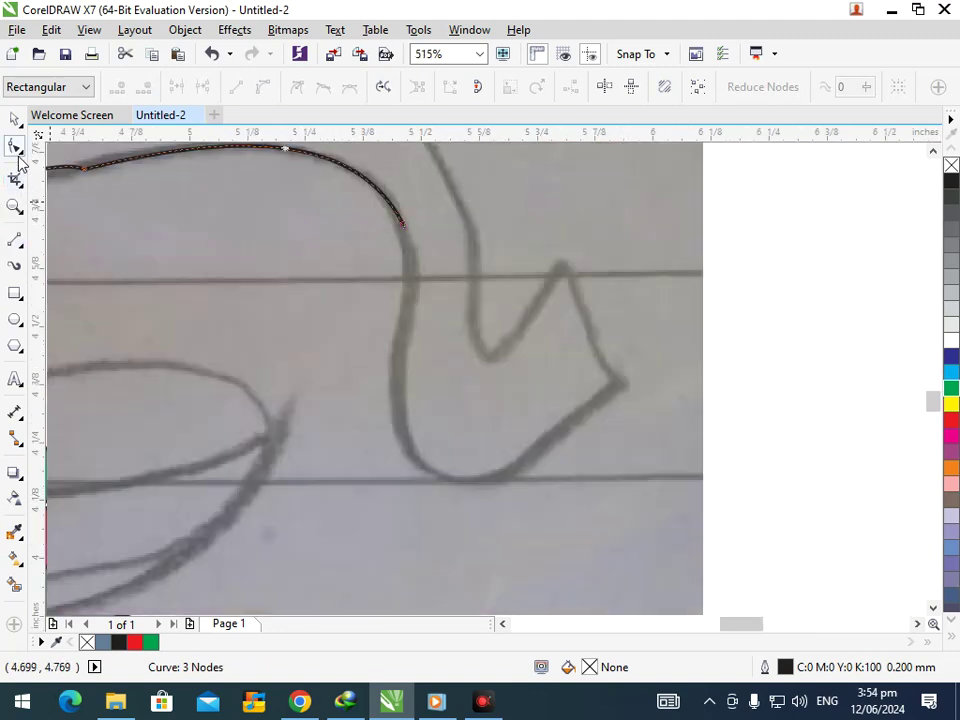
left_click(16, 239)
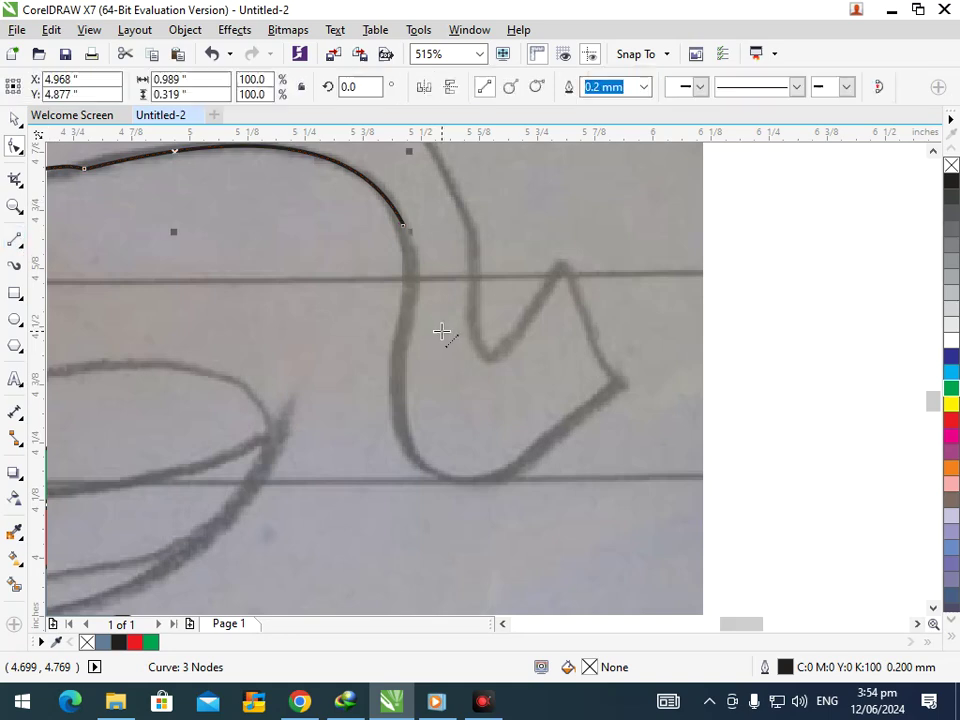
left_click(401, 226)
left_click(494, 477)
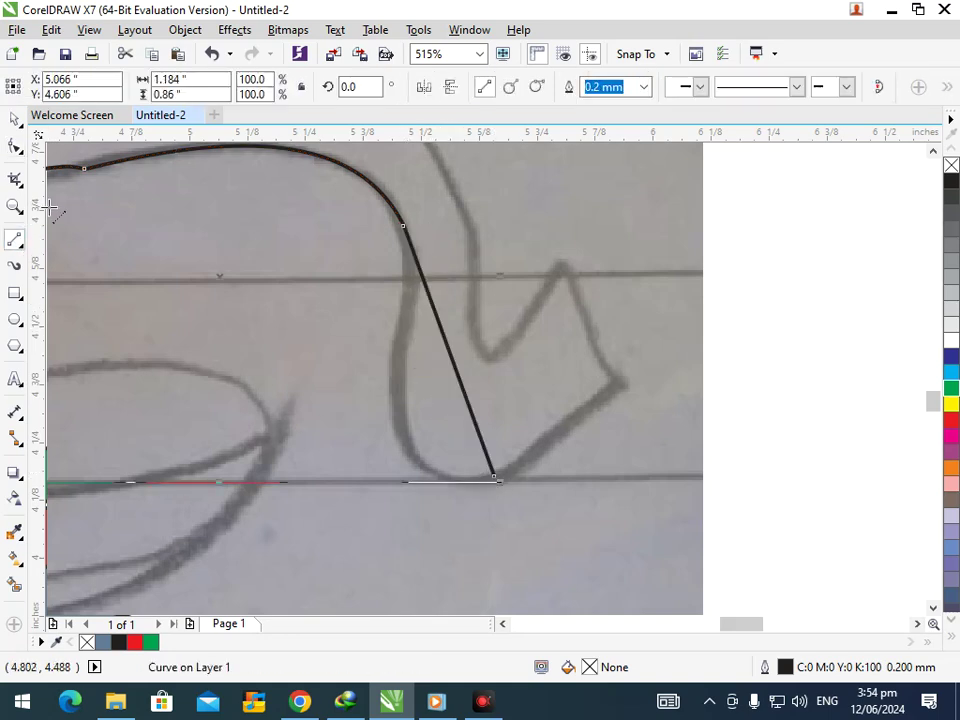
Step: Convert the hook segment to a curve and adjust its handles to follow the sketched S-shape down to the hook's bottom
left_click(14, 148)
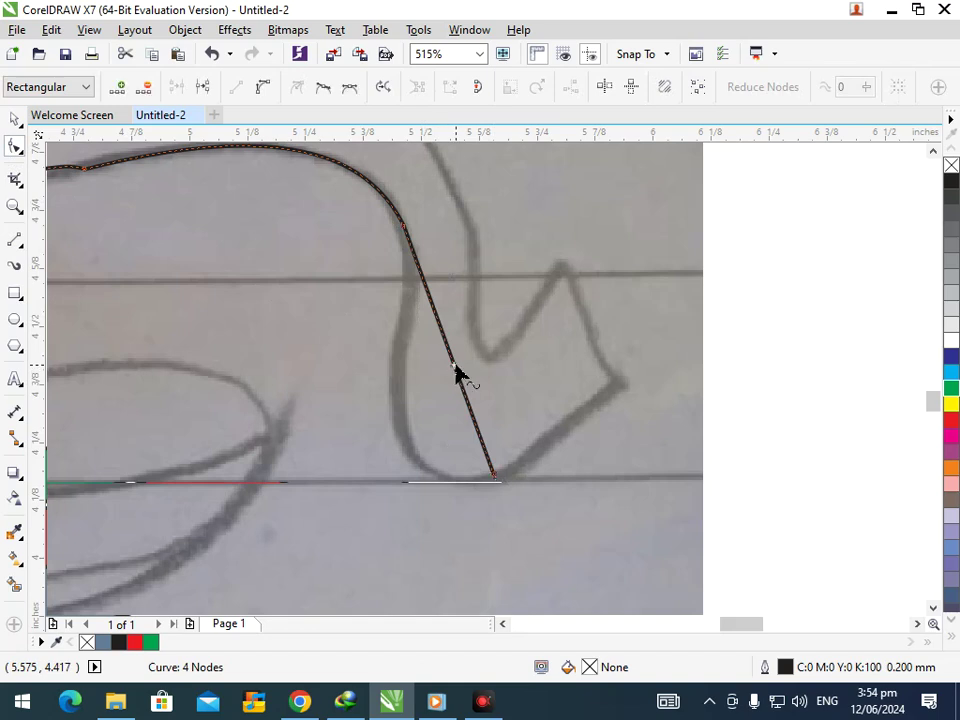
left_click(262, 88)
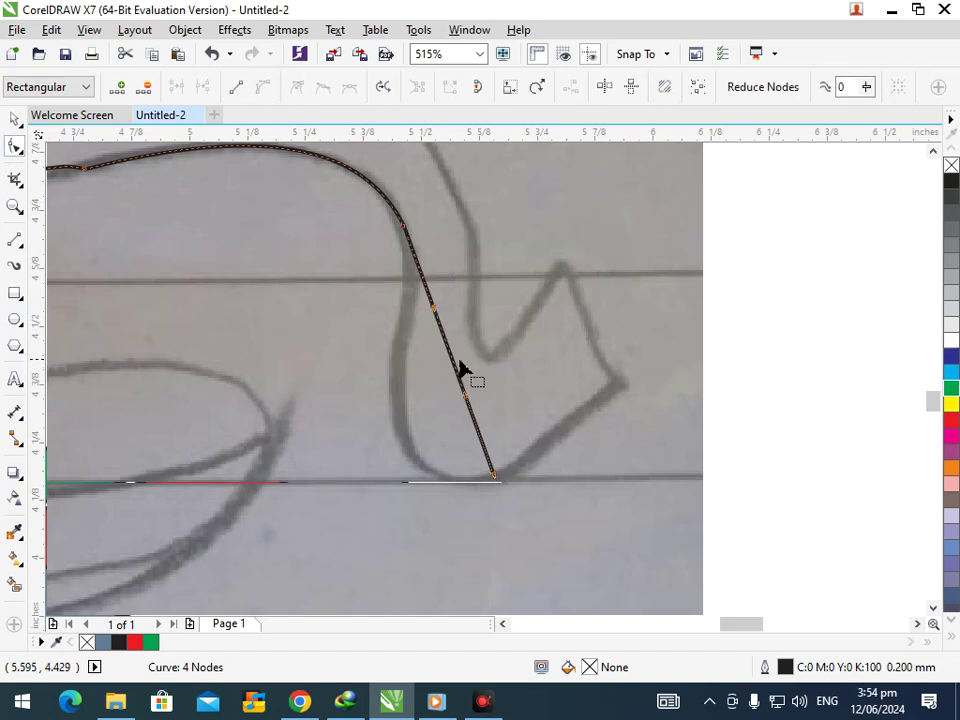
left_click_drag(450, 386, 403, 330)
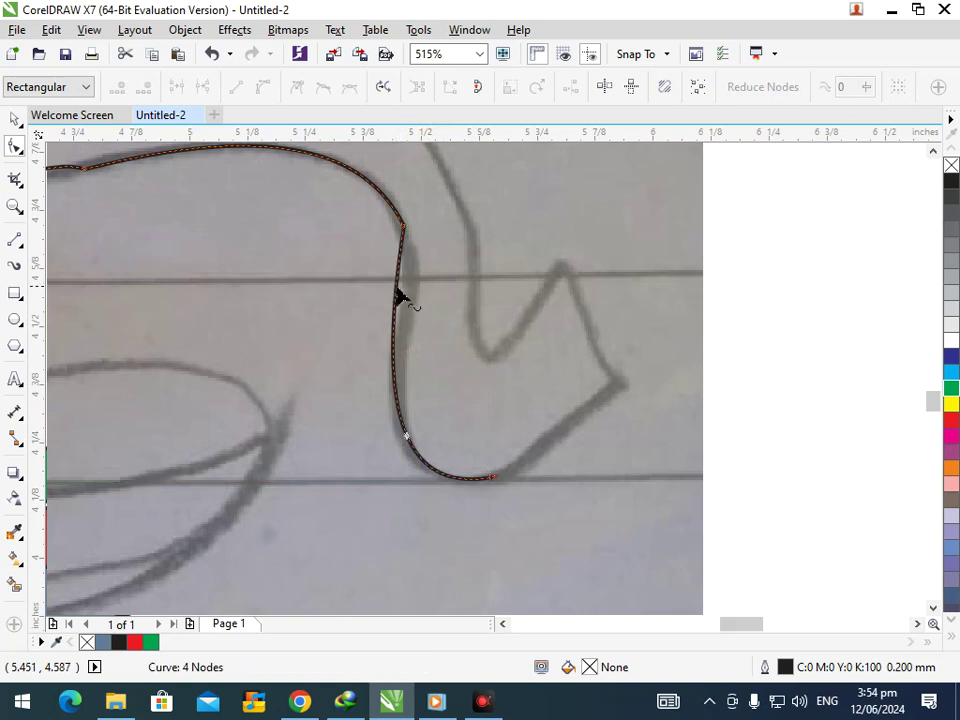
left_click(404, 228)
left_click_drag(379, 402, 418, 331)
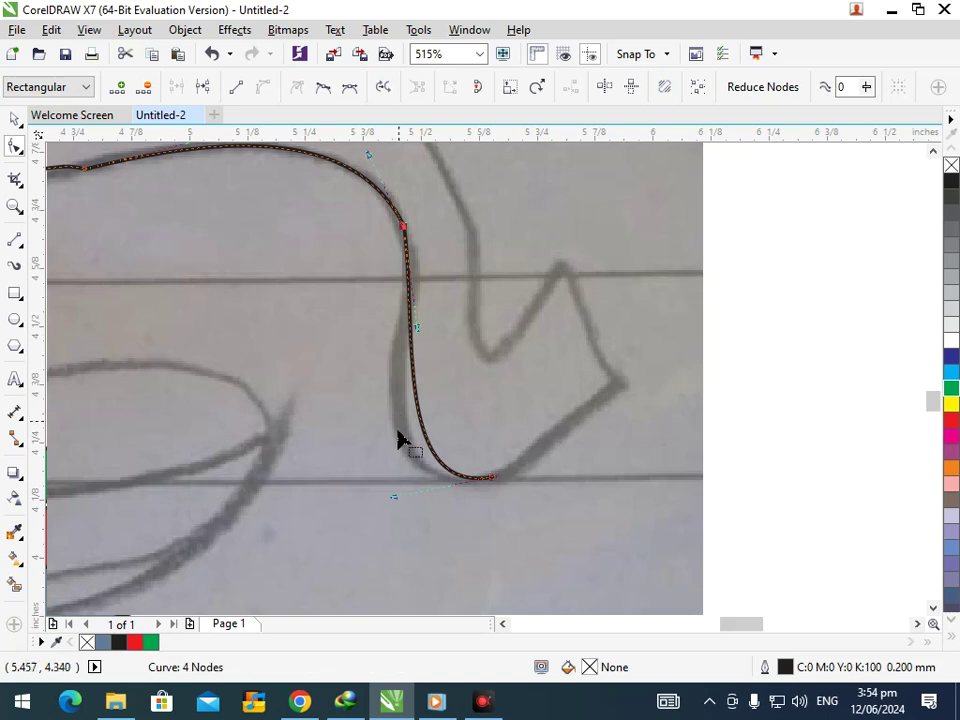
left_click_drag(394, 498, 342, 478)
left_click_drag(418, 332, 328, 491)
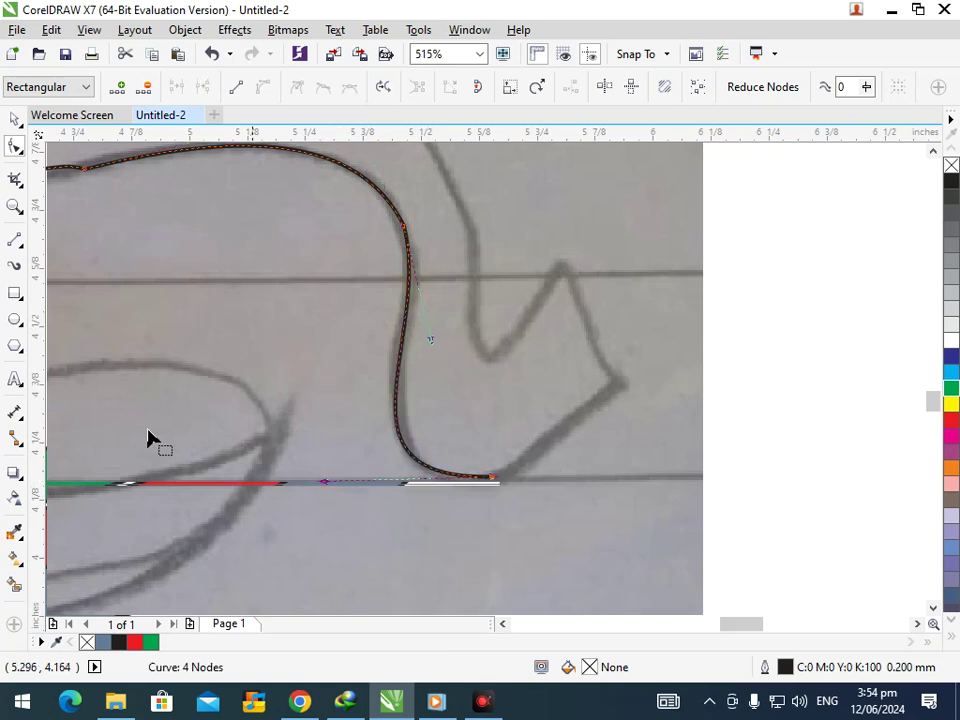
Step: Add a segment about 0.344 in long from the hook's bottom to the arrow tip, convert it to a curve and bow it slightly outward
left_click(15, 240)
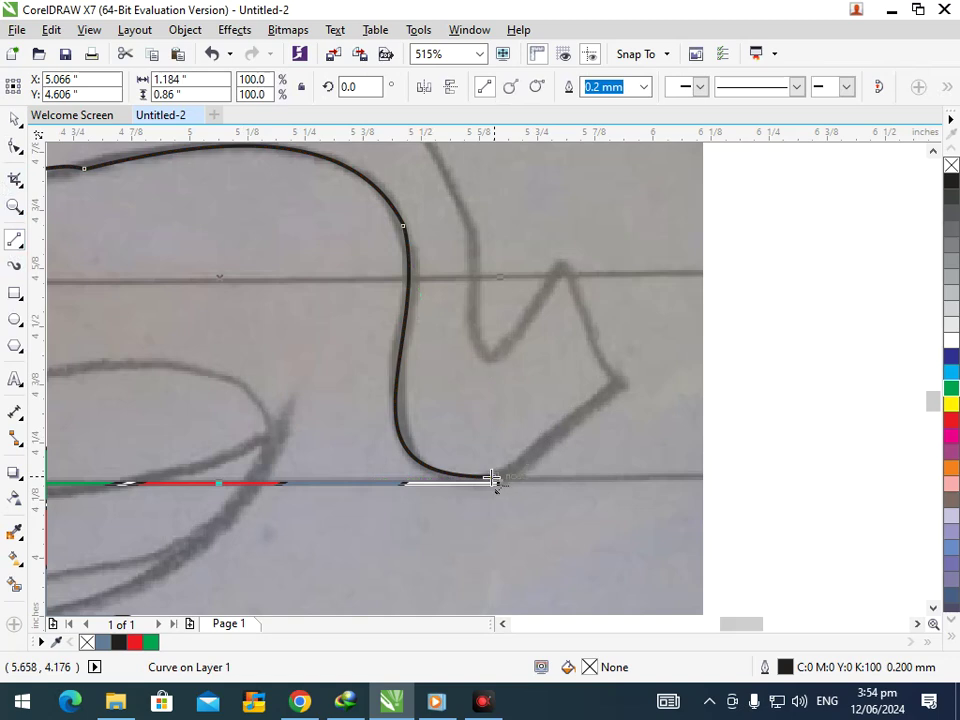
left_click(494, 477)
left_click(620, 381)
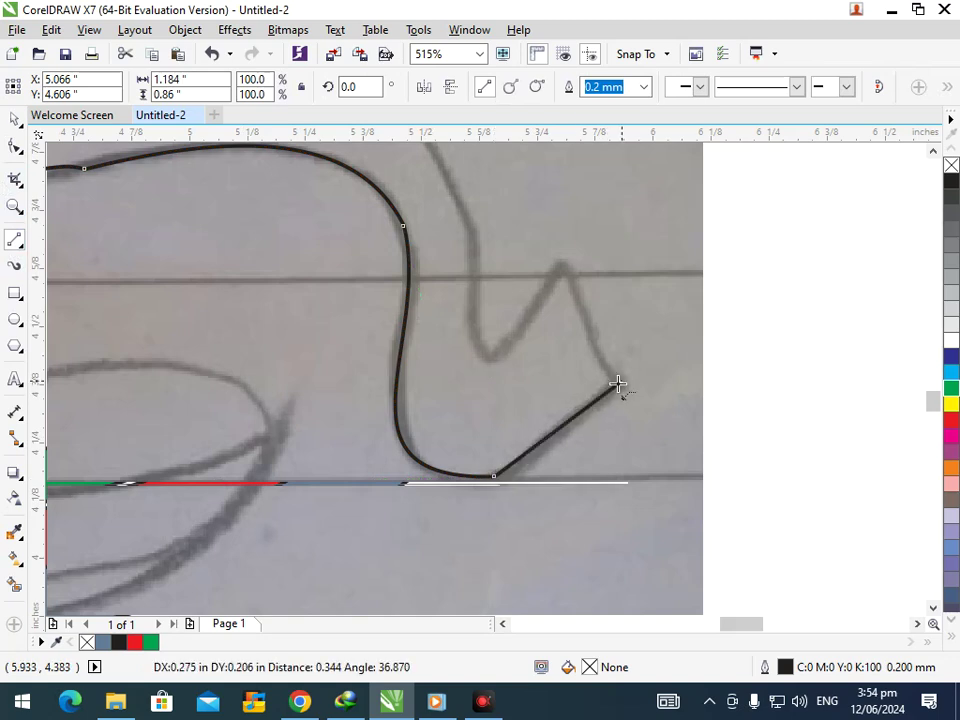
left_click(9, 149)
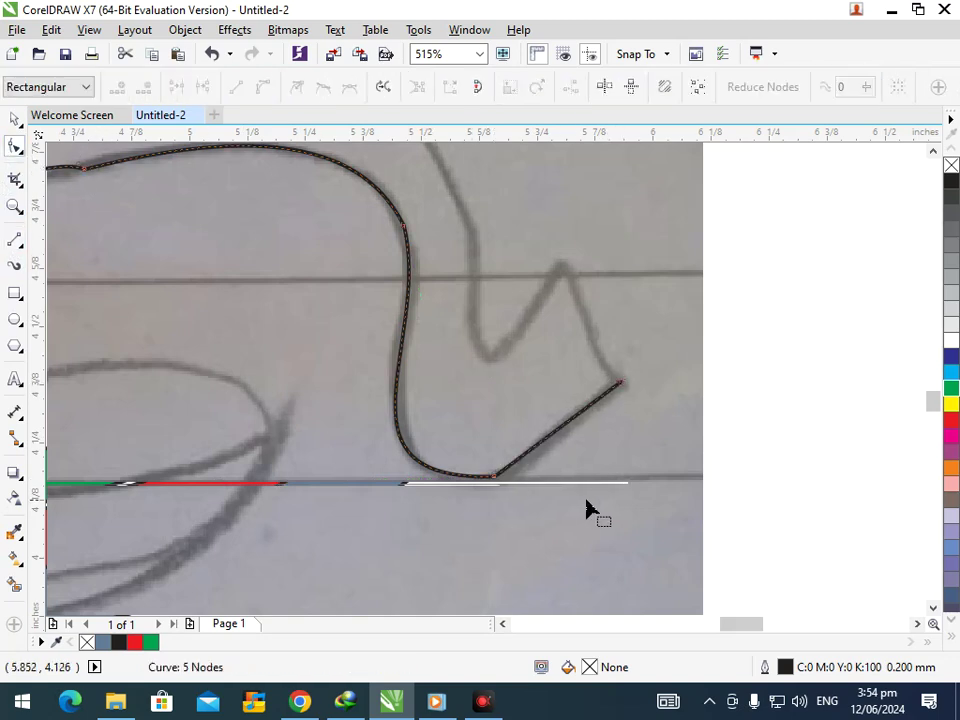
left_click(556, 434)
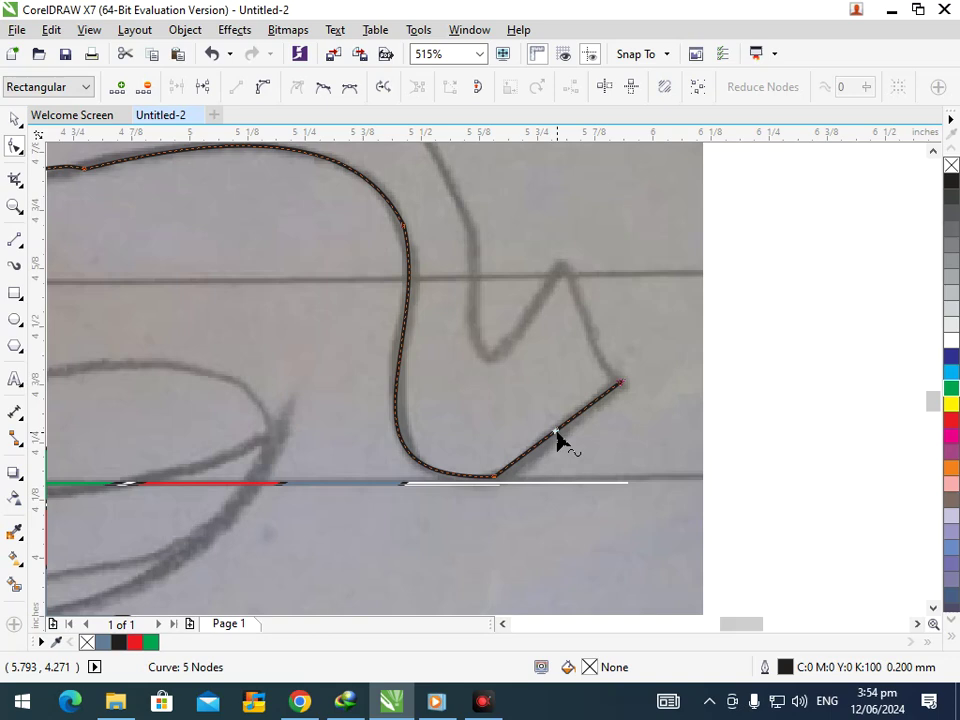
left_click(261, 89)
left_click_drag(556, 445, 540, 463)
left_click(15, 119)
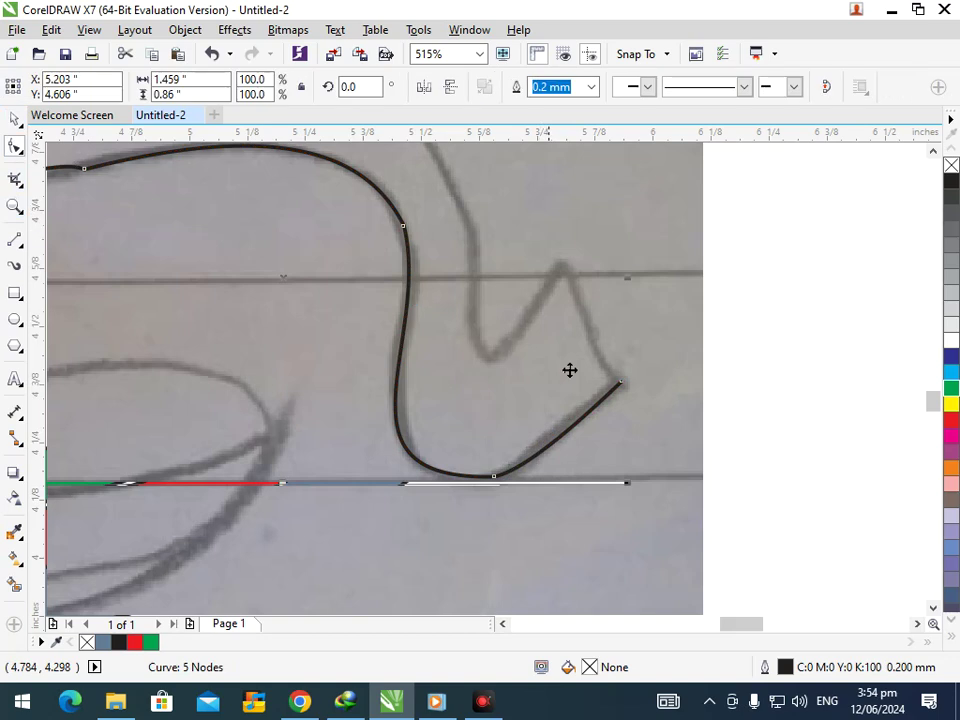
left_click(386, 407)
Step: Add a segment from the arrow tip to the arrowhead's upper point, spanning about 0.131 by 0.251 in, and curve it inward along the sketch
left_click(15, 240)
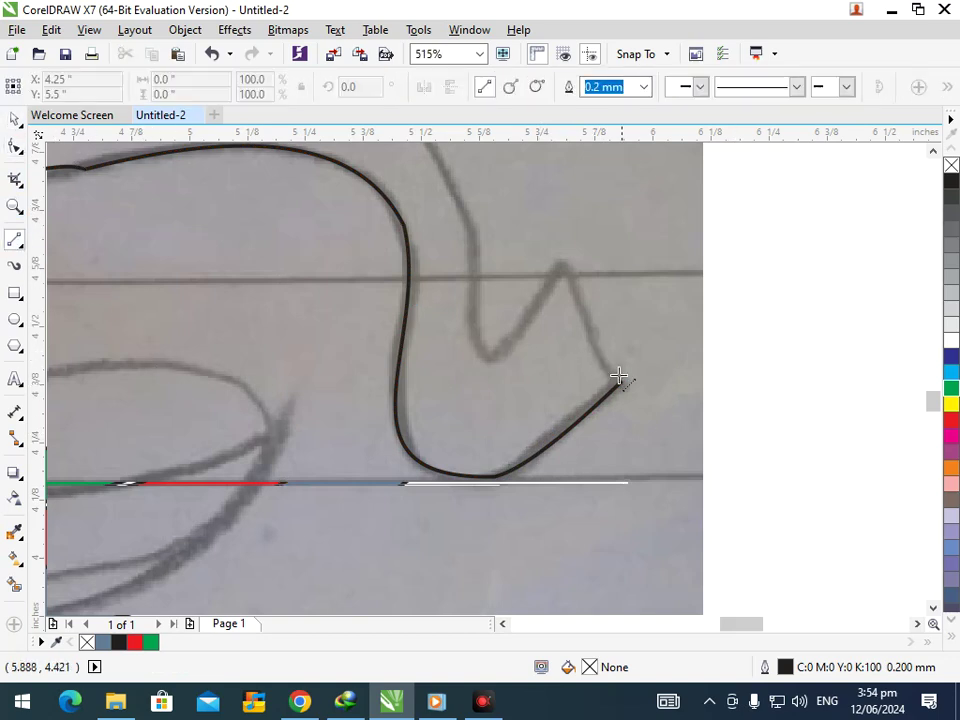
mouse_move(601, 343)
left_mouse_down()
mouse_move(589, 296)
mouse_move(570, 264)
mouse_move(560, 266)
left_mouse_up()
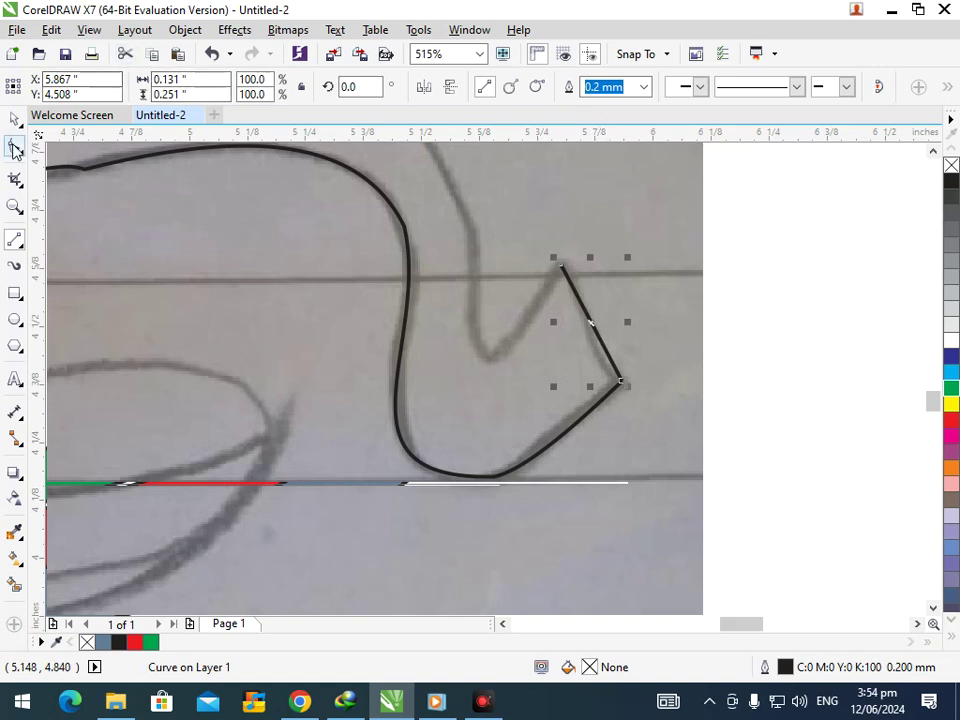
left_click(15, 146)
left_click(593, 327)
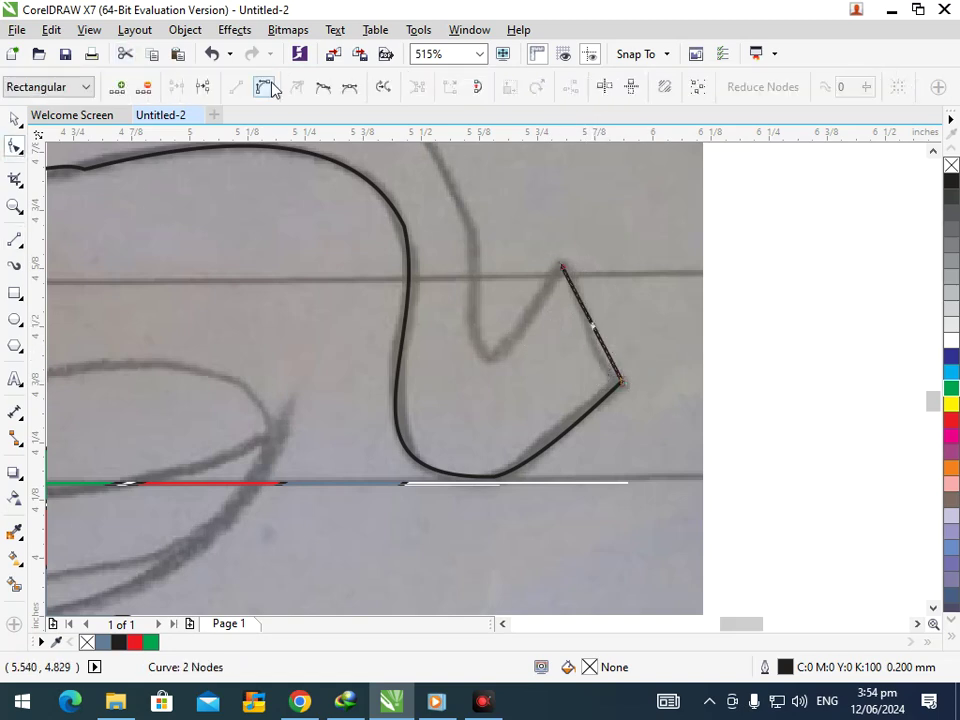
left_click_drag(606, 358, 588, 356)
Step: Extend the arrowhead outline about 0.250 in from its upper point to the inner notch, and bow the segment along the sketch
left_click(15, 243)
left_click(561, 266)
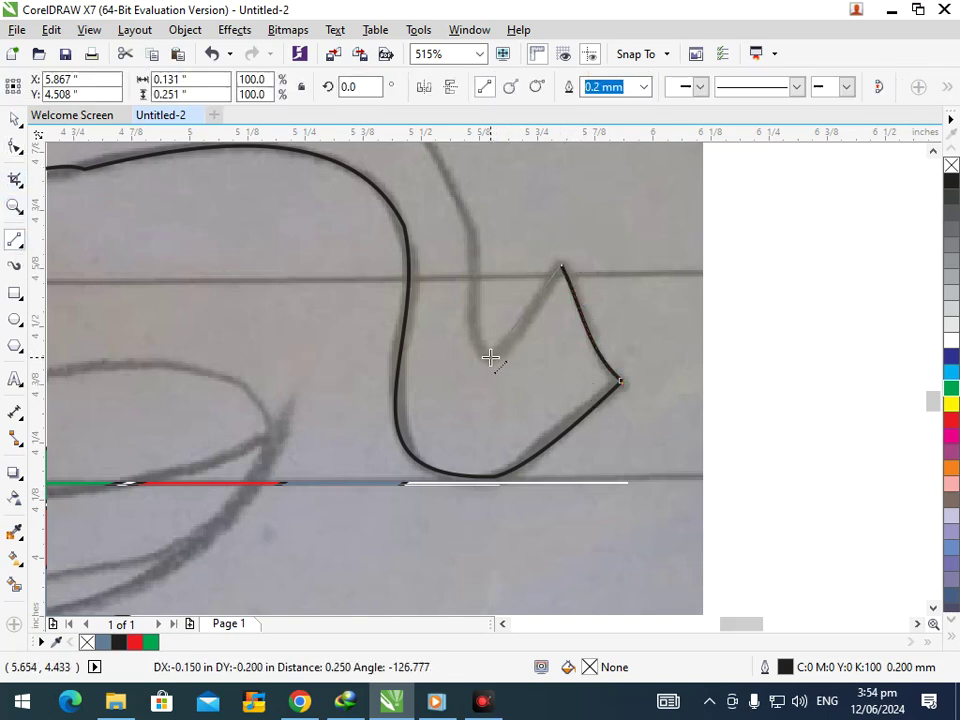
left_click(490, 358)
left_click(15, 146)
left_click(521, 316)
left_click(264, 88)
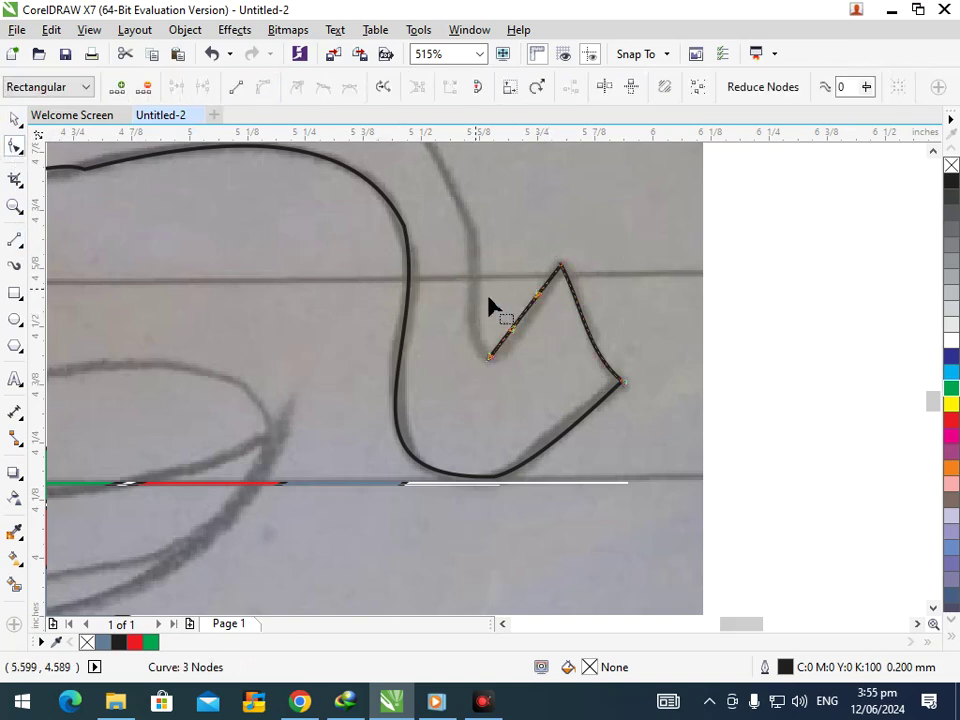
left_click_drag(519, 321, 534, 339)
Step: Add a segment from the notch up to the tail's outer bend, convert it to a curve and shape it into the sketched S-bend
scroll(553, 362, "down", 2)
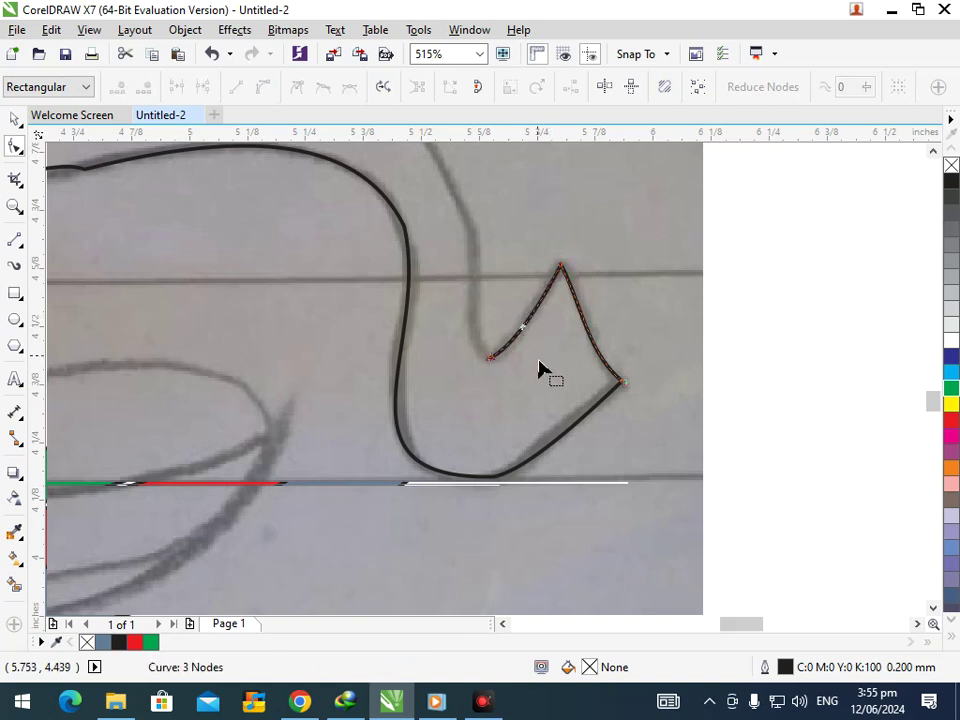
scroll(572, 387, "down", 3)
scroll(610, 456, "up", 4)
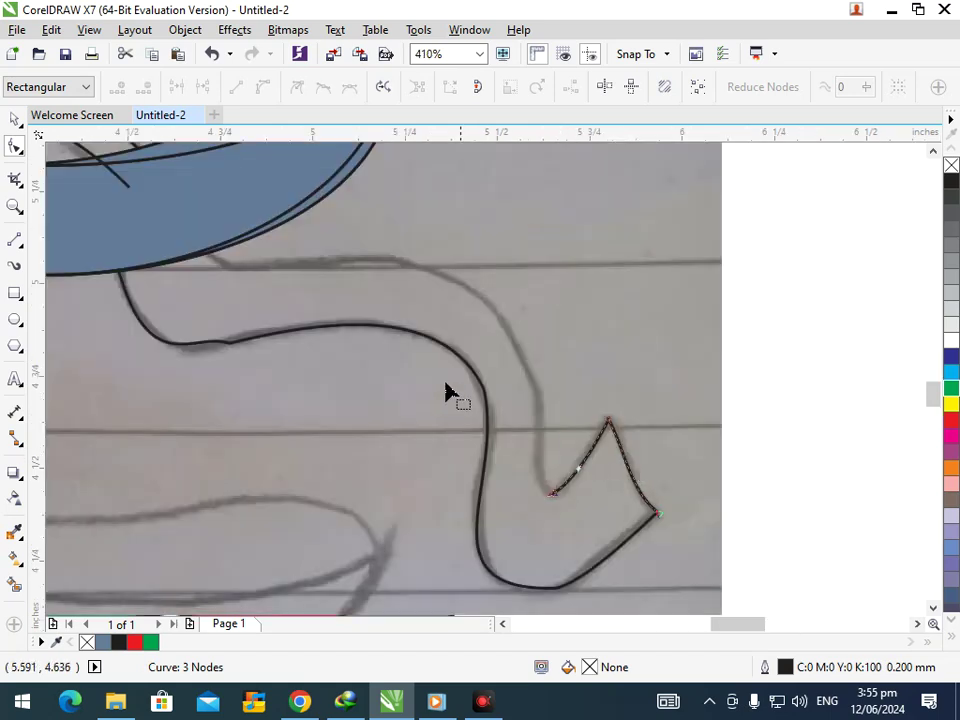
left_click(14, 241)
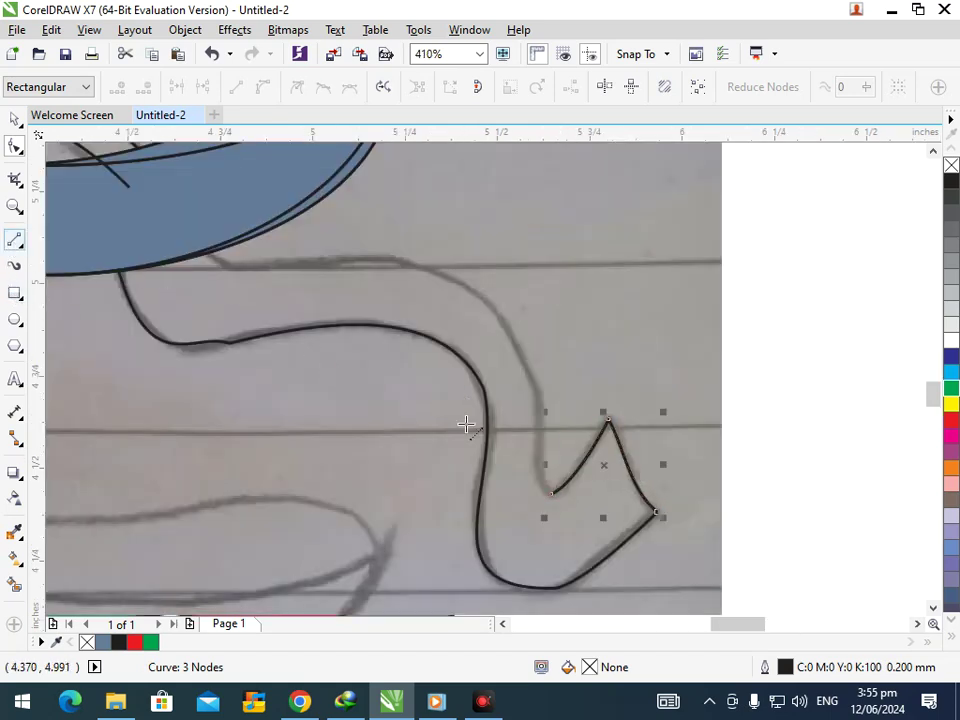
left_click(553, 494)
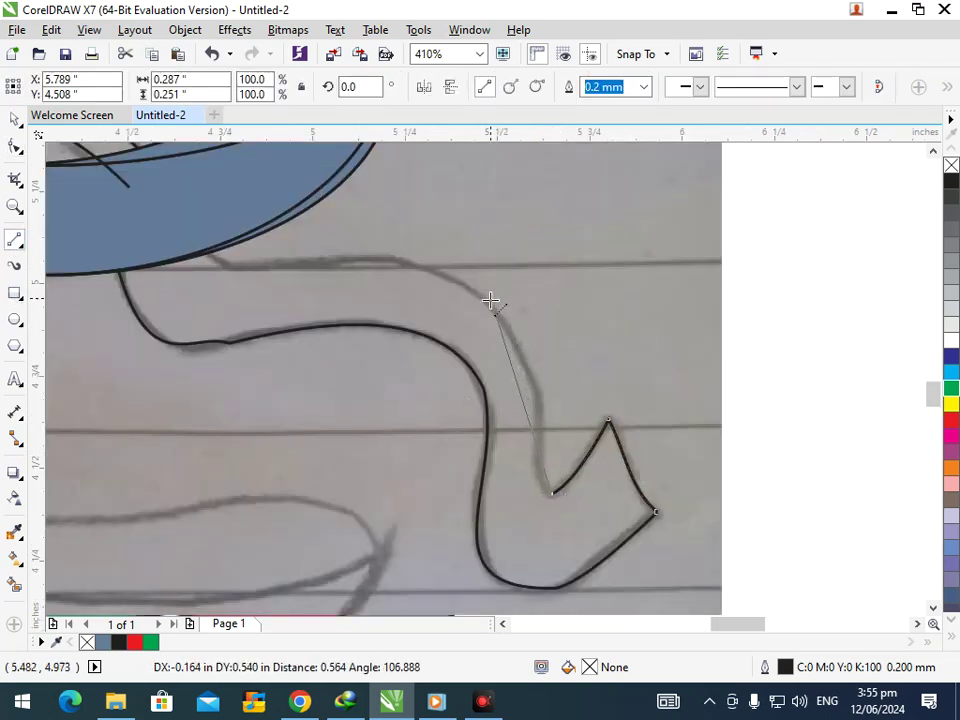
left_click(501, 319)
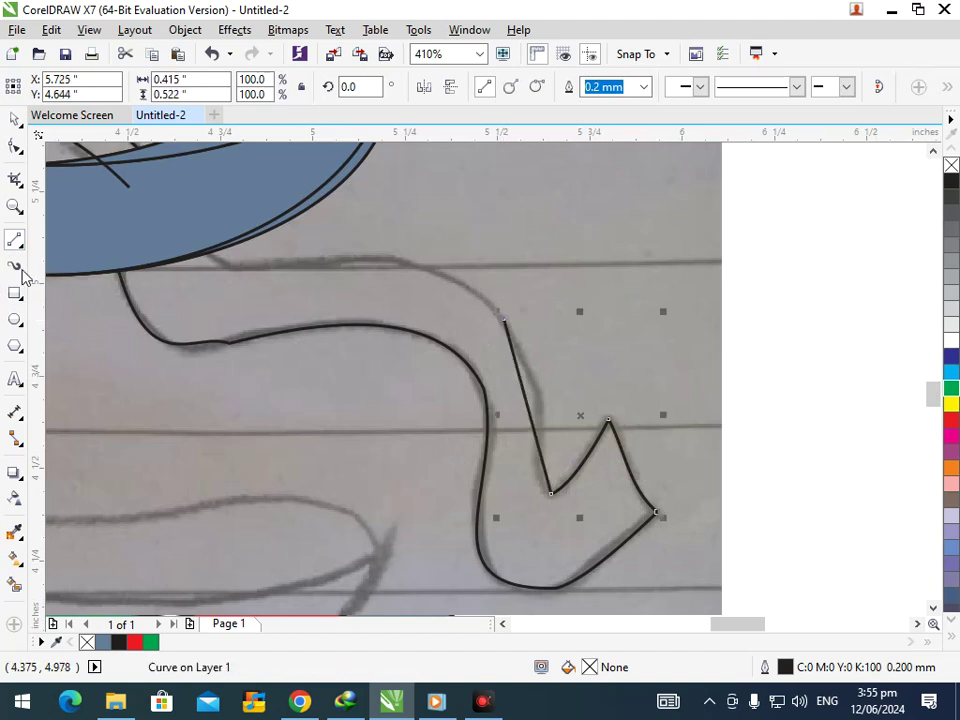
left_click(14, 148)
left_click(529, 417)
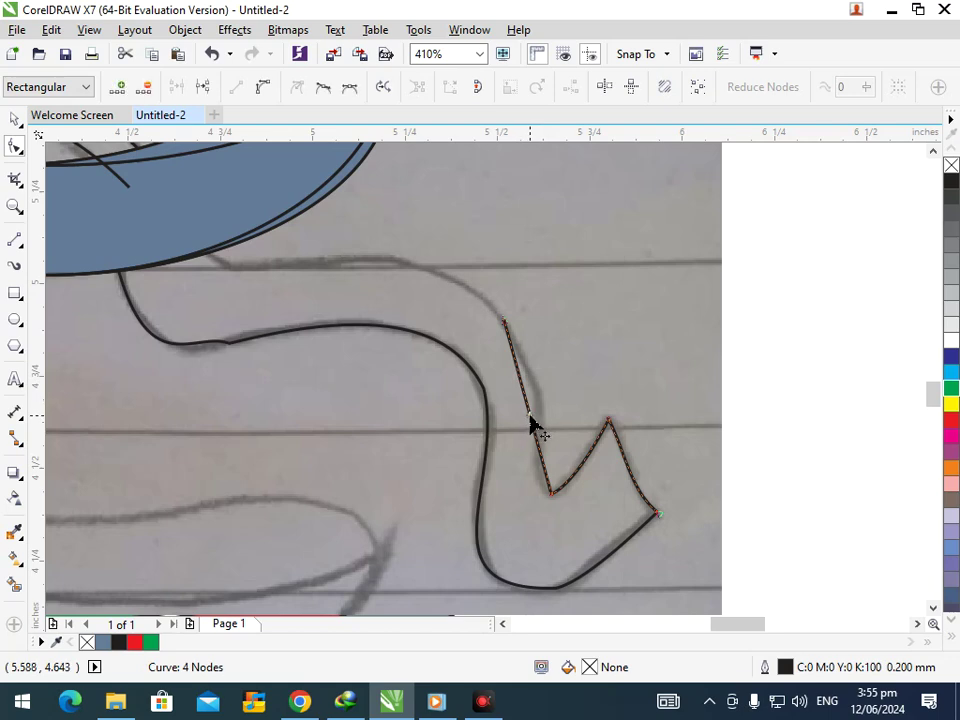
left_click(262, 87)
left_click_drag(521, 392, 560, 385)
left_click_drag(538, 447, 517, 443)
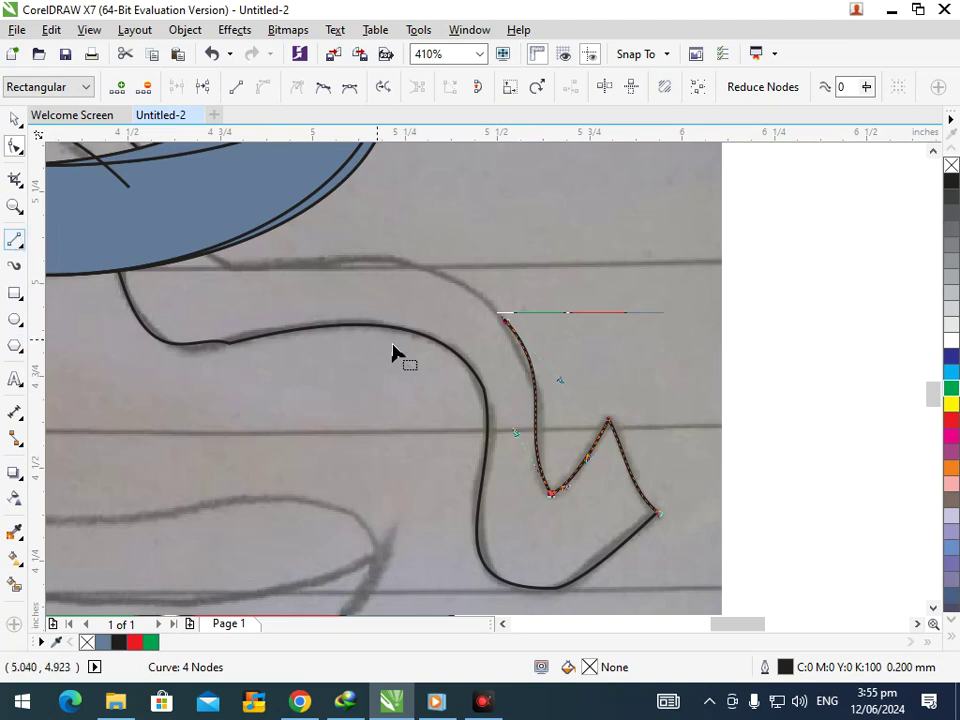
Step: Extend the tail's upper edge from the outer bend to the start of the flat stretch, and curve the segment along the sketch
left_click(15, 240)
left_click(71, 262)
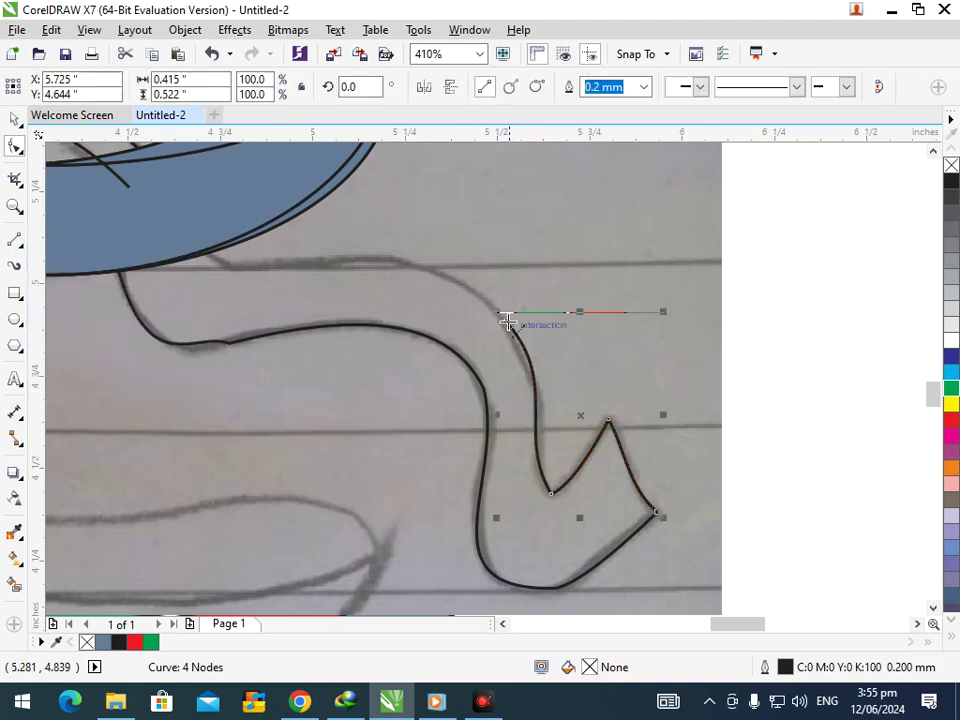
left_click_drag(504, 315, 365, 260)
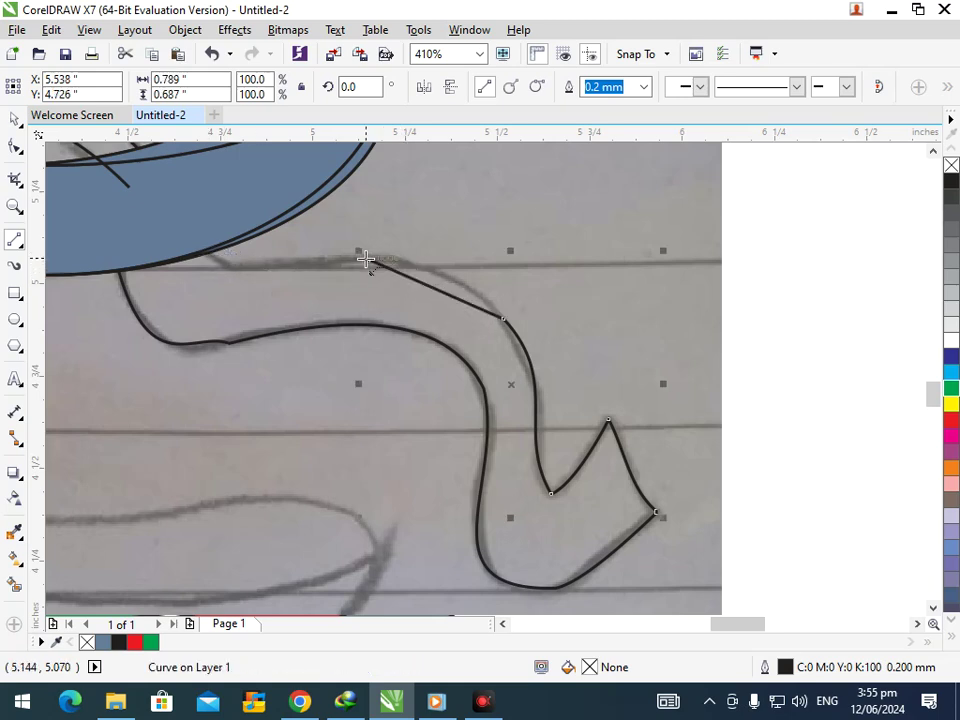
left_click(14, 146)
left_click(424, 287)
left_click(261, 86)
mouse_move(445, 300)
left_mouse_down()
mouse_move(448, 279)
mouse_move(439, 281)
left_mouse_up()
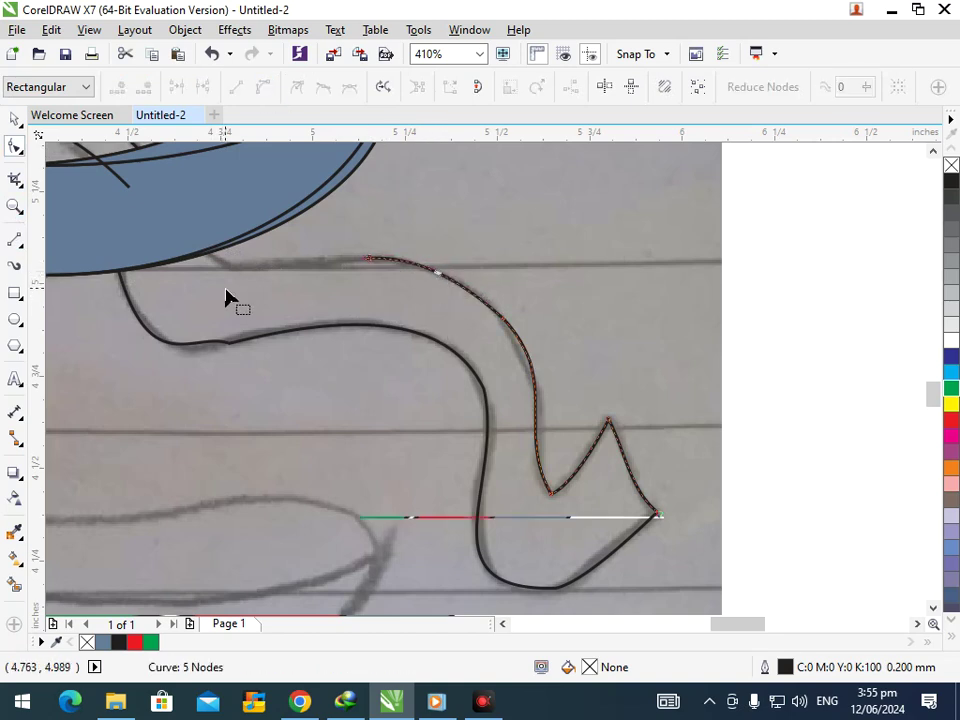
Step: Continue the tail's upper edge to the blue loop's lower edge, convert the segment to a curve and dip it along the sketch
left_click(15, 240)
left_click_drag(275, 274, 213, 254)
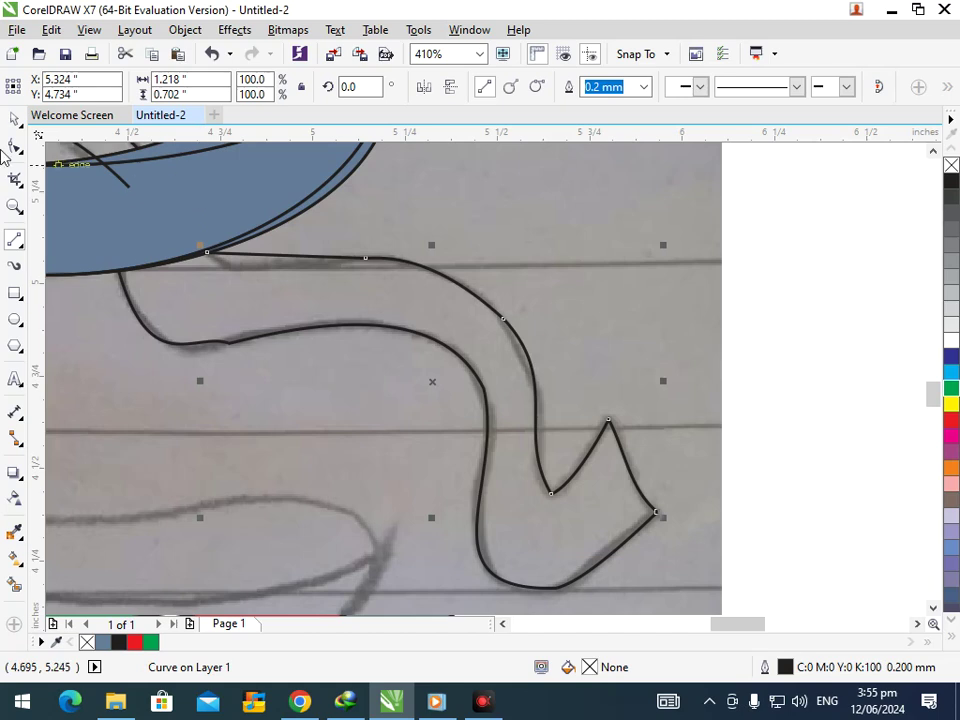
left_click(14, 148)
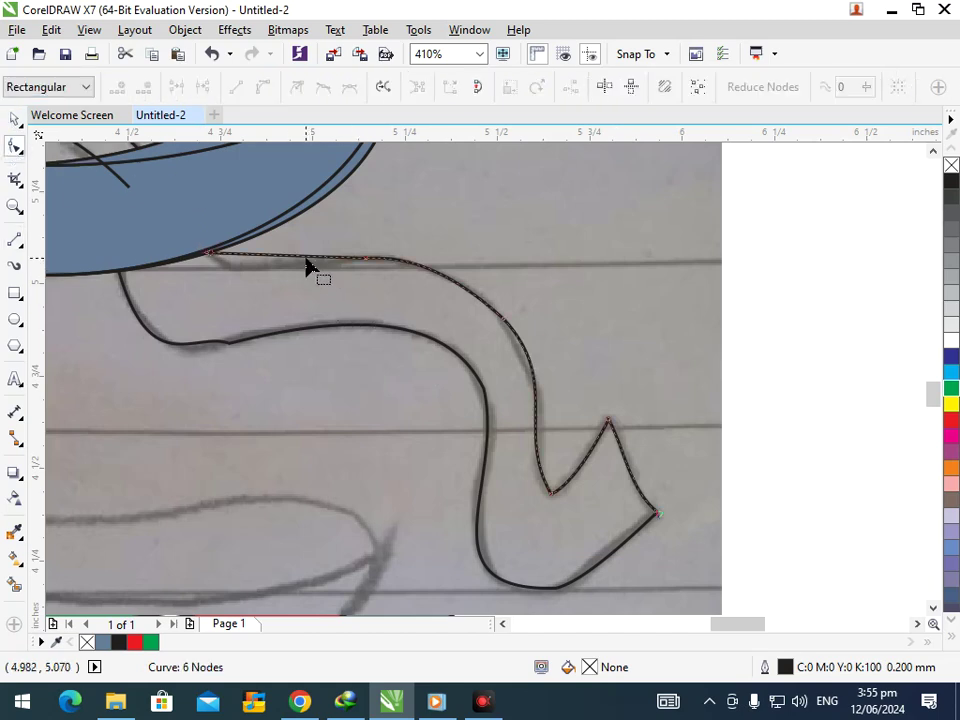
left_click(306, 263)
left_click(262, 89)
left_click(287, 278)
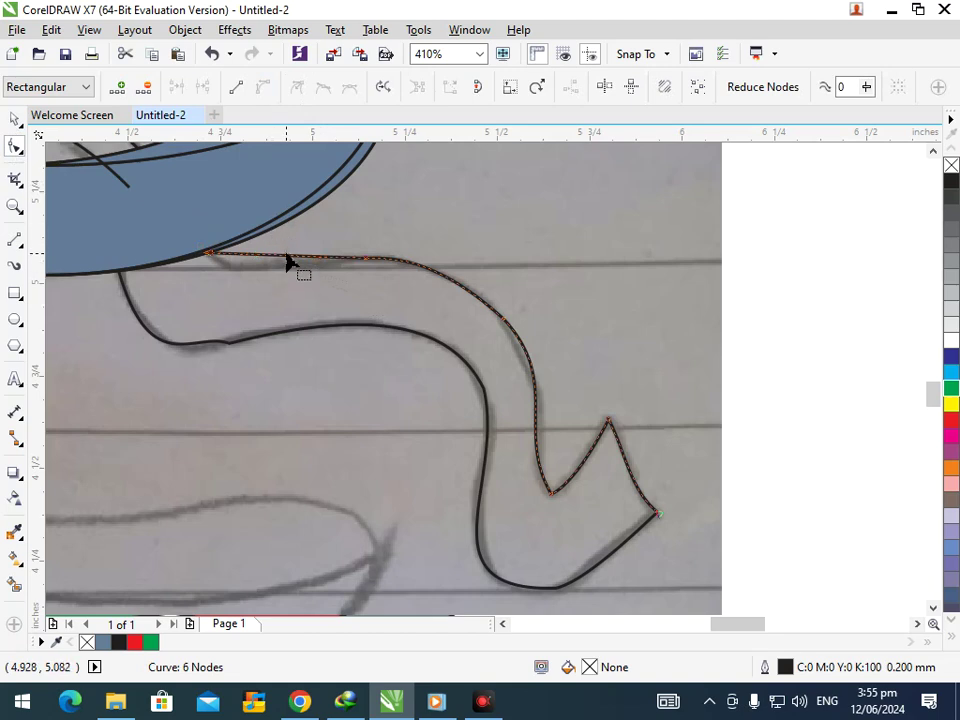
left_click(211, 255)
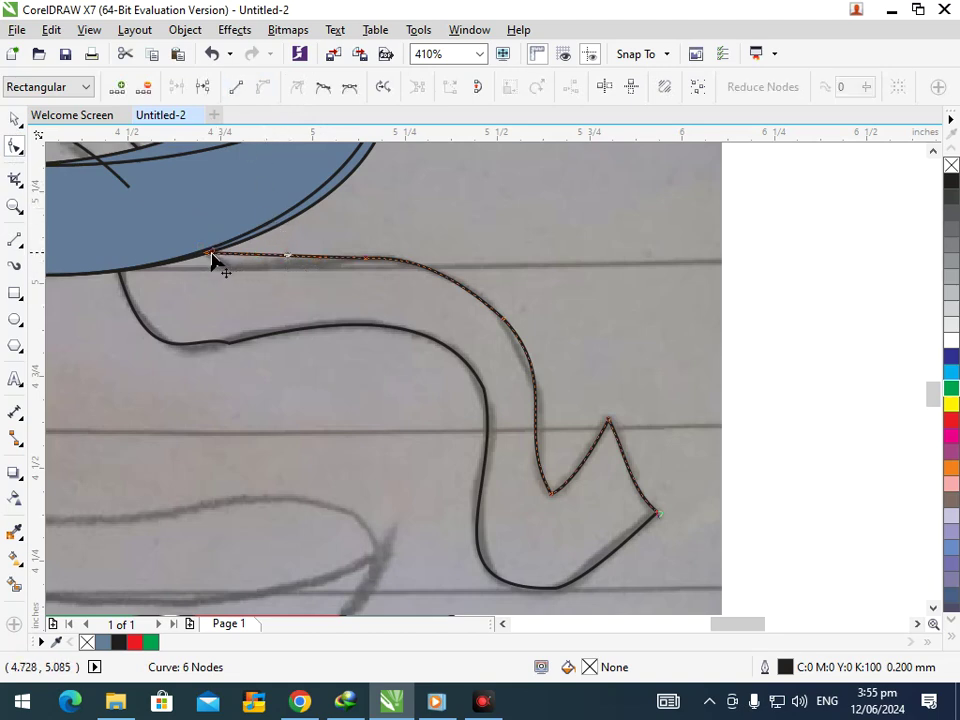
left_click(318, 268)
left_click_drag(294, 260, 270, 281)
Step: Send the sketch photo behind all the traced shapes
scroll(413, 414, "down", 3)
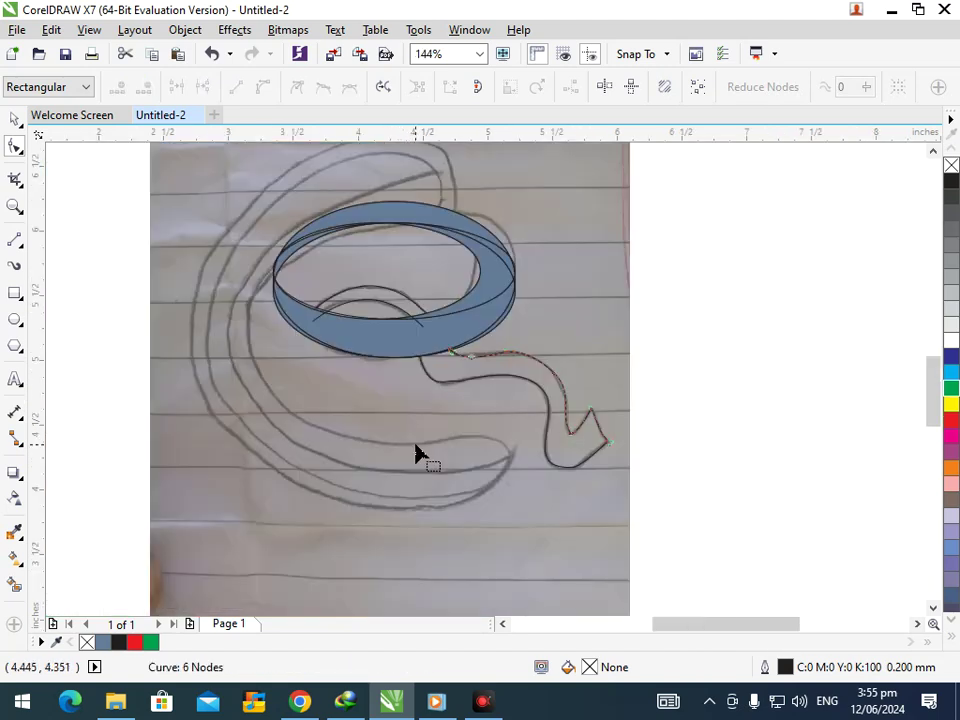
scroll(374, 403, "down", 1)
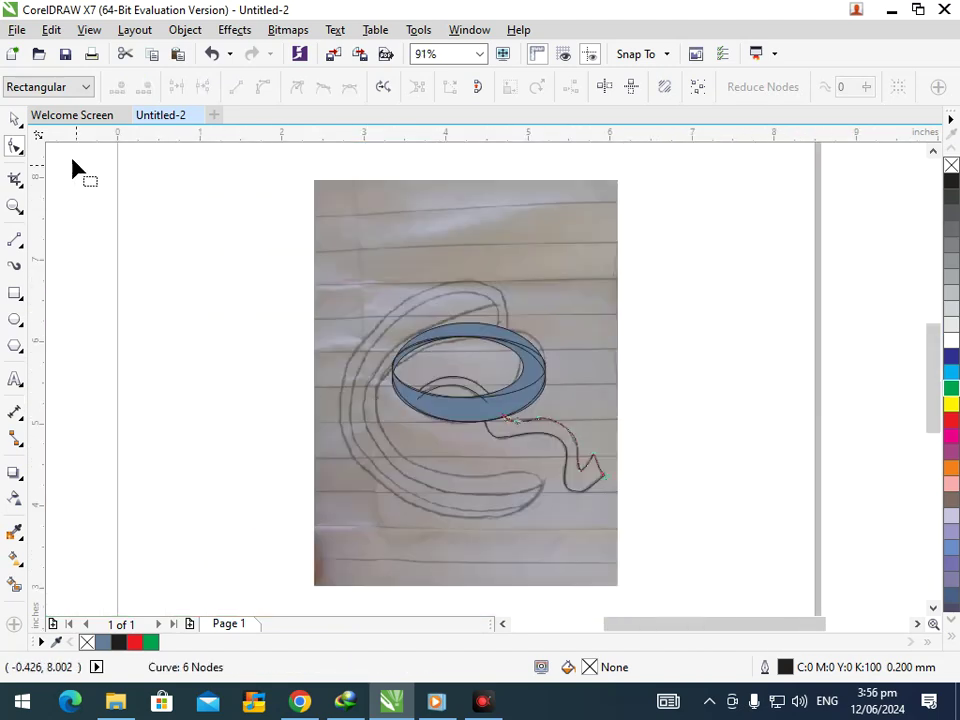
left_click(15, 120)
left_click(680, 360)
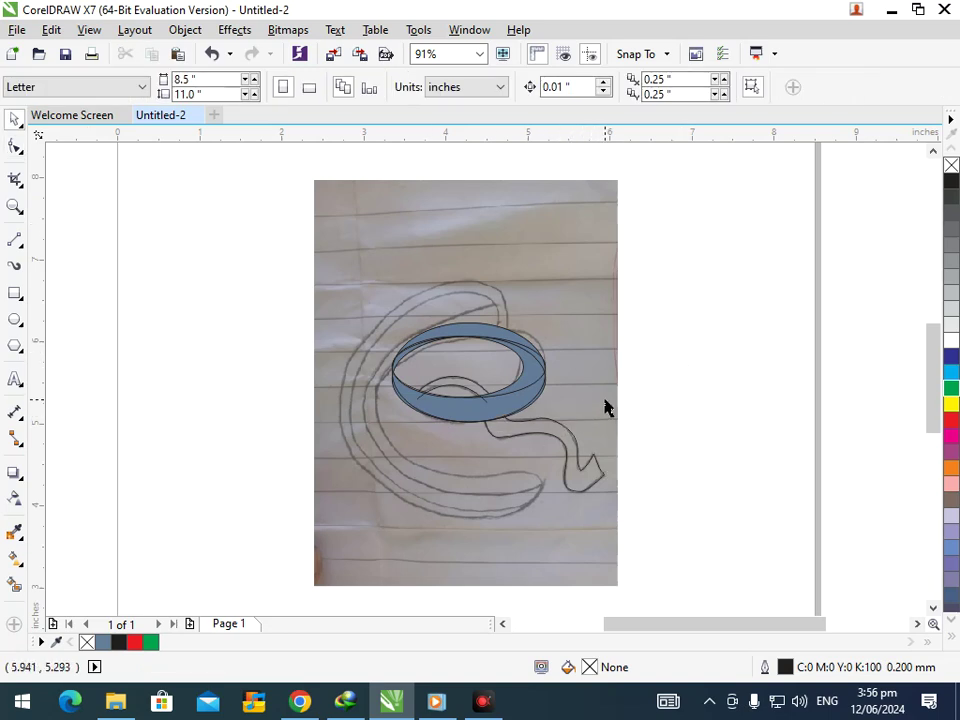
left_click_drag(604, 405, 738, 374)
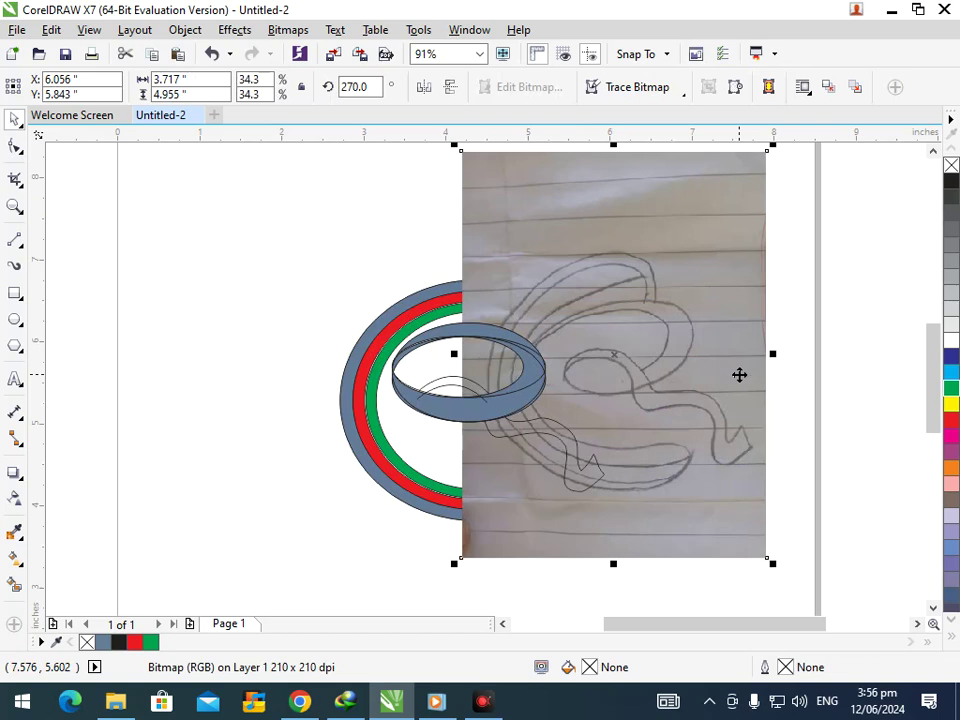
key("ctrl+z")
key("shift+Page_Down")
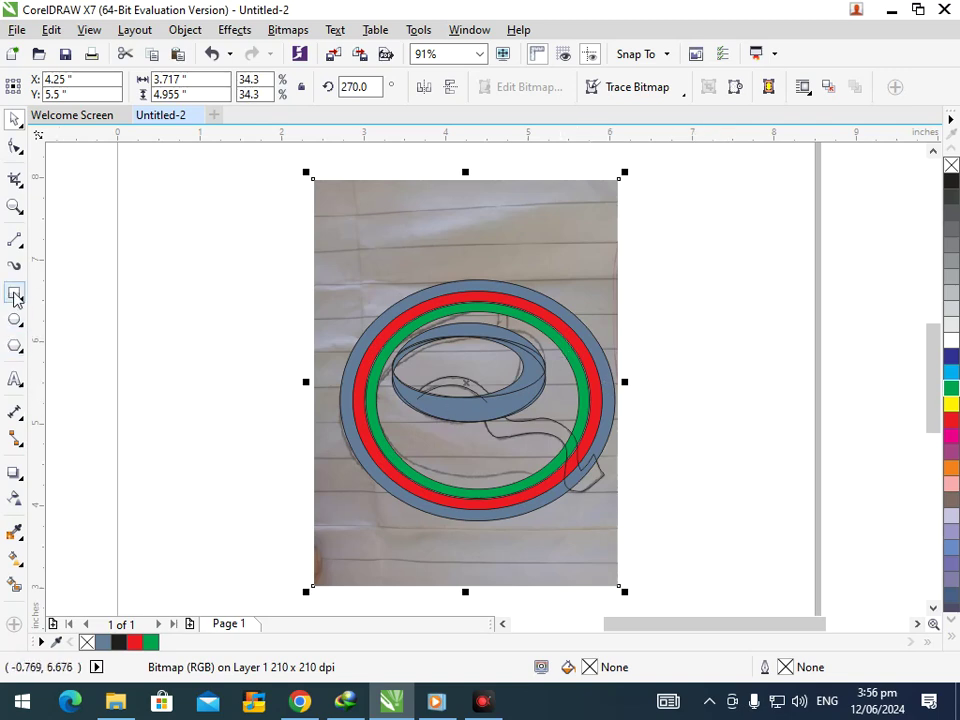
Step: Draw a rectangle about 1.28 by 4.446 in over the right part of the coloured rings and fill it yellow
left_click(15, 293)
scroll(654, 231, "down", 1)
left_click_drag(652, 165, 547, 530)
left_click(951, 404)
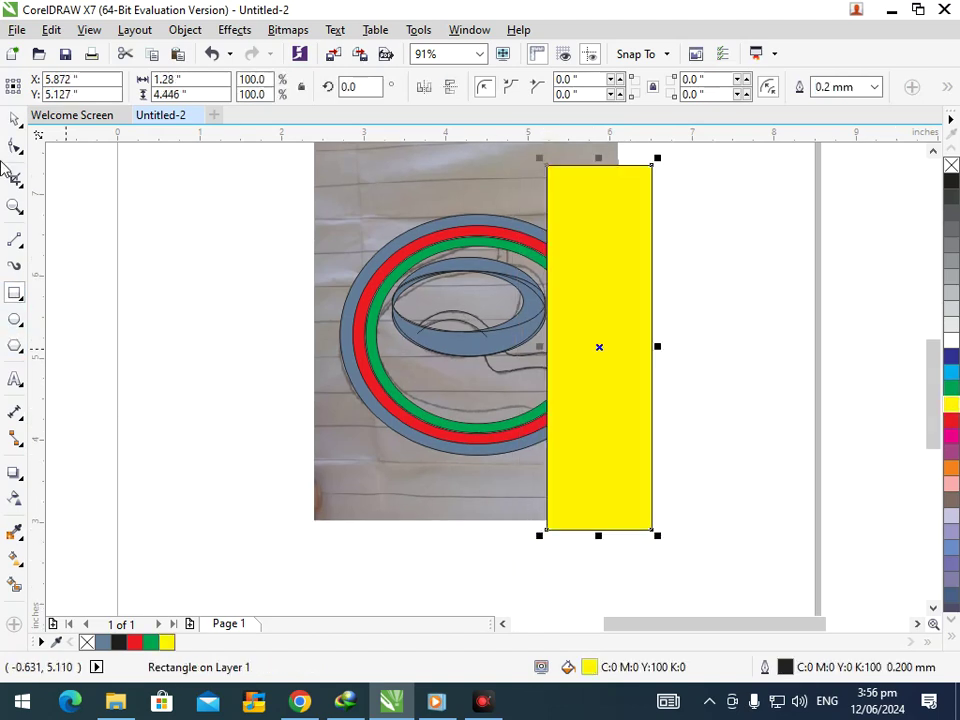
Step: Trim the blue, red and green rings with the yellow rectangle, and delete the rectangle
left_click(15, 118)
left_click(871, 393)
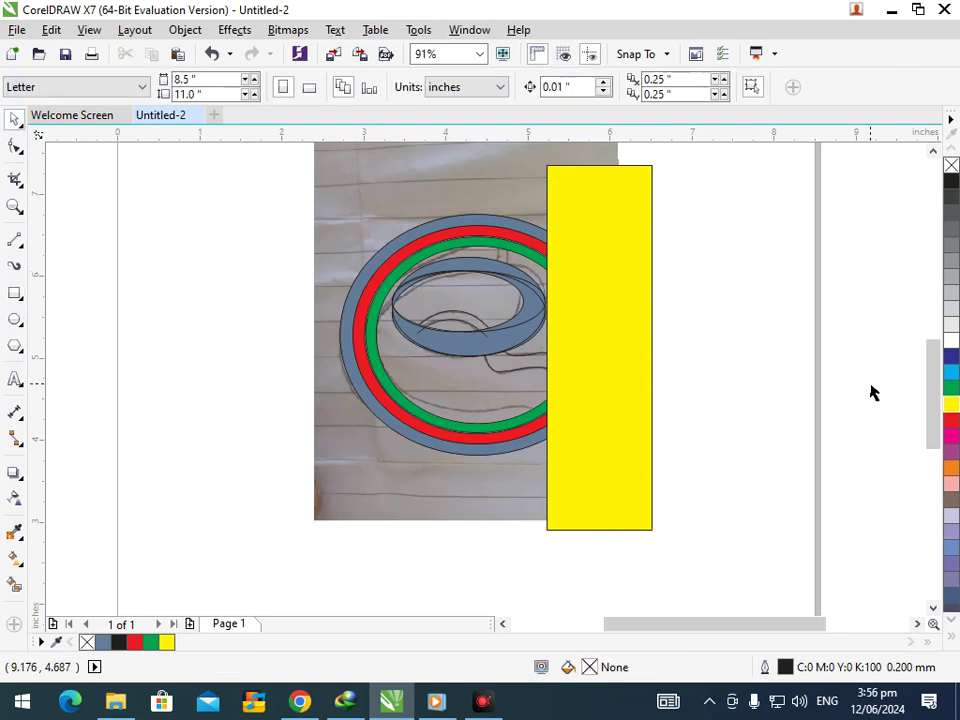
left_click(617, 455)
left_click(496, 431, "shift")
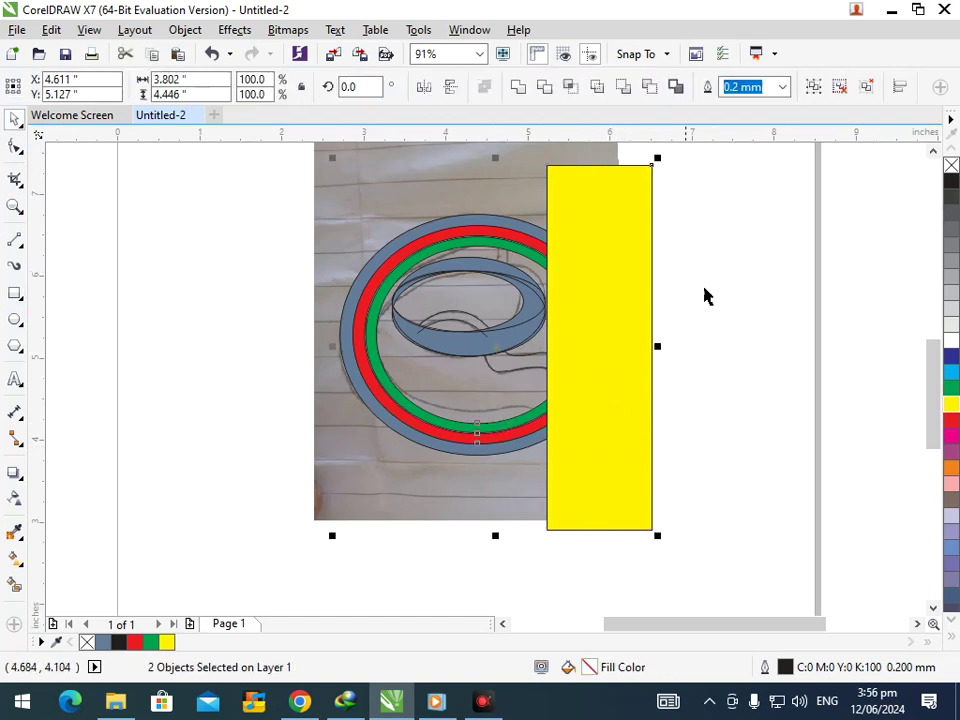
left_click(545, 88)
left_click(561, 471)
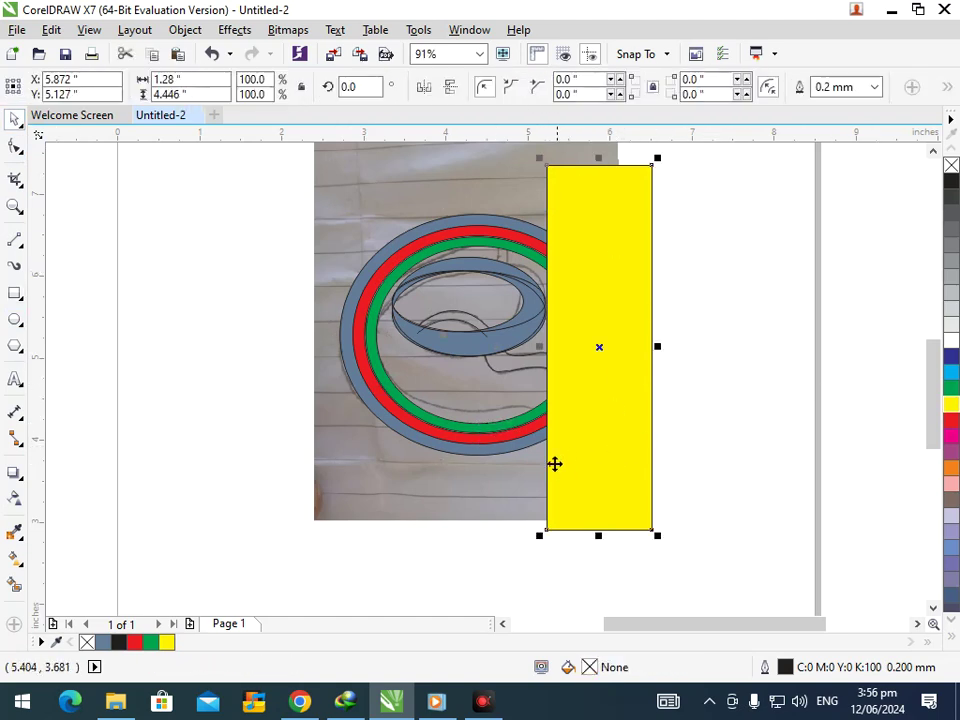
left_click(507, 444, "shift")
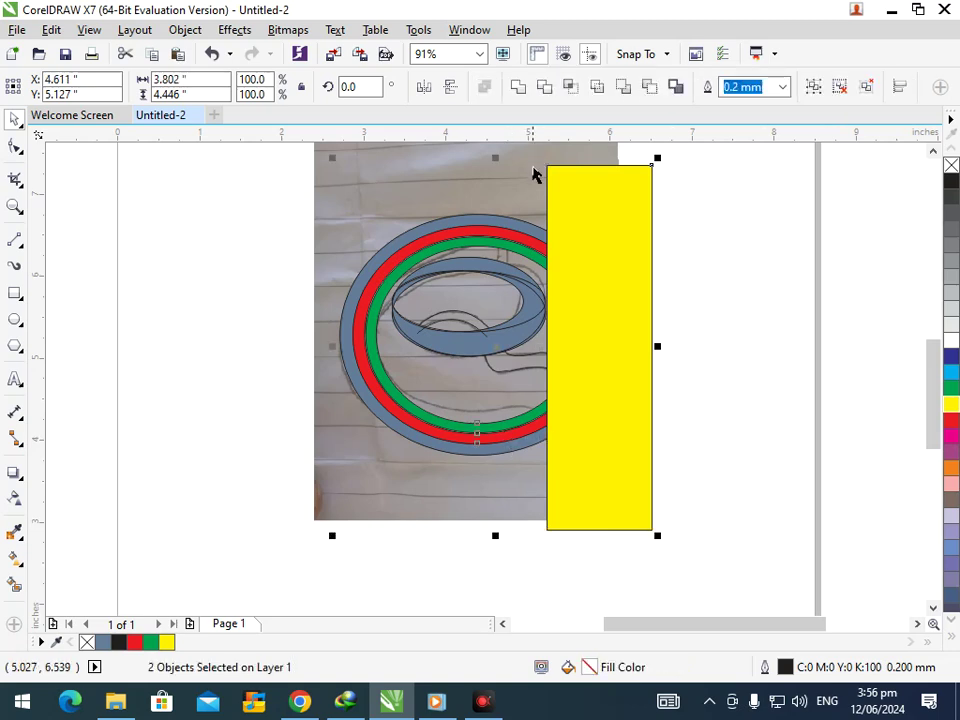
left_click(546, 88)
left_click(735, 362)
left_click(599, 482)
left_click(508, 444, "shift")
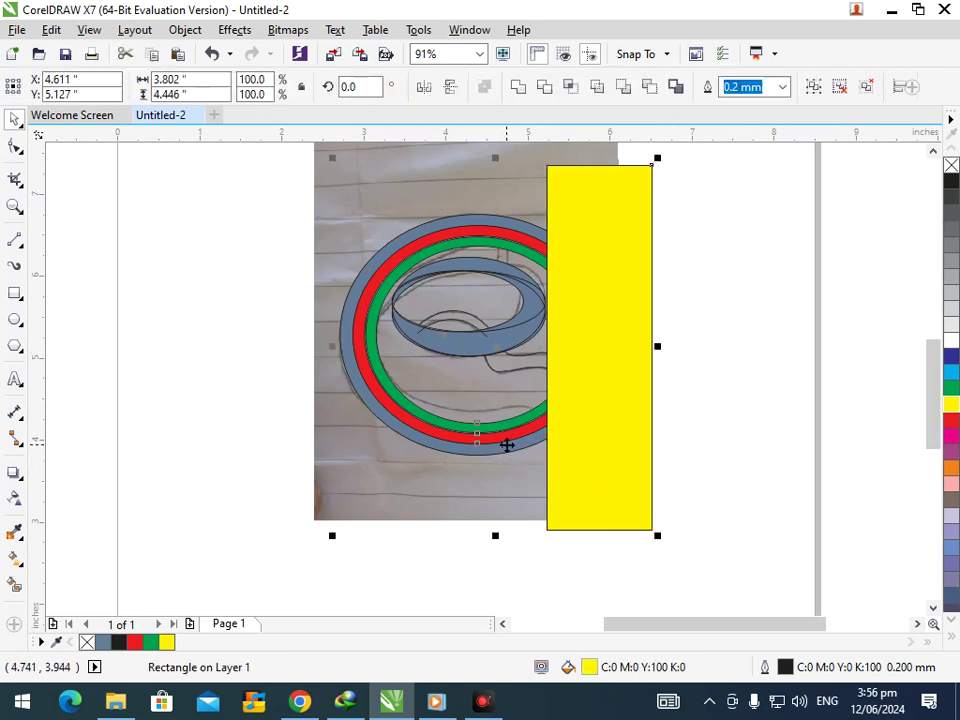
left_click(545, 88)
left_click_drag(617, 429, 892, 357)
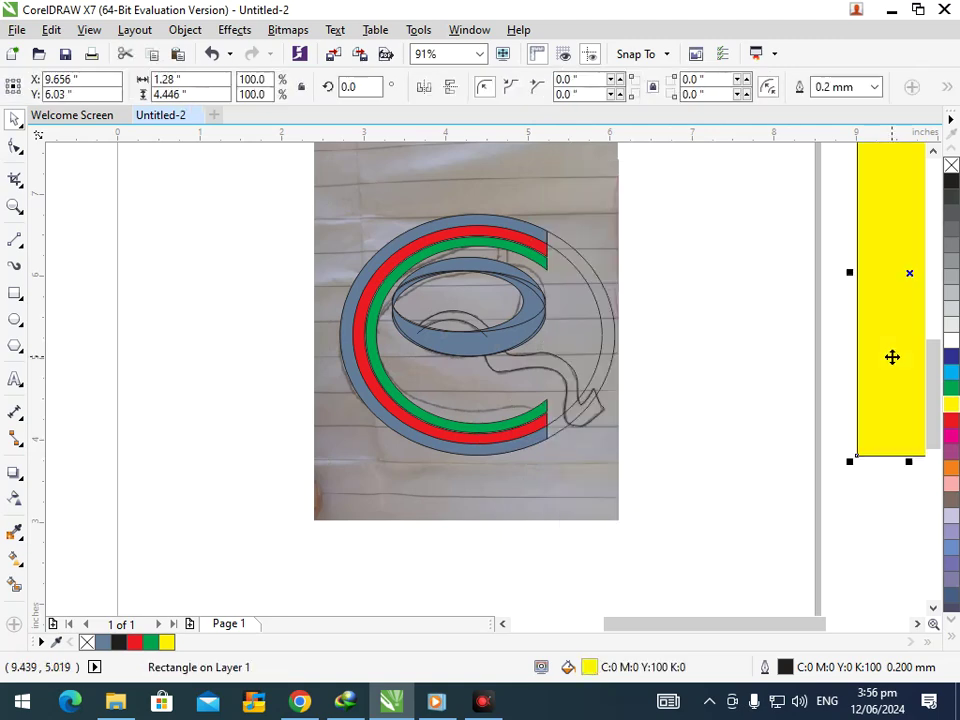
key("Delete")
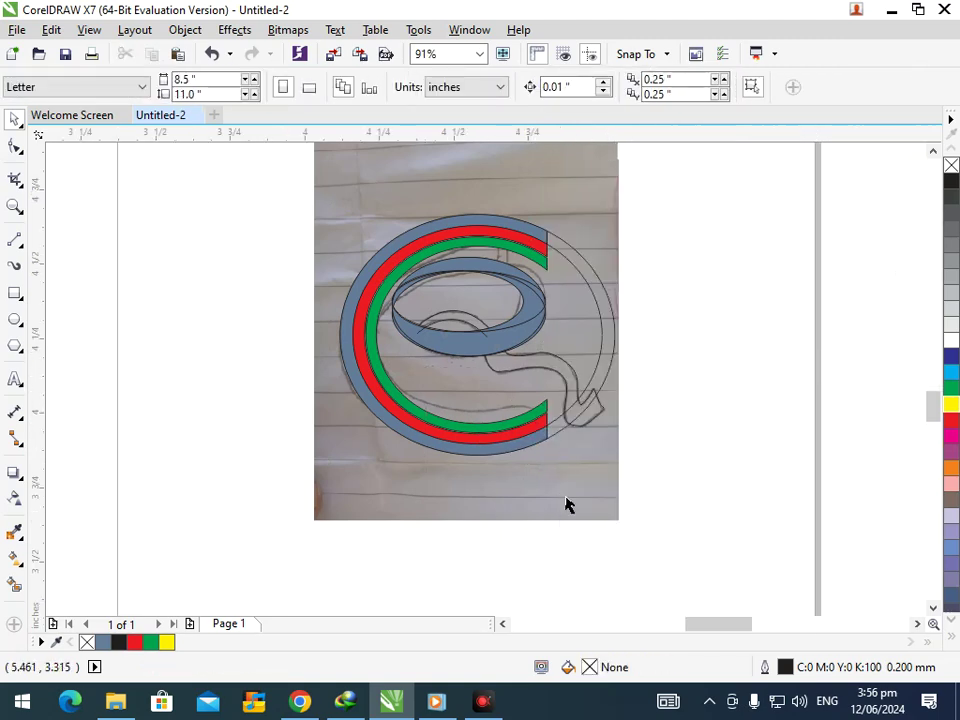
Step: Ungroup the trimmed coloured rings into separate objects
left_click_drag(566, 497, 566, 497)
left_click(14, 147)
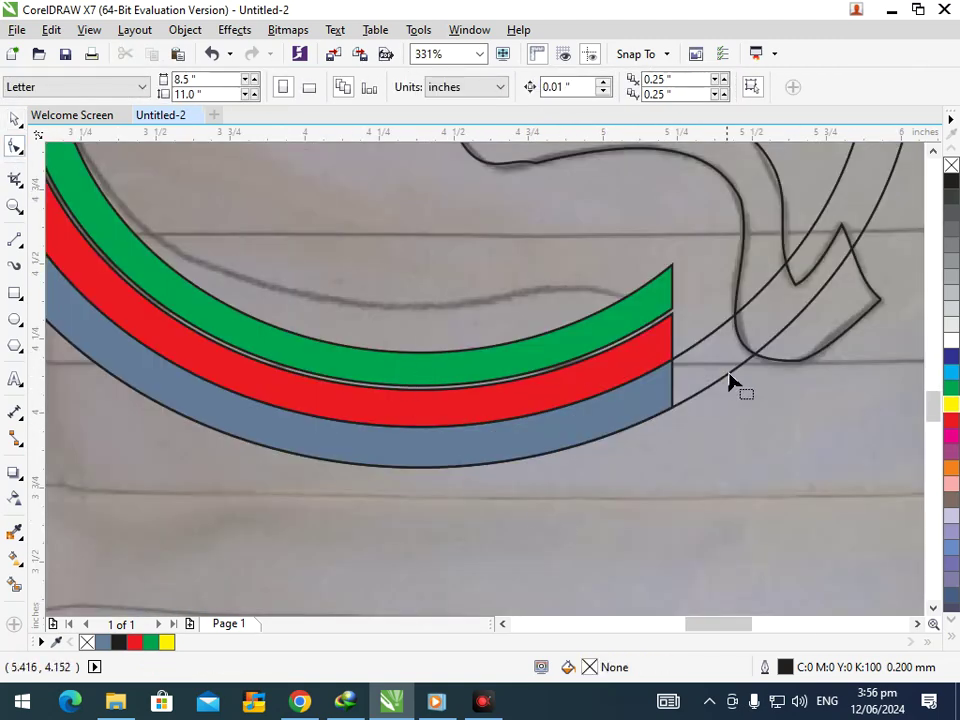
left_click(14, 119)
left_click_drag(645, 330, 602, 330)
key("ctrl+z")
left_click(613, 88)
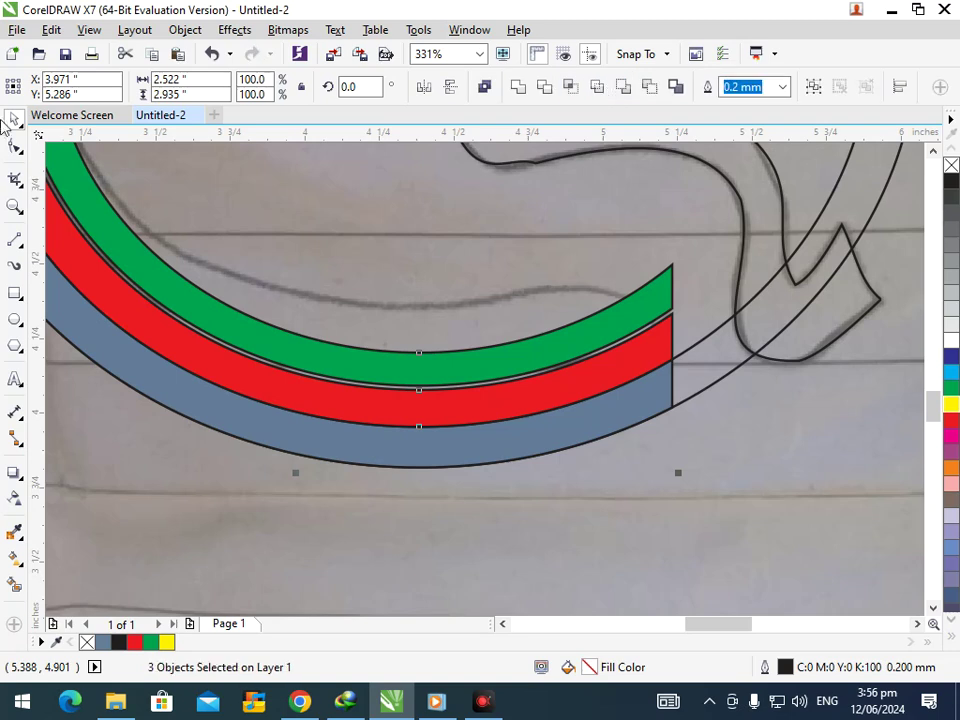
Step: Move the inner corner of the green ring's lower end inward to the tip of the sketched line, undoing misplaced node moves
left_click(14, 146)
left_click_drag(674, 269, 650, 316)
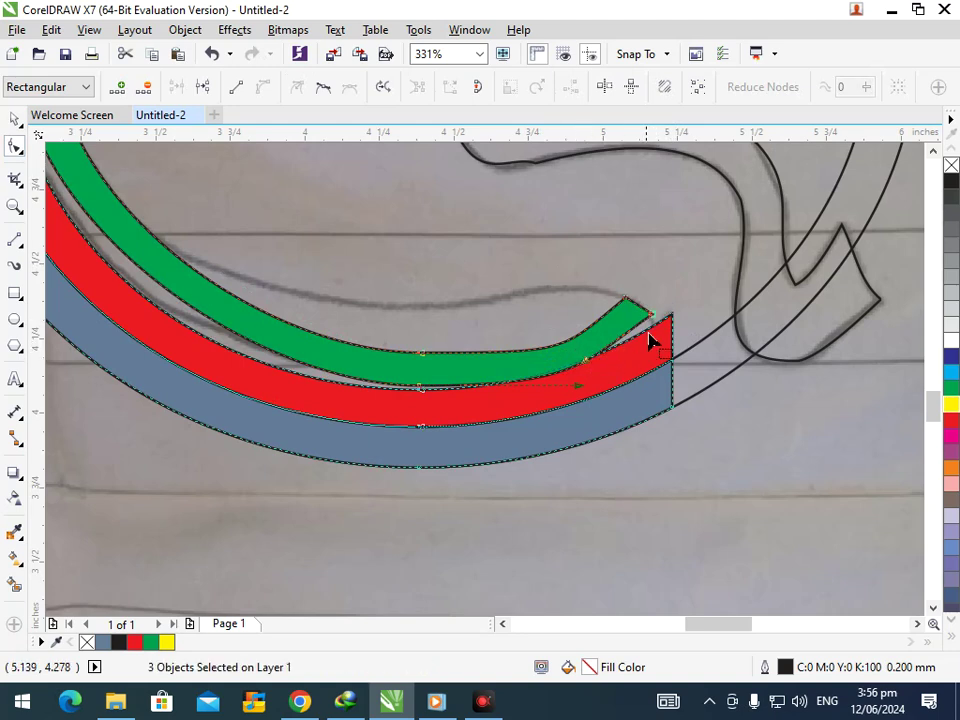
key("ctrl+z")
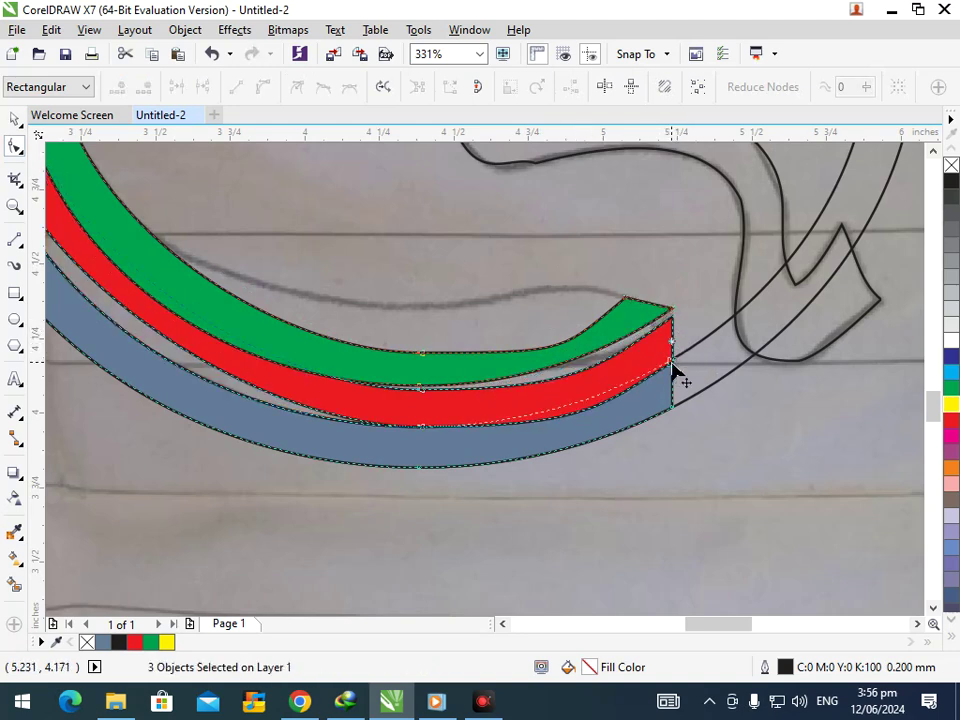
key("ctrl+z")
Step: Reshape the blue ring's lower end into a taper that meets the red ring's outer corner along the sketched tip
mouse_move(670, 418)
left_mouse_down()
mouse_move(631, 423)
mouse_move(660, 422)
left_mouse_up()
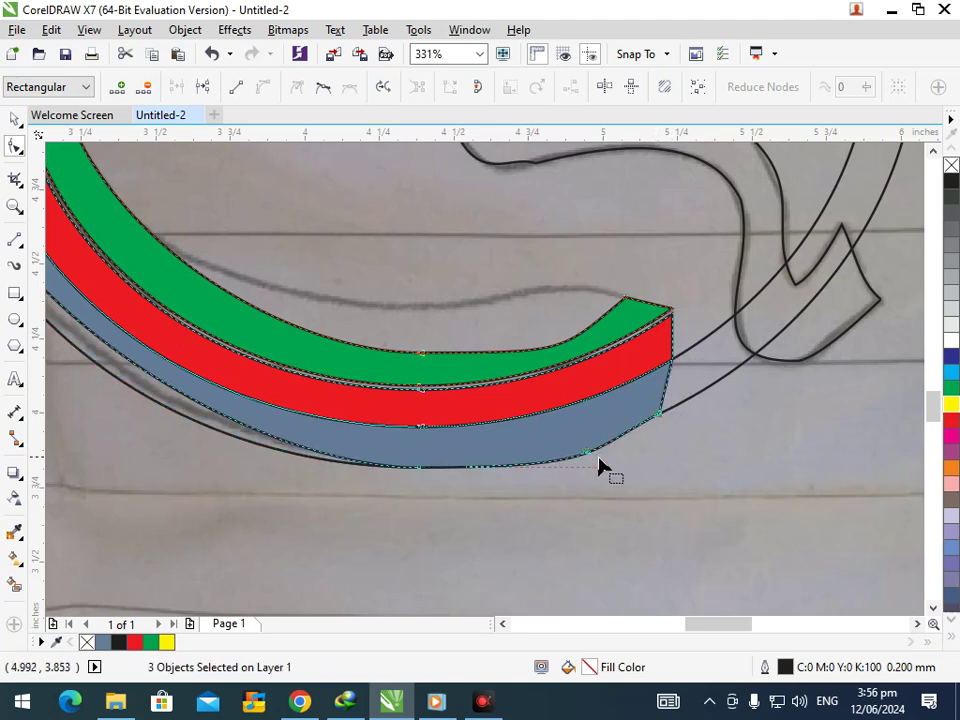
mouse_move(588, 468)
left_mouse_down()
mouse_move(570, 459)
mouse_move(609, 440)
mouse_move(578, 457)
left_mouse_up()
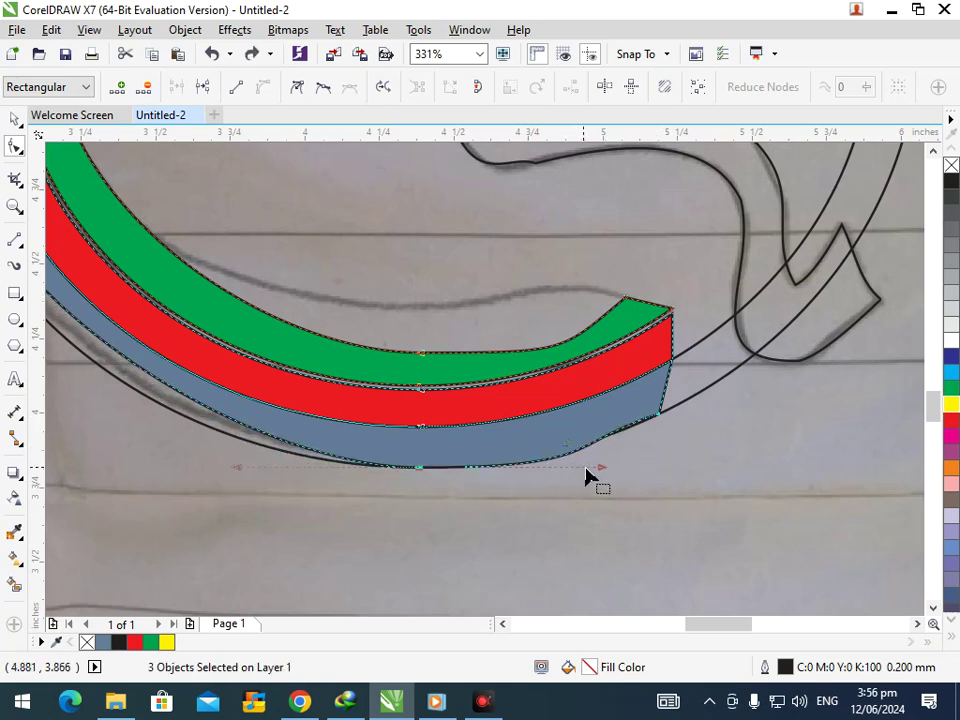
left_click_drag(601, 476, 538, 460)
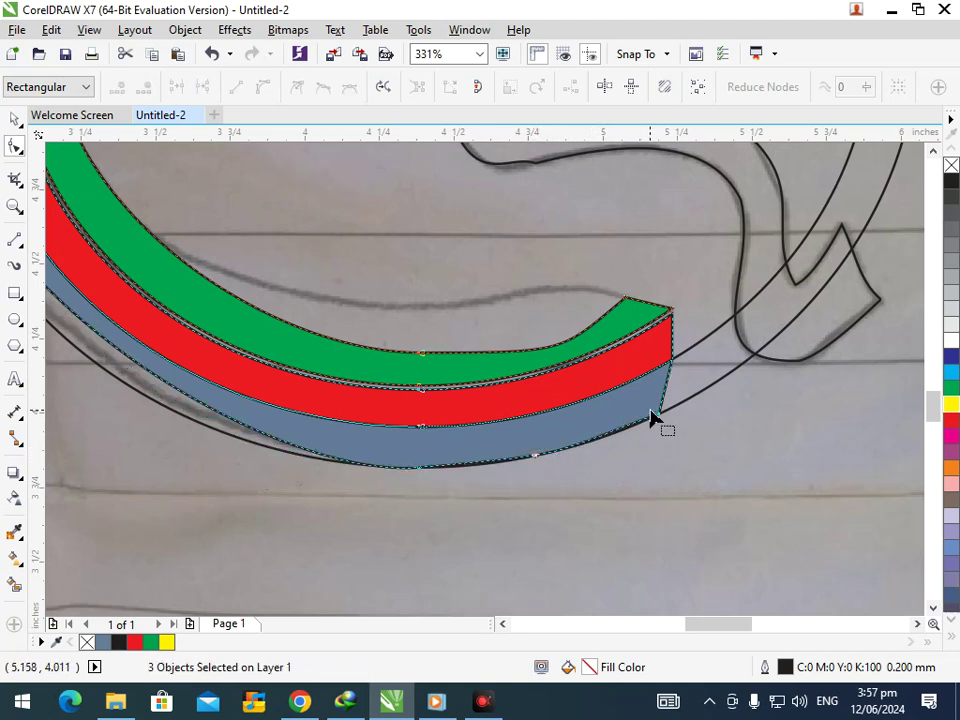
left_click_drag(670, 368, 611, 375)
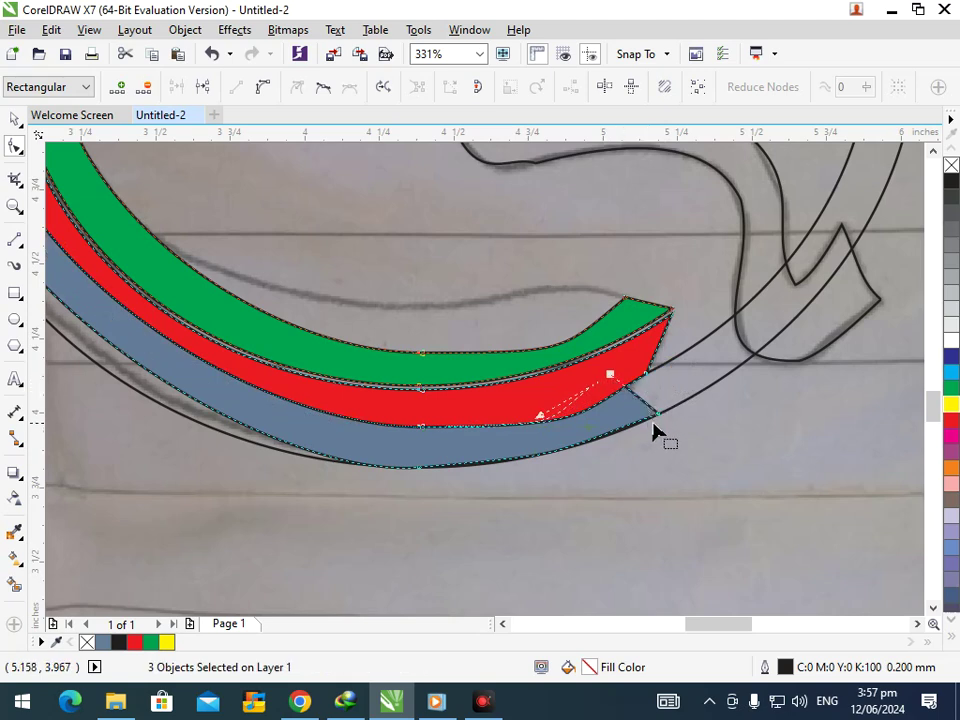
left_click_drag(655, 427, 582, 433)
left_click_drag(620, 382, 643, 386)
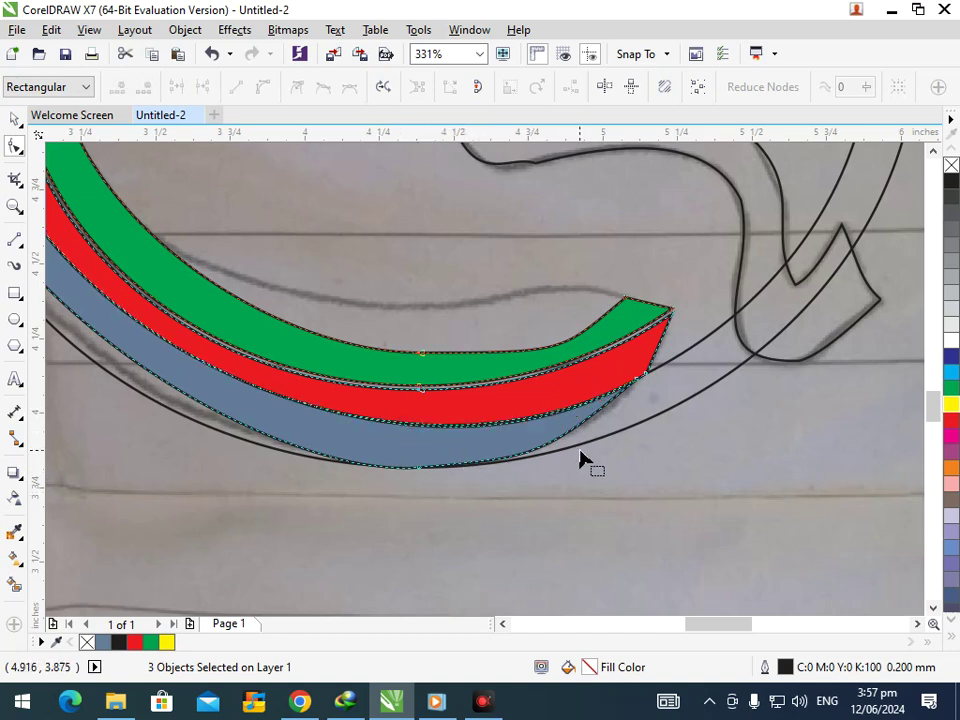
Step: Pull the inner corner of the red ring's lower end back and bend its edge to follow the green ring
scroll(702, 355, "up", 5)
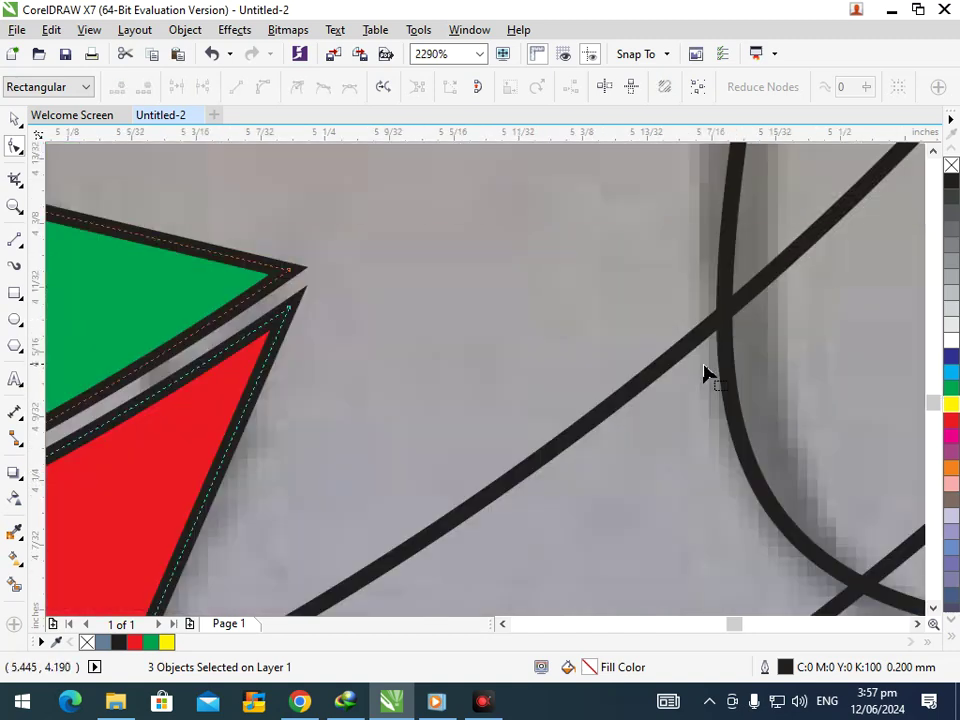
left_click_drag(287, 312, 161, 369)
scroll(220, 392, "down", 5)
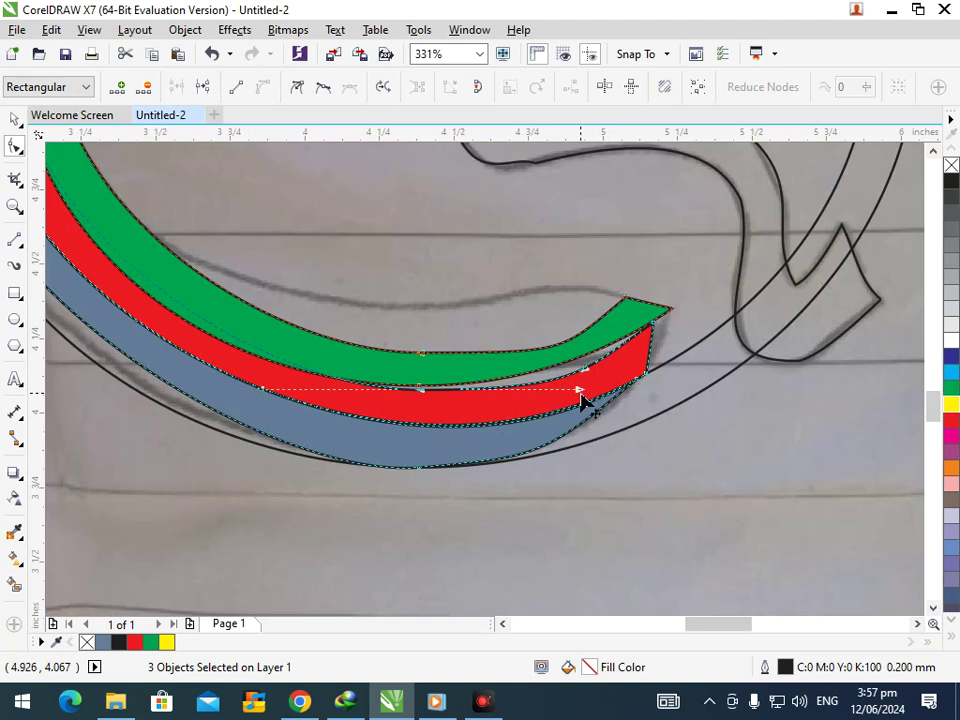
left_click_drag(580, 392, 558, 377)
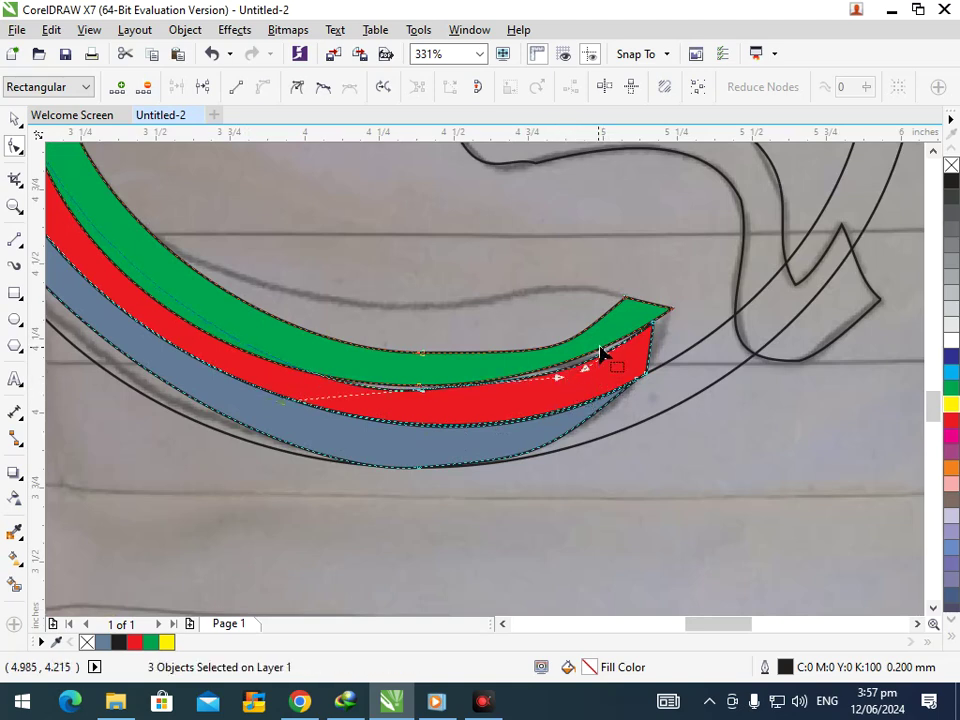
Step: Join the green ring's outer lower corner to the red ring's corner and curve their shared edge to close the gap
left_click_drag(670, 310, 652, 323)
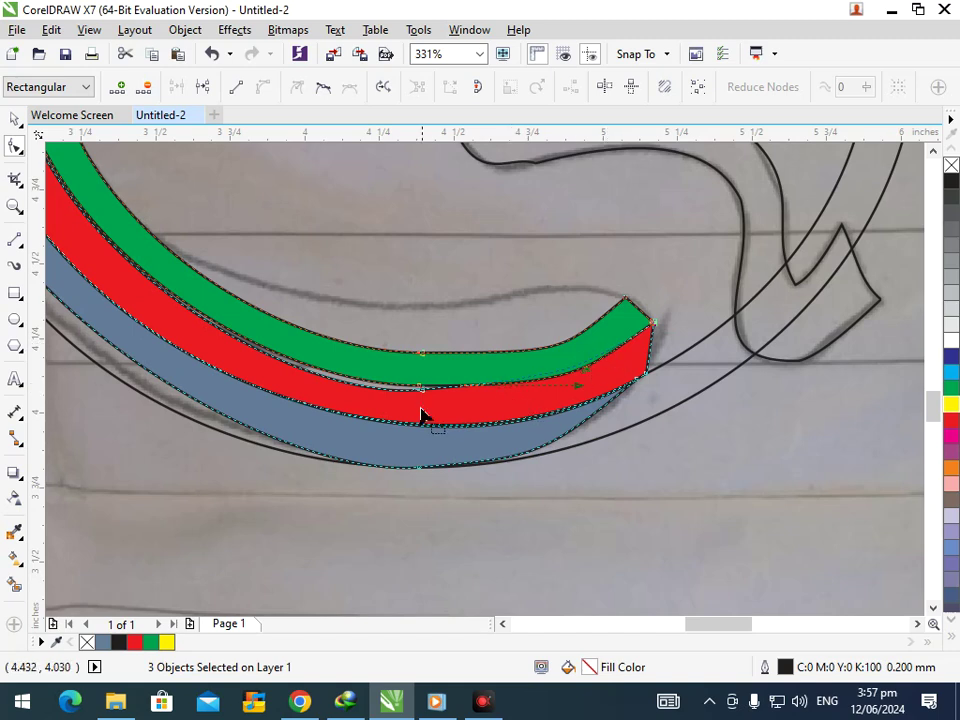
left_click_drag(578, 396, 585, 372)
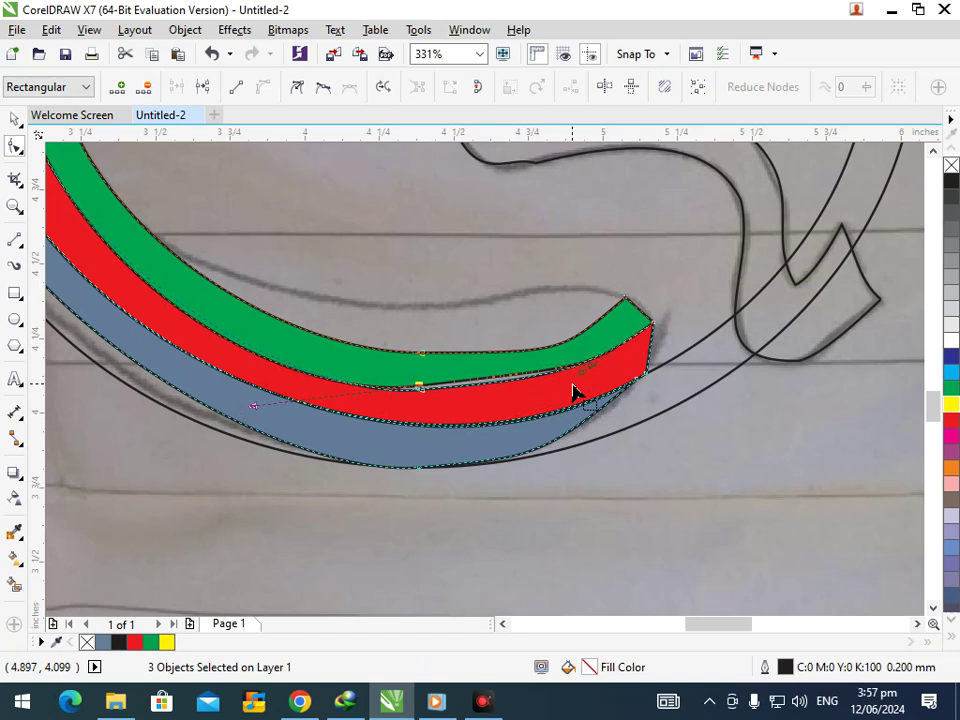
mouse_move(417, 389)
left_mouse_down()
mouse_move(401, 393)
mouse_move(440, 396)
left_mouse_up()
scroll(540, 425, "down", 3)
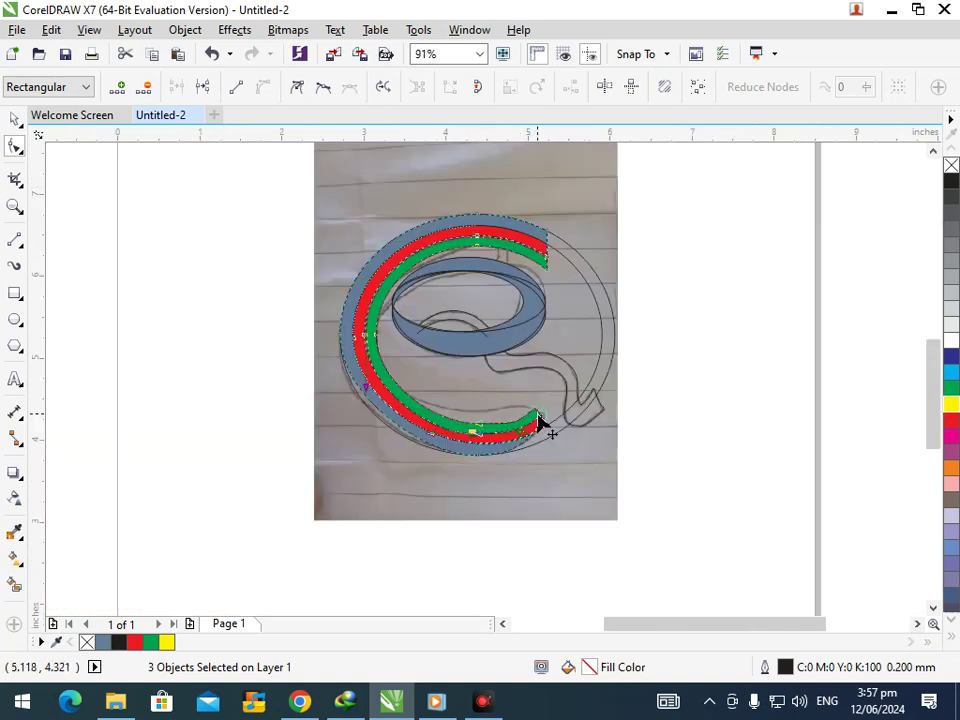
Step: Refine the outer edge of the blue ring's tapered lower end by adjusting its nodes against the sketch
left_click(15, 118)
left_click(576, 484)
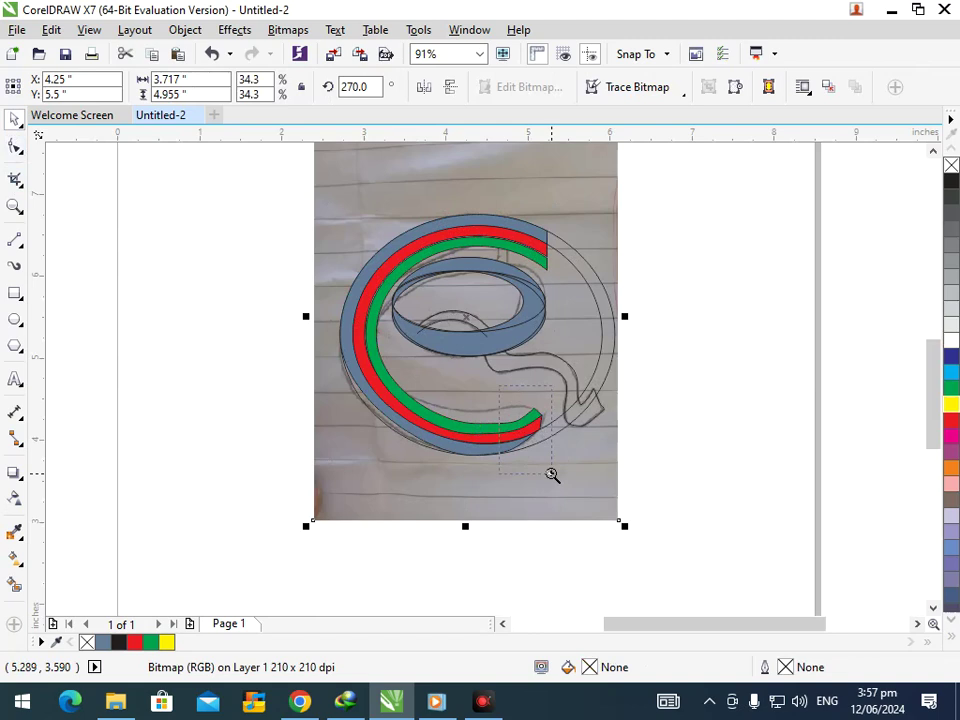
left_click_drag(499, 385, 552, 474)
left_click(15, 146)
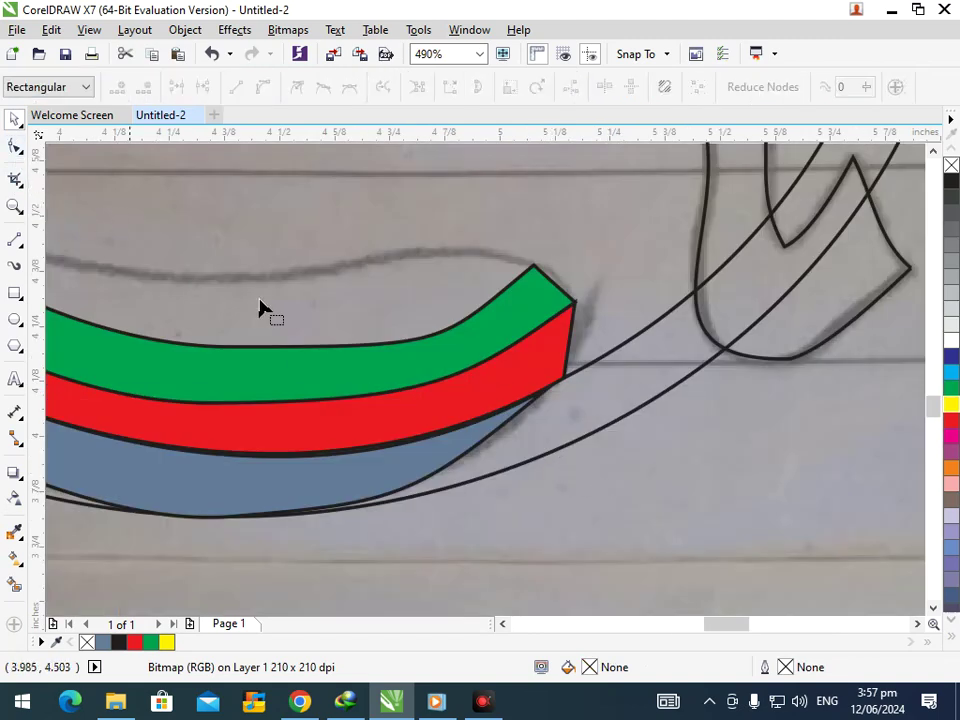
left_click(456, 463)
left_click(462, 462)
left_click_drag(550, 392, 578, 411)
key("F3")
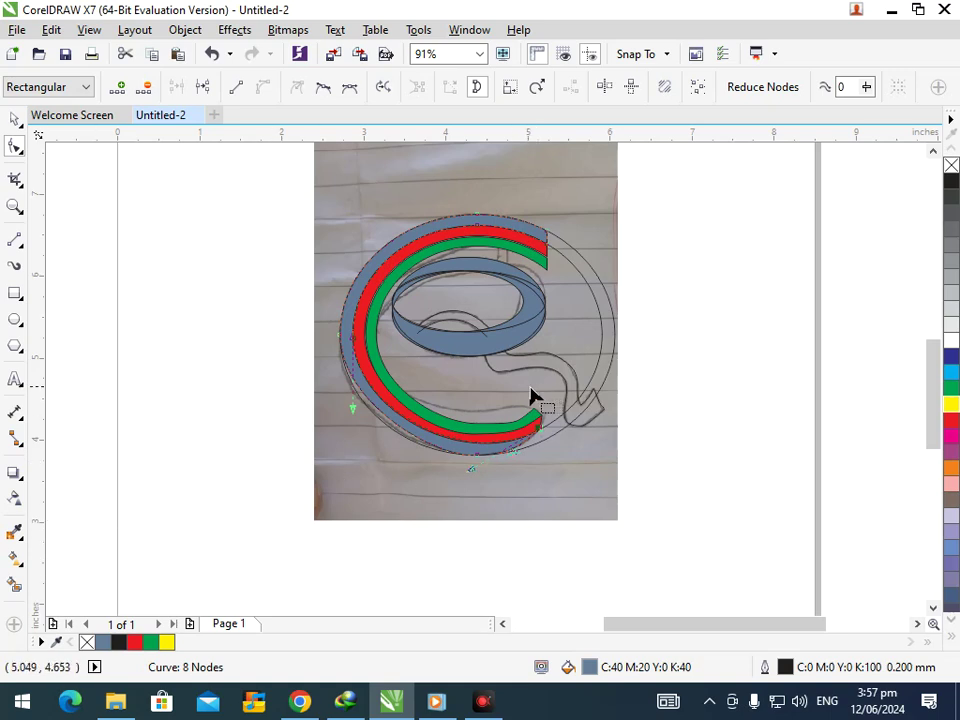
Step: Move the sketch photo away from the traced shapes, and undo the move
left_click(14, 119)
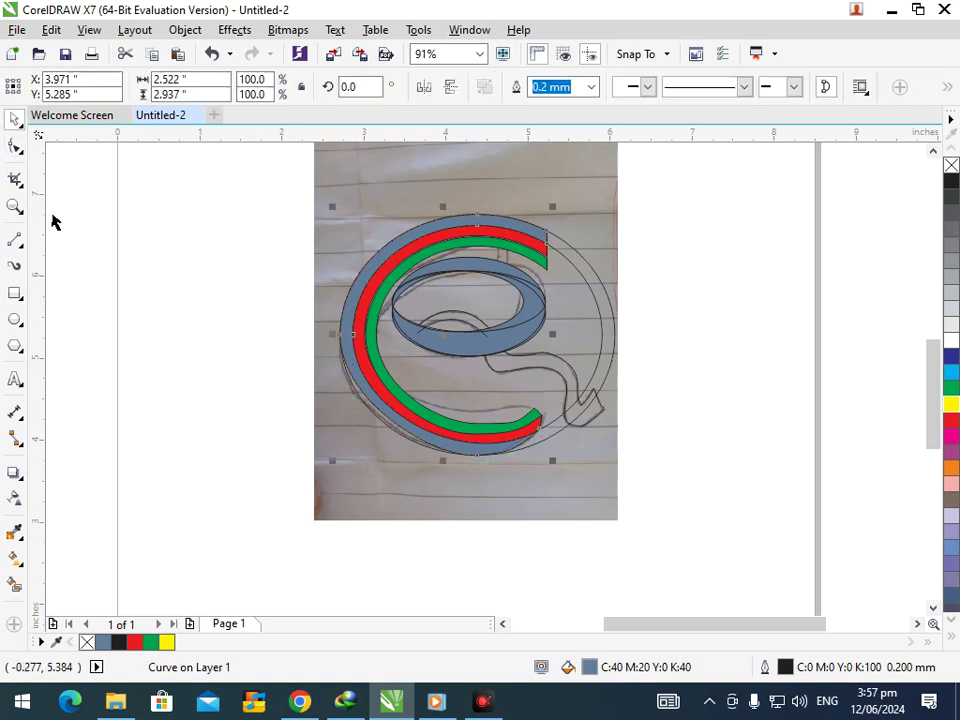
left_click(347, 485)
left_click_drag(449, 502, 105, 493)
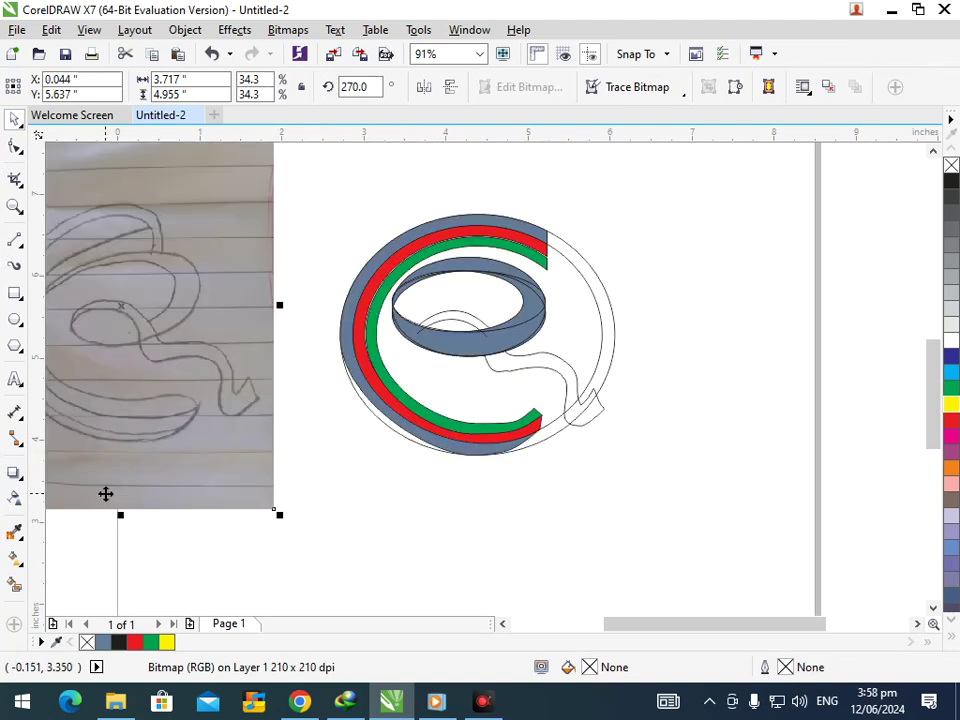
key("ctrl+z")
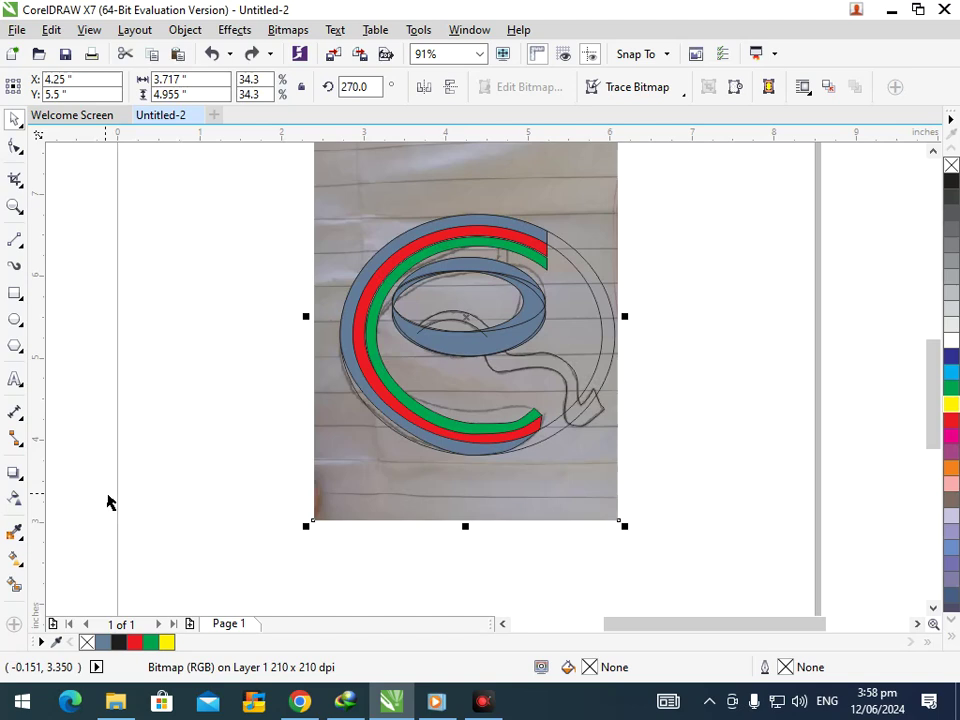
Step: Pull the inner corner of the green ring's upper end back to the sketched end lines and smooth the edge leading to it
left_click(655, 487)
key("z")
left_click_drag(495, 210, 626, 324)
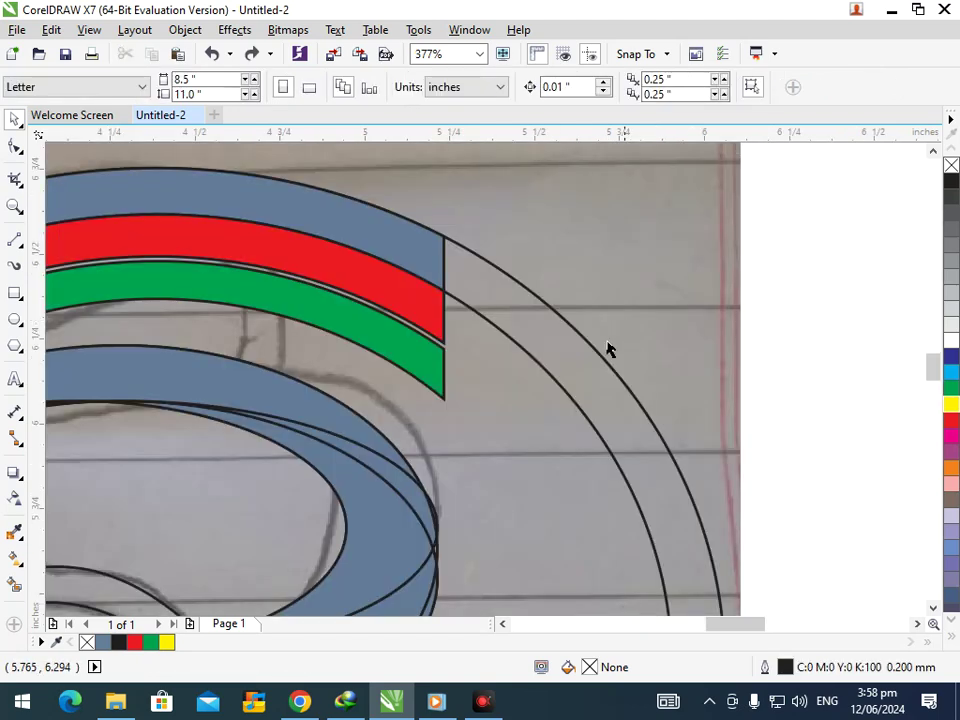
left_click(20, 152)
left_click(75, 144)
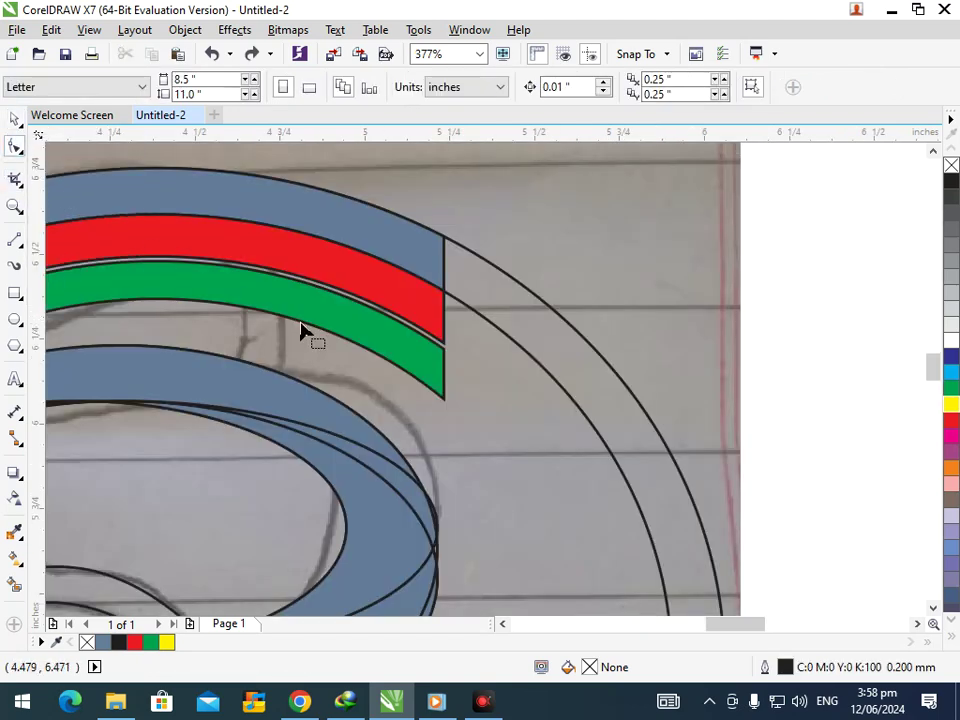
left_click(407, 368)
left_click_drag(448, 399, 370, 370)
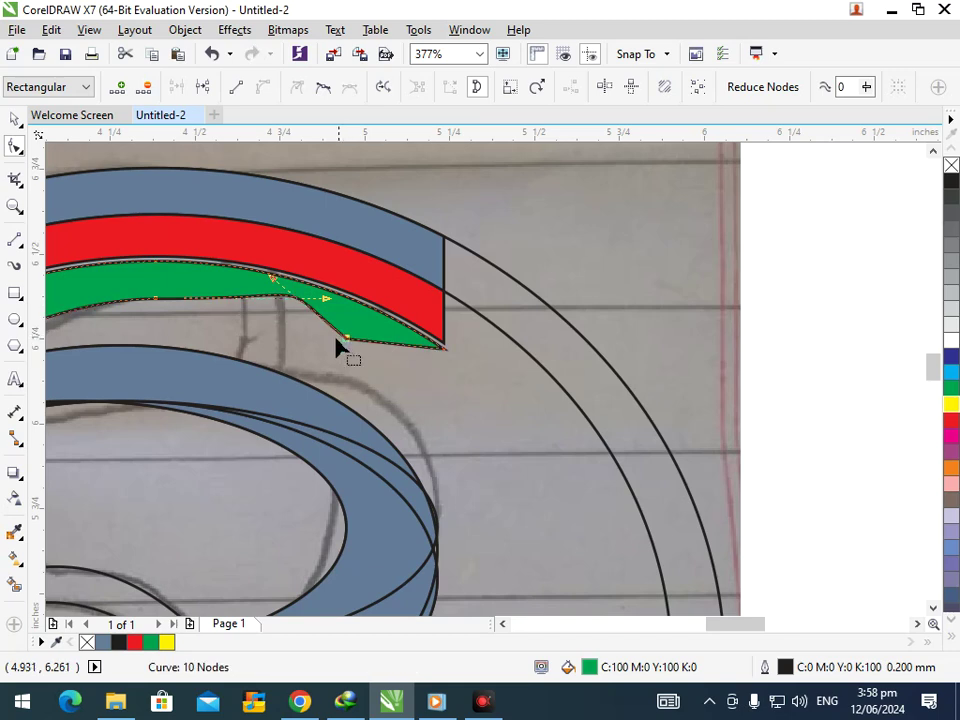
key("ctrl+z")
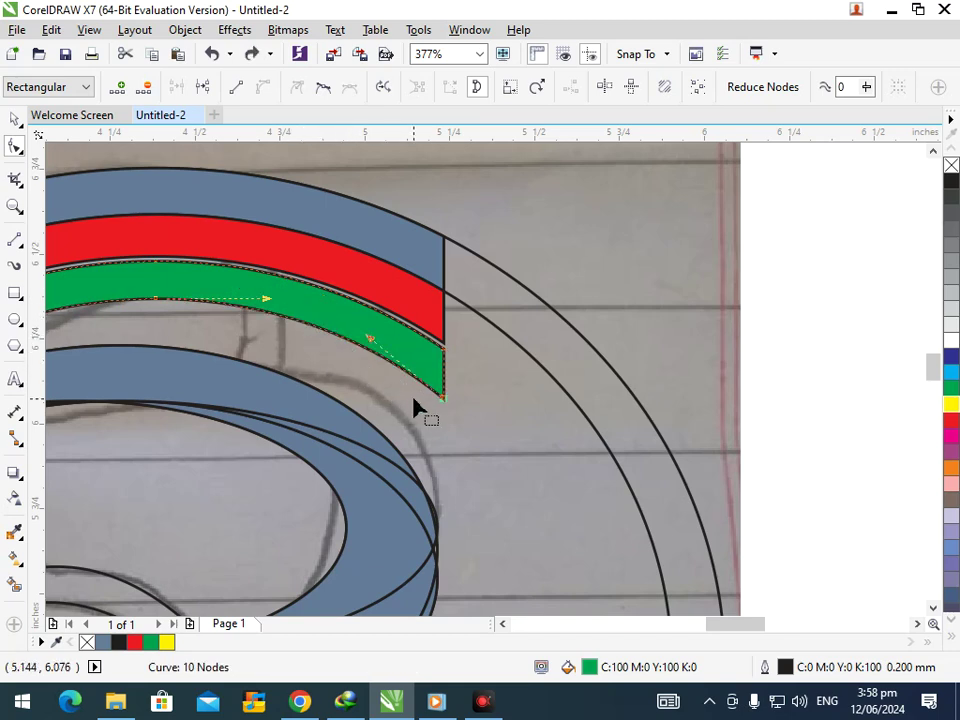
left_click_drag(441, 403, 251, 317)
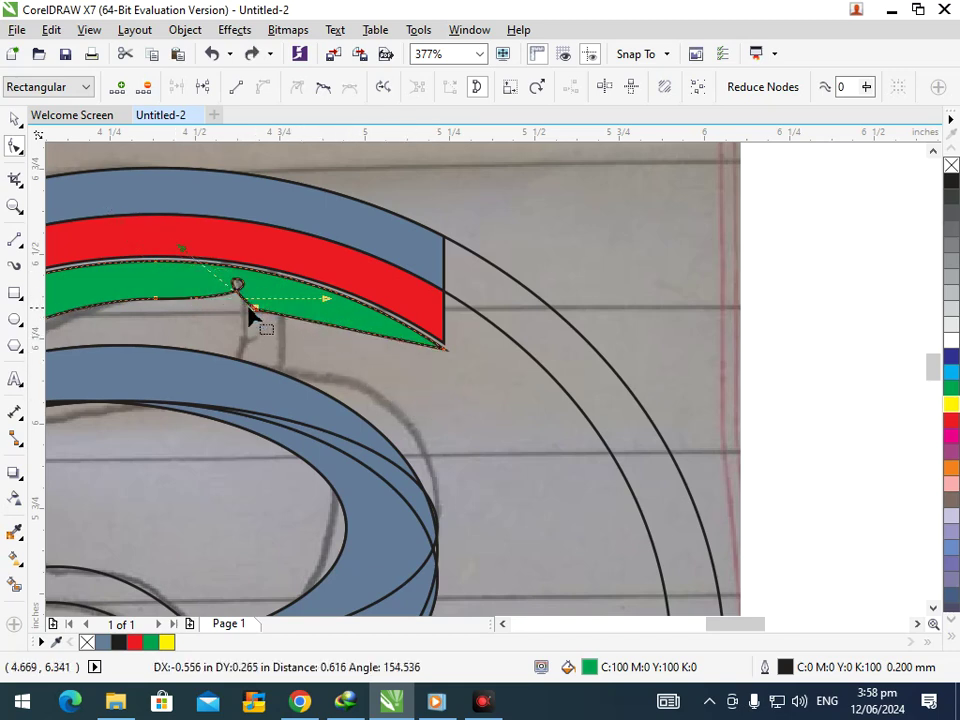
left_click_drag(195, 268, 200, 302)
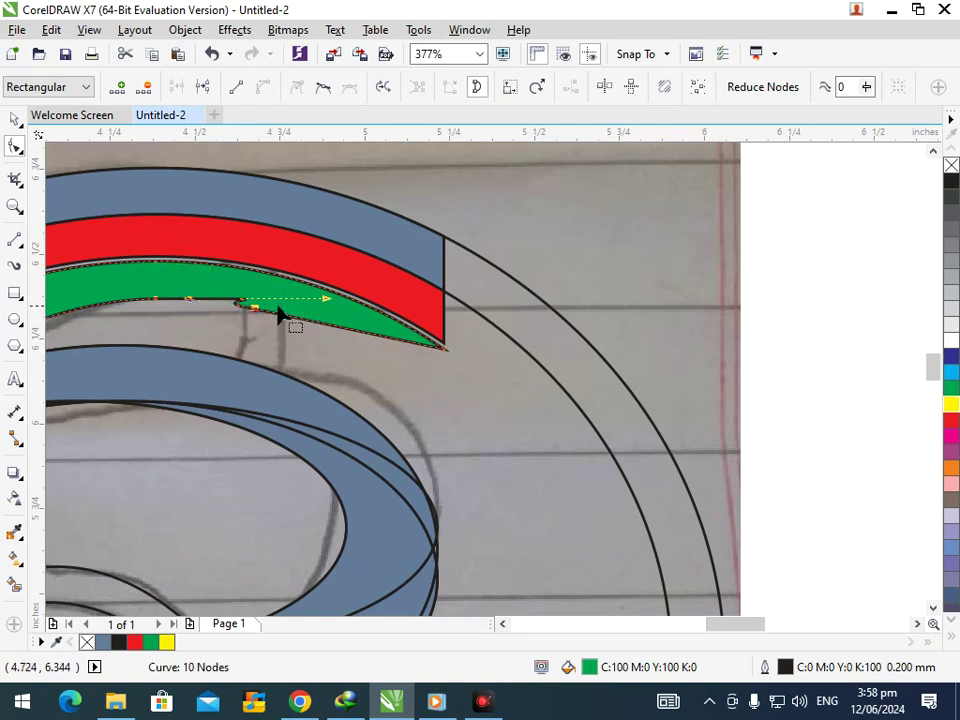
left_click_drag(326, 303, 149, 300)
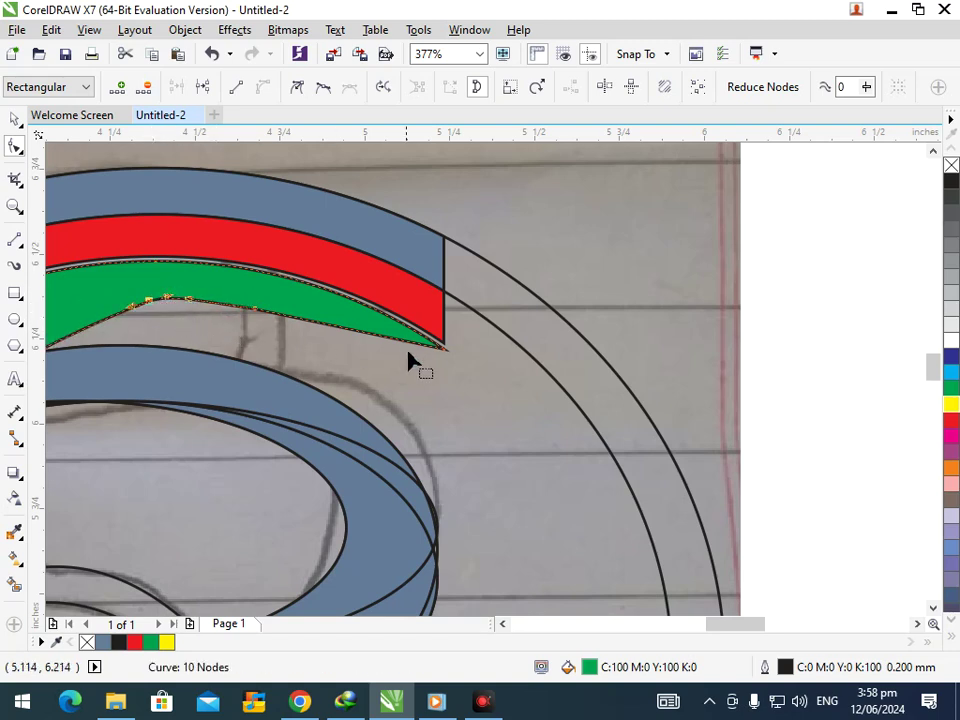
Step: Move the outer corner of the green ring's upper end back to the sketched end line and adjust its curve handle
left_click_drag(443, 350, 240, 297)
key("ctrl+z")
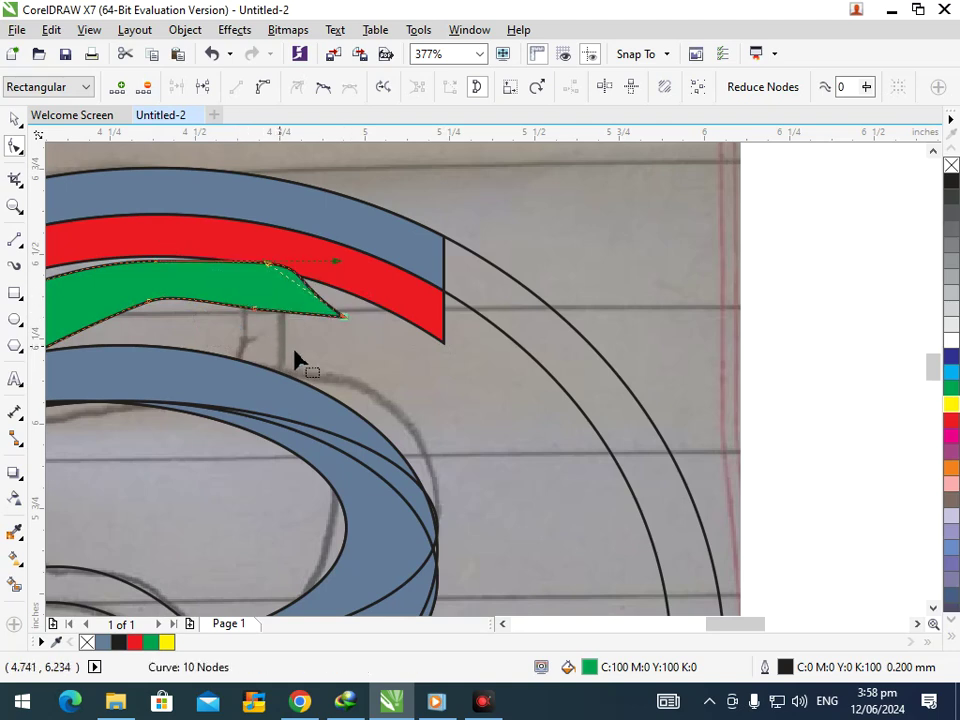
left_click_drag(343, 320, 285, 315)
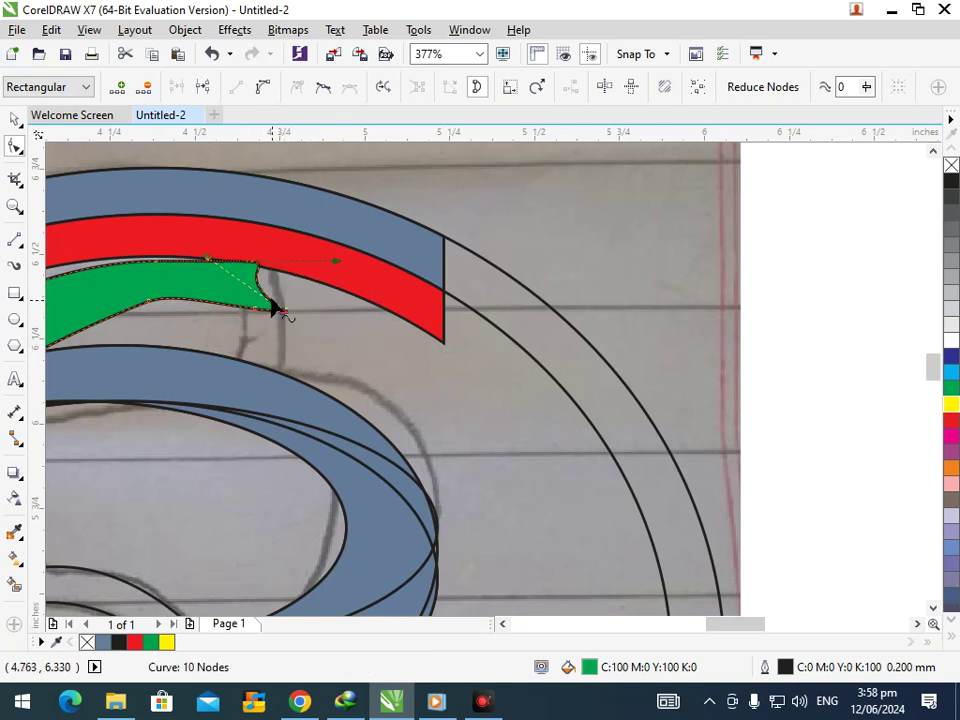
left_click_drag(205, 263, 253, 263)
Step: Shorten the red ring's upper end to line up with the green ring's end, deleting a surplus node
left_click(442, 354)
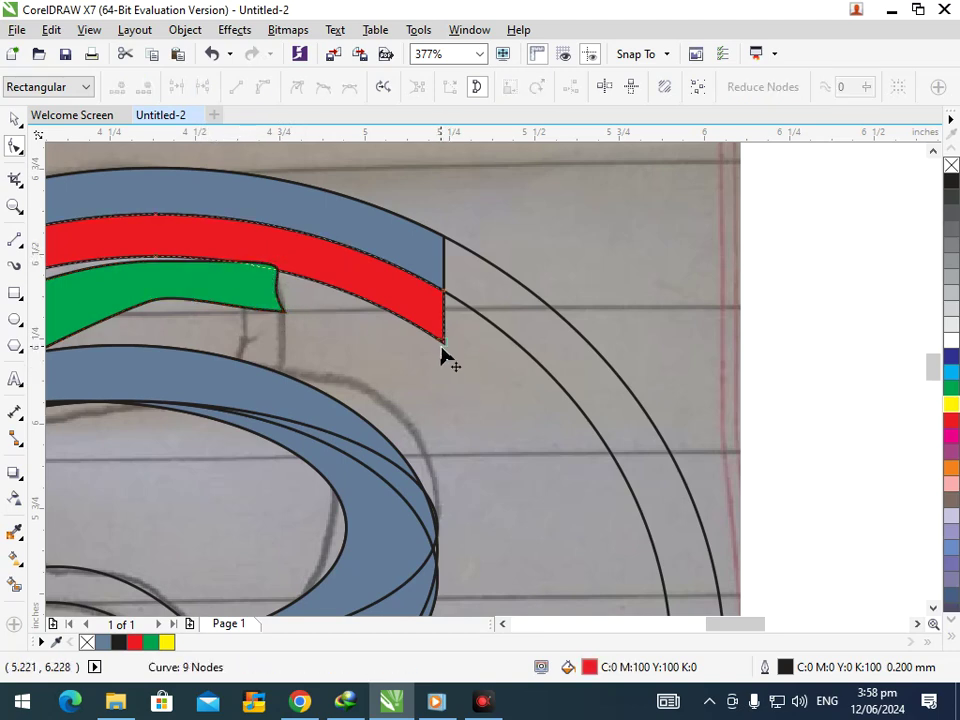
left_click_drag(438, 344, 258, 262)
left_click_drag(280, 213, 262, 222)
left_click_drag(315, 240, 180, 212)
key("Delete")
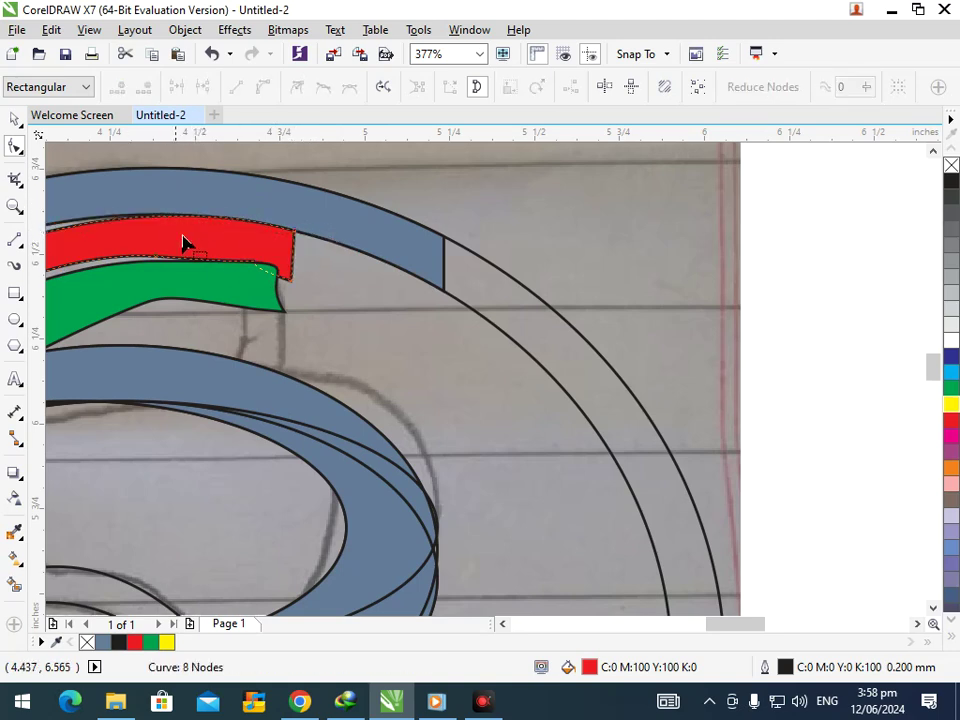
left_click_drag(294, 284, 273, 226)
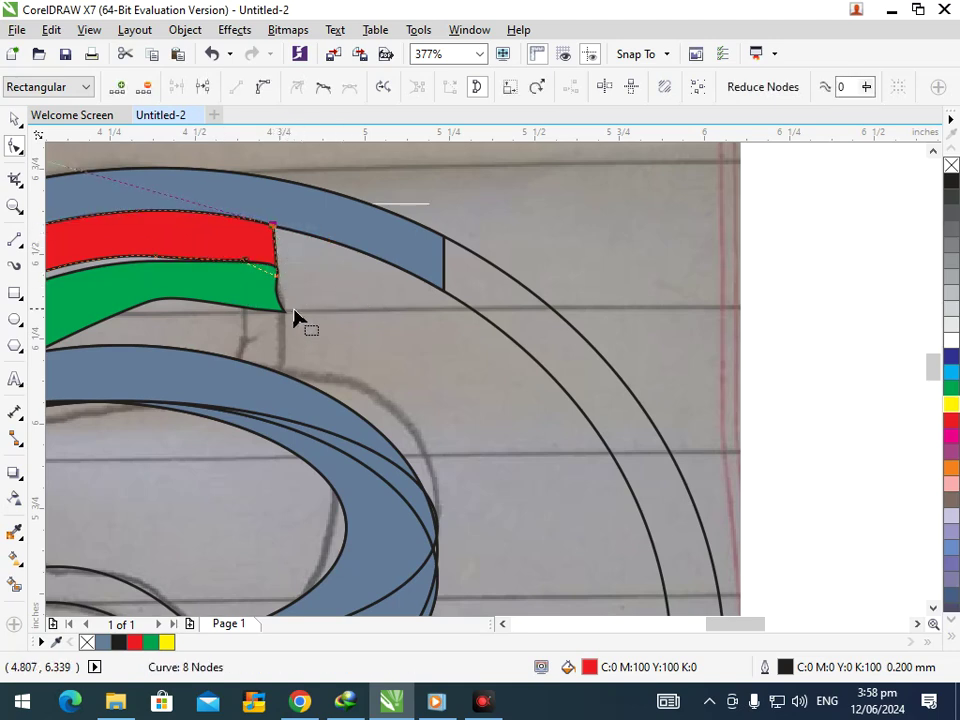
Step: Bend the end edge of the green ring's upper end outward toward the sketched end line
left_click(241, 259)
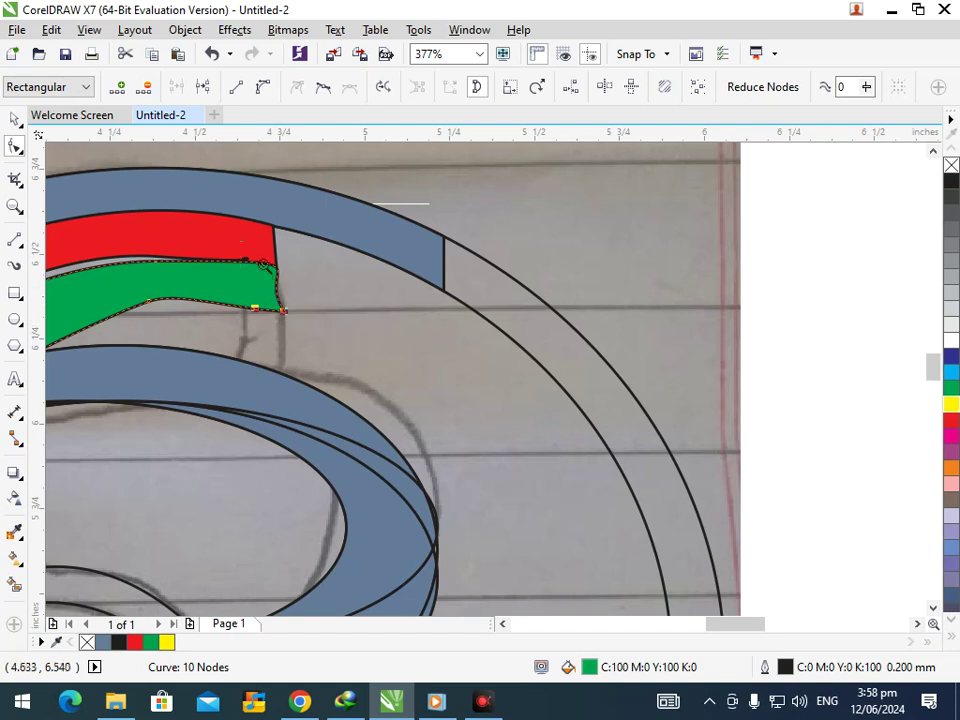
left_click_drag(241, 242, 319, 326)
left_click(460, 422)
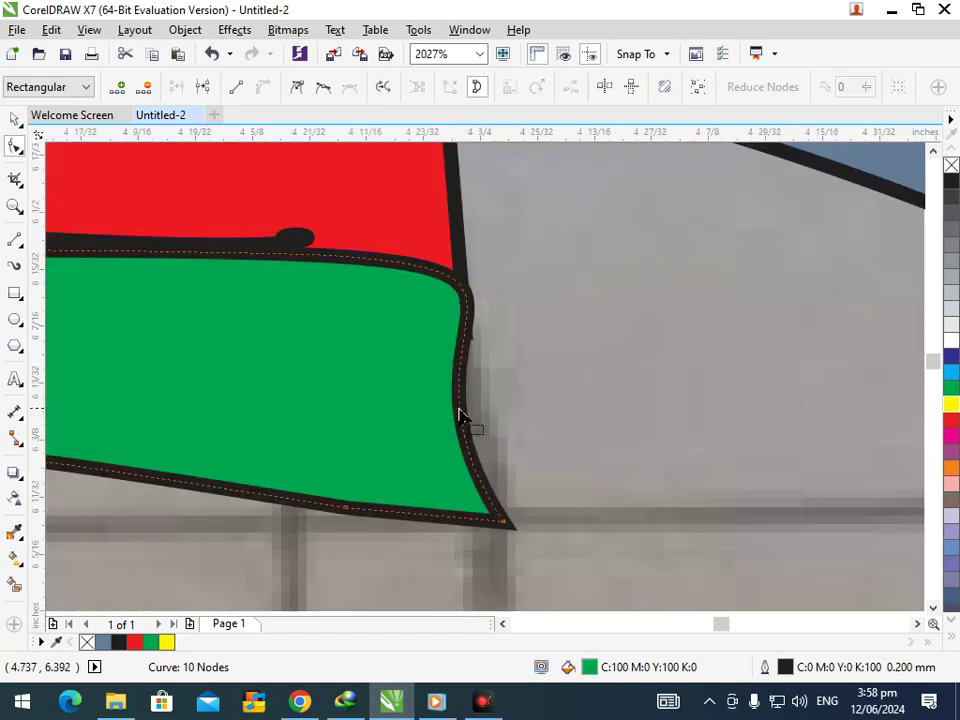
left_click(463, 414)
left_click_drag(460, 413, 471, 405)
Step: Adjust the curve handles of the green ring's upper end so its outer corner and end edge fit the red ring and sketch
left_click(501, 522)
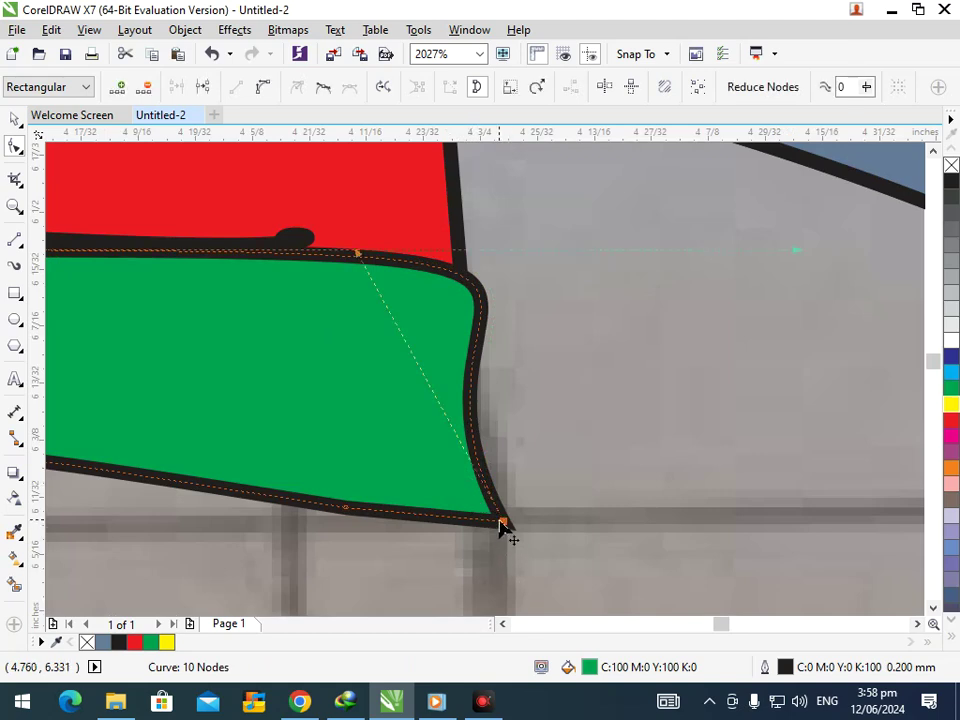
key("Delete")
key("ctrl+z")
left_click_drag(505, 529, 466, 257)
left_click_drag(803, 262, 548, 255)
scroll(446, 431, "down", 5)
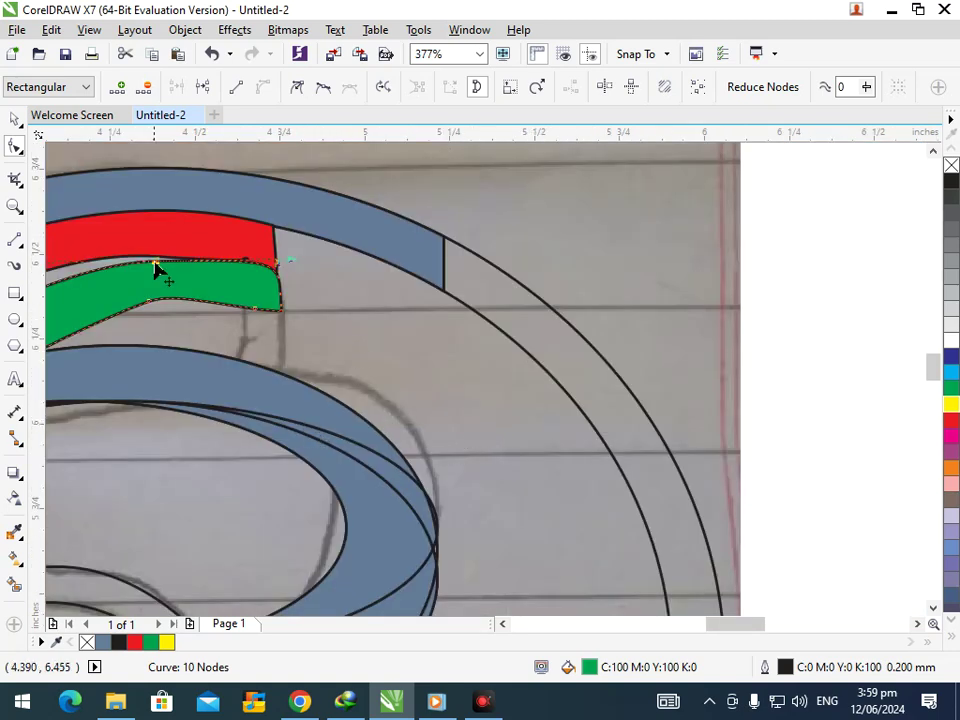
Step: Delete the surplus node on the lower edge of the green ring's upper end
scroll(101, 270, "up", 5)
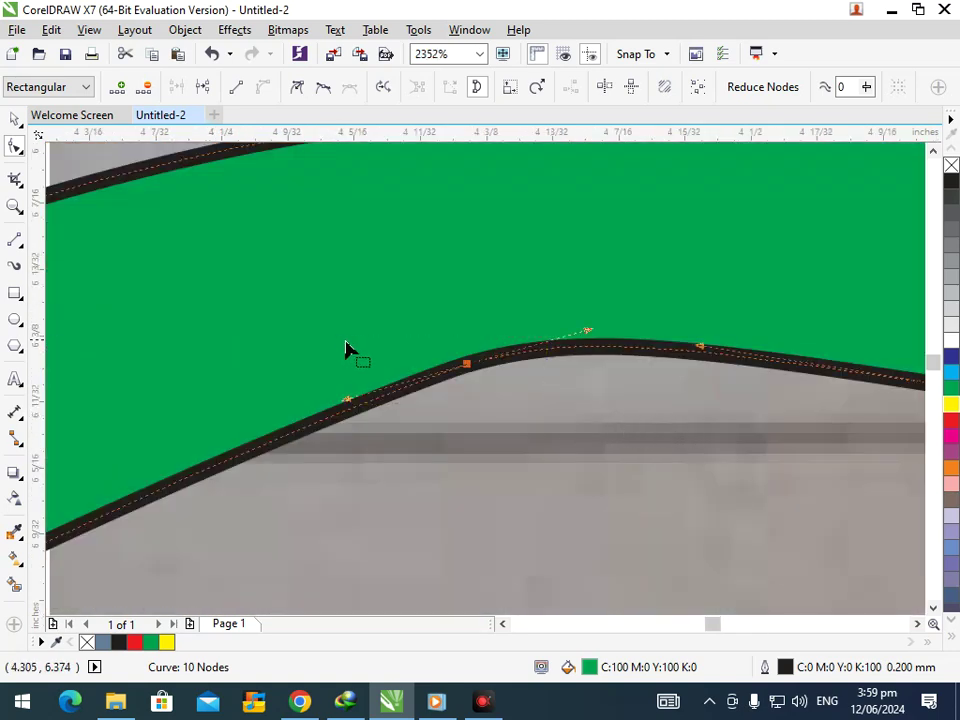
key("Delete")
scroll(451, 418, "down", 5)
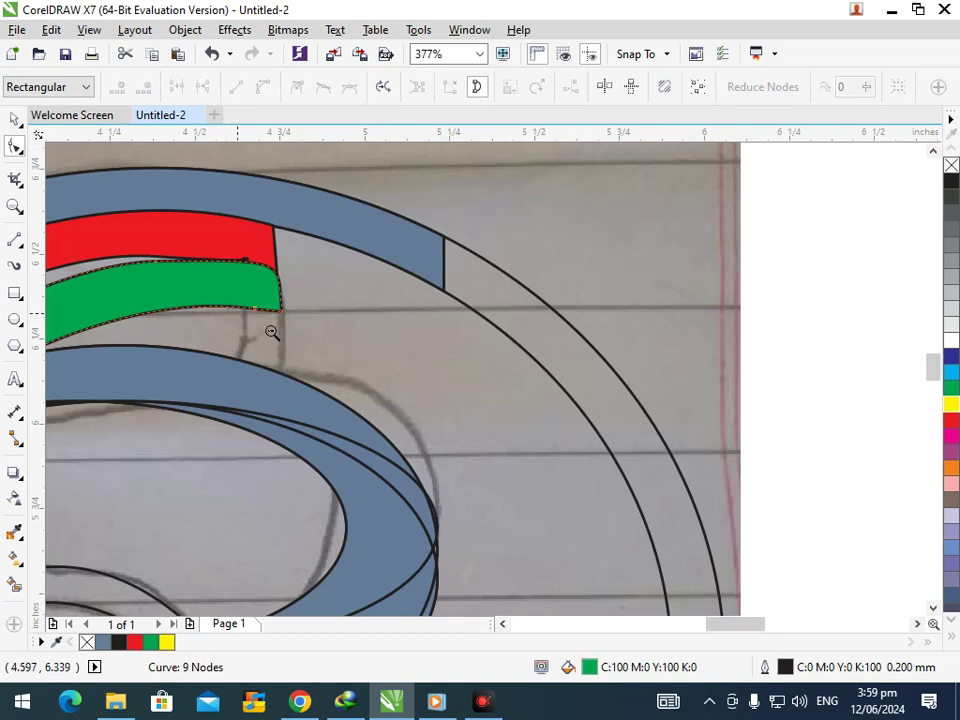
Step: Pull the green ring's inner edge away from the blue-grey ellipse with an added node, and delete that node to smooth the curve
scroll(272, 332, "down", 3)
scroll(478, 227, "up", 4)
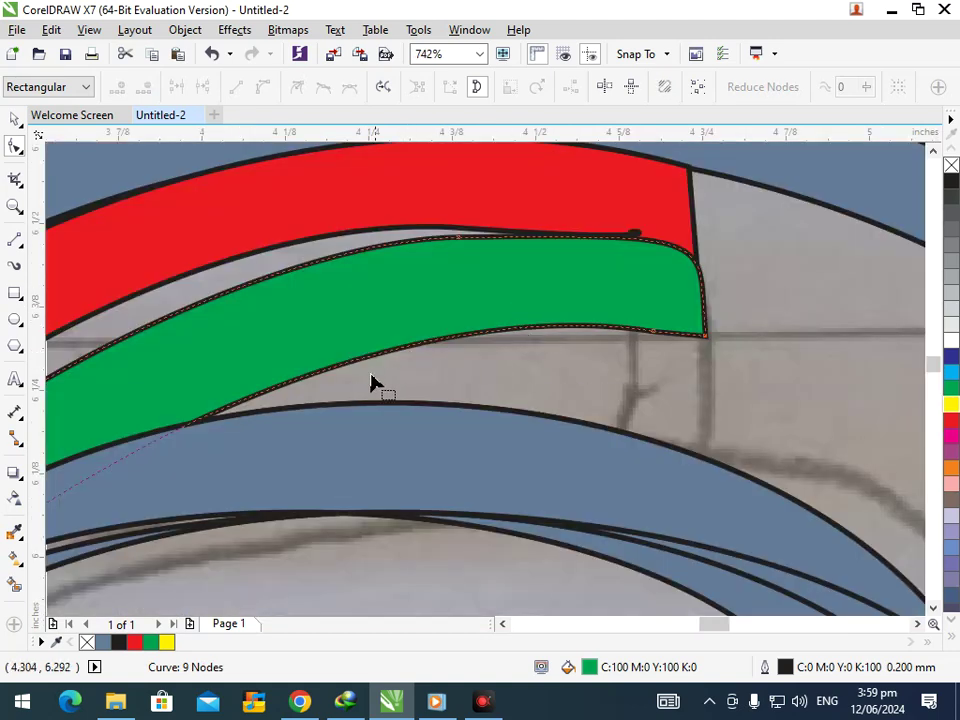
double_click(326, 396)
left_click_drag(328, 391, 484, 325)
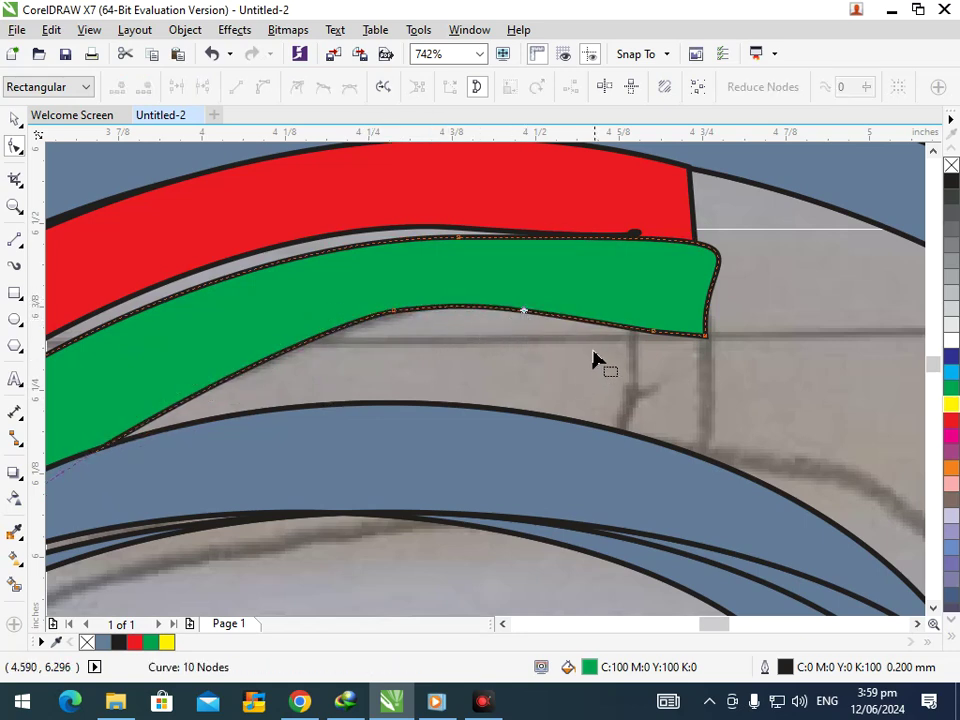
scroll(597, 420, "down", 5)
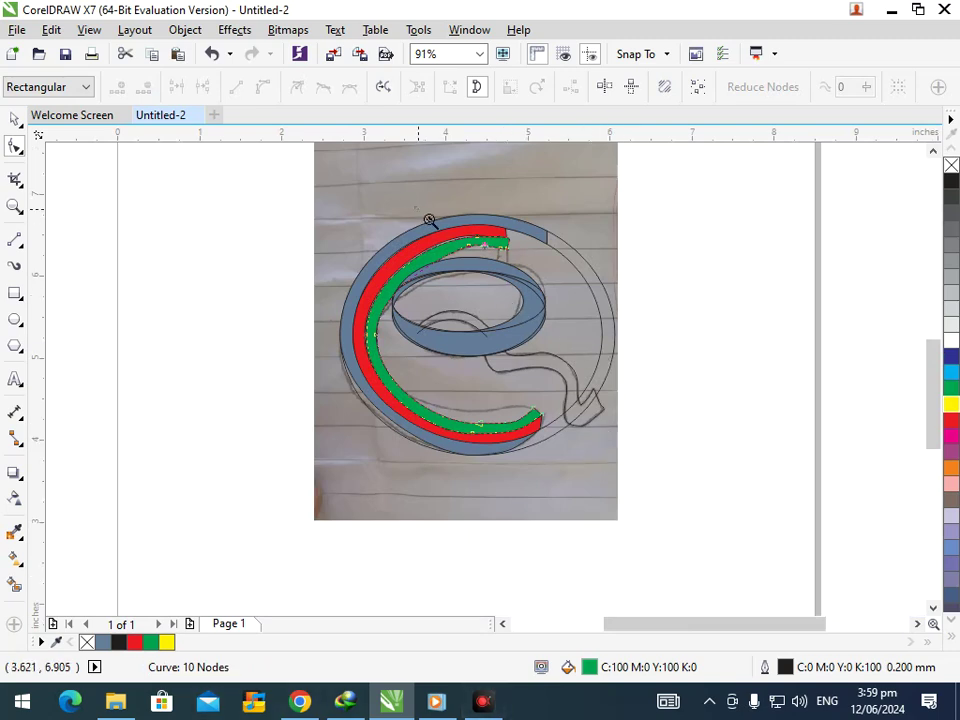
left_click_drag(415, 205, 522, 268)
left_click_drag(250, 562, 320, 525)
right_click(396, 474)
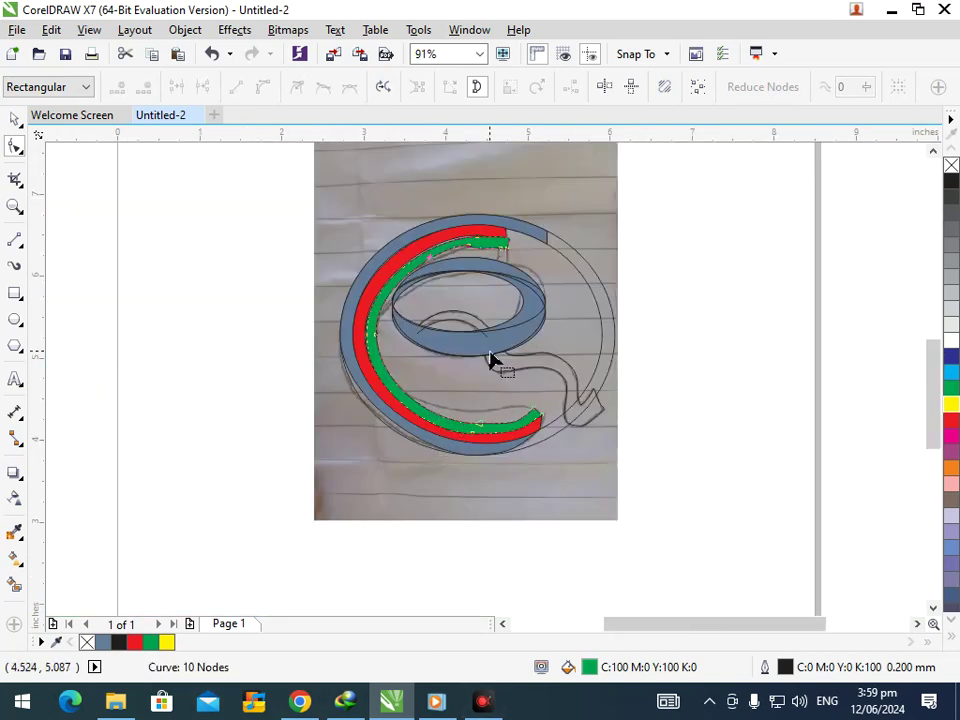
key("F2")
left_click_drag(394, 206, 505, 264)
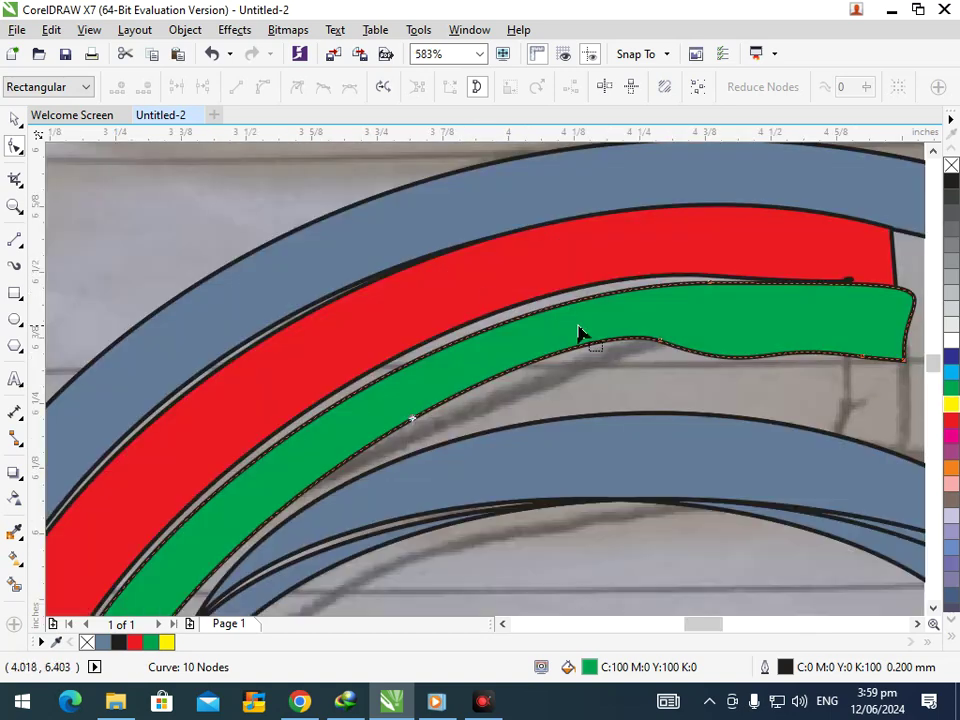
left_click(660, 345)
key("Delete")
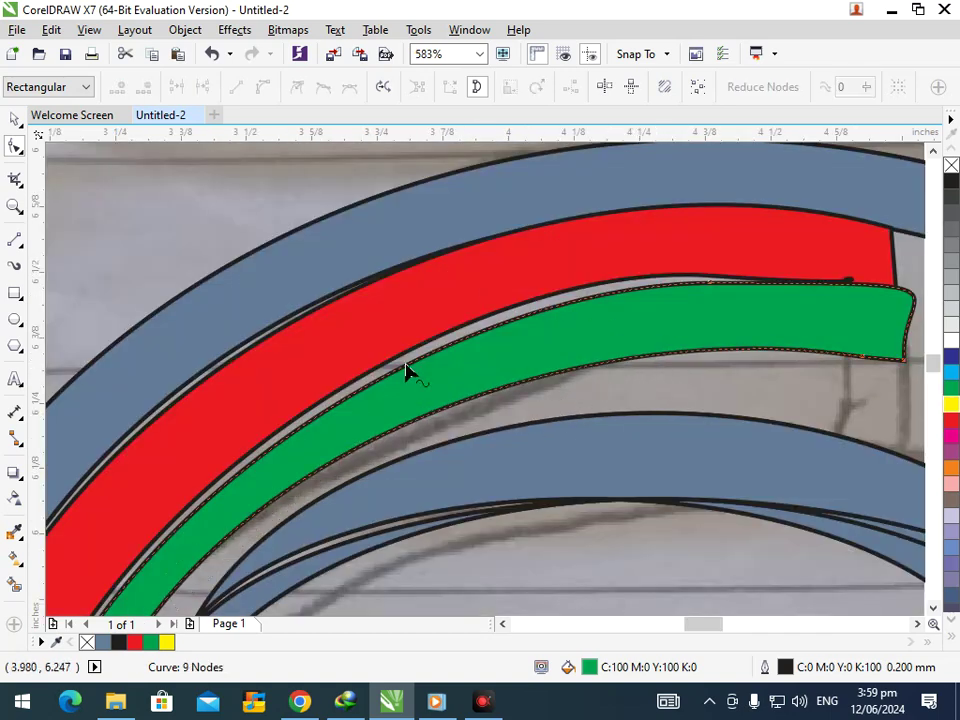
Step: Move both corners of the outer blue-grey ring's upper end back to line up with the red ring's end
key("F3")
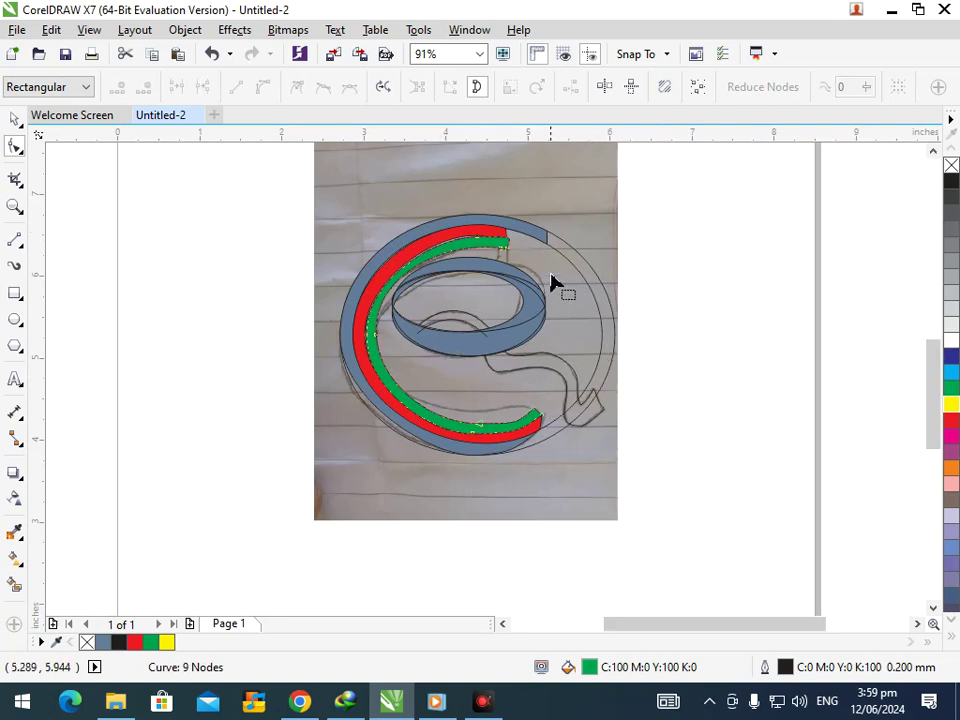
scroll(576, 300, "up", 5)
left_click(613, 384)
left_click_drag(613, 384, 362, 278)
left_click_drag(608, 298, 331, 207)
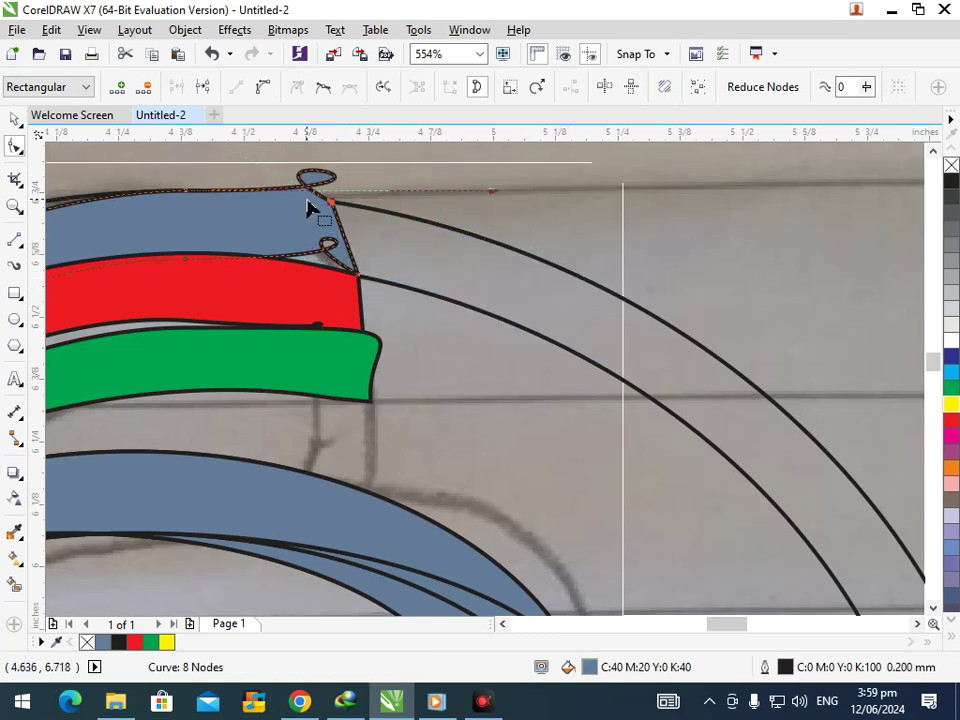
scroll(366, 265, "down", 5)
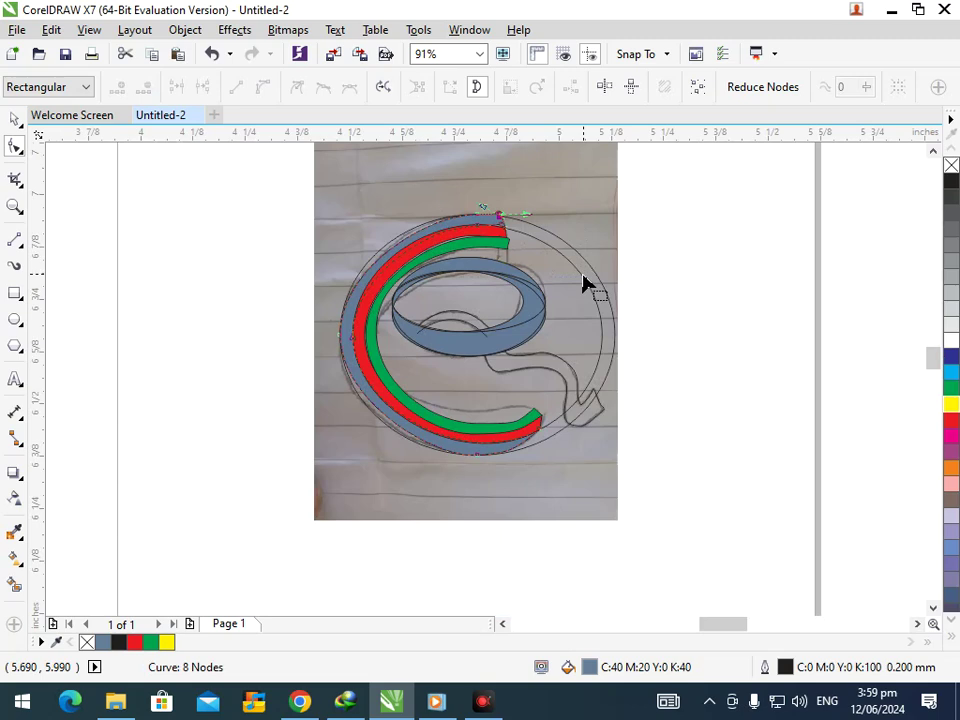
Step: Flatten the looped outer edge at the blue-grey ring's upper end and shift its outer corner slightly outward
scroll(443, 327, "up", 5)
left_click_drag(320, 260, 420, 306)
mouse_move(544, 303)
left_mouse_down()
mouse_move(338, 303)
mouse_move(510, 311)
mouse_move(525, 303)
left_mouse_up()
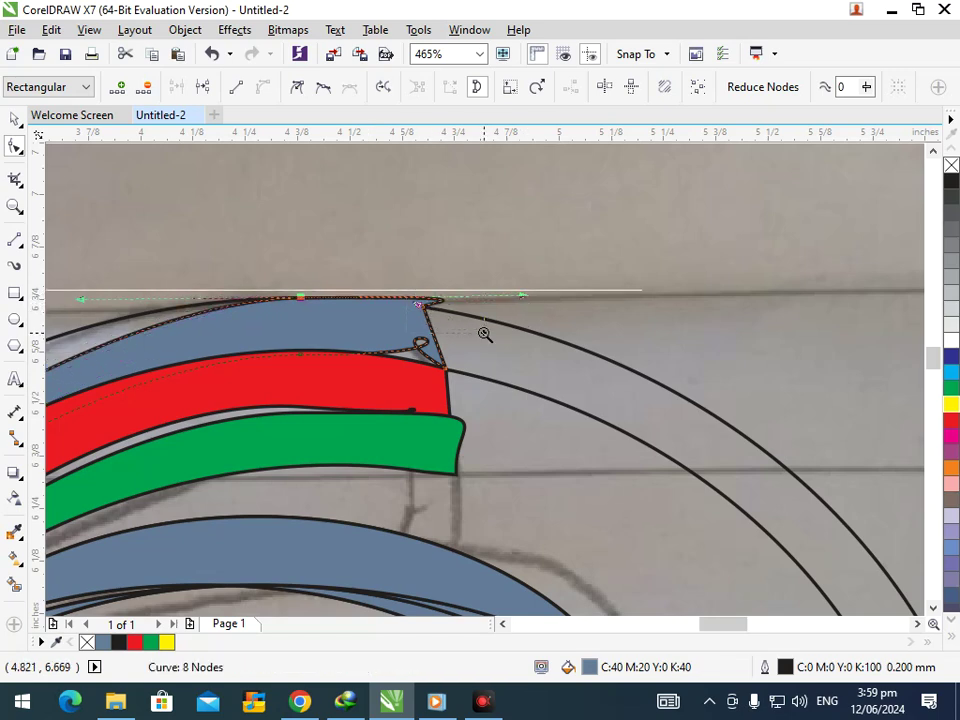
scroll(438, 317, "up", 5)
left_click_drag(242, 308, 340, 324)
scroll(440, 350, "down", 5)
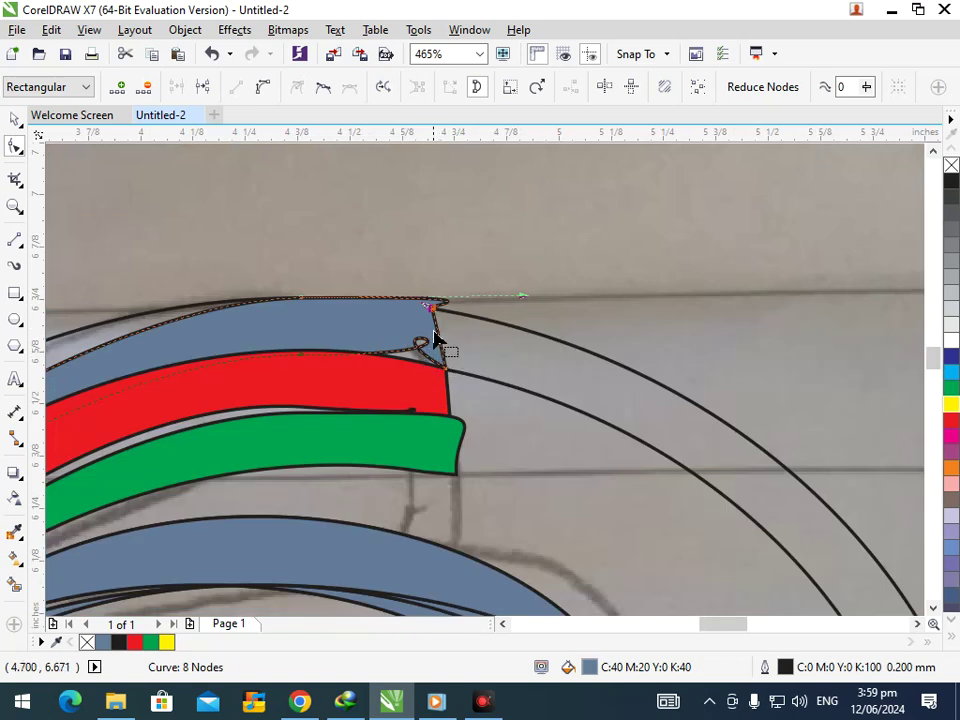
Step: Adjust the curve handles on the inner edge of the blue-grey ring's upper end to remove the loop along the red ring
scroll(470, 390, "up", 3)
left_click_drag(489, 461, 468, 527)
left_click_drag(581, 582, 651, 568)
left_click_drag(255, 443, 190, 391)
scroll(115, 494, "down", 1)
left_click_drag(652, 502, 520, 477)
left_click_drag(456, 466, 442, 475)
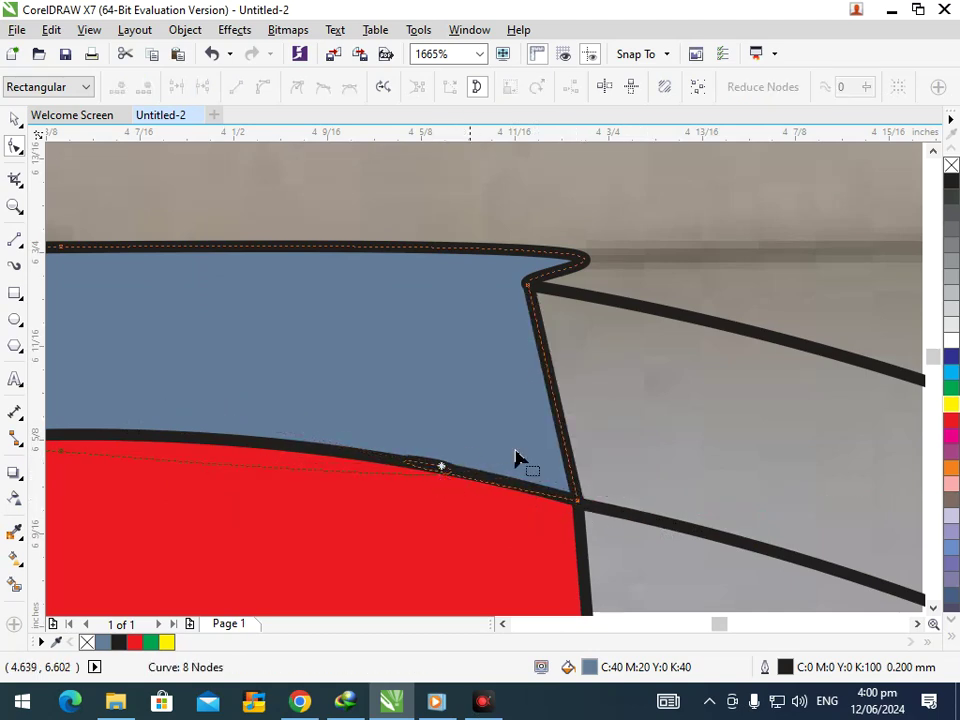
Step: Pull in the outer edge's overhang at the upper corner of the blue-grey ring's end
left_click(533, 284)
left_click_drag(563, 259, 538, 252)
scroll(540, 272, "down", 3)
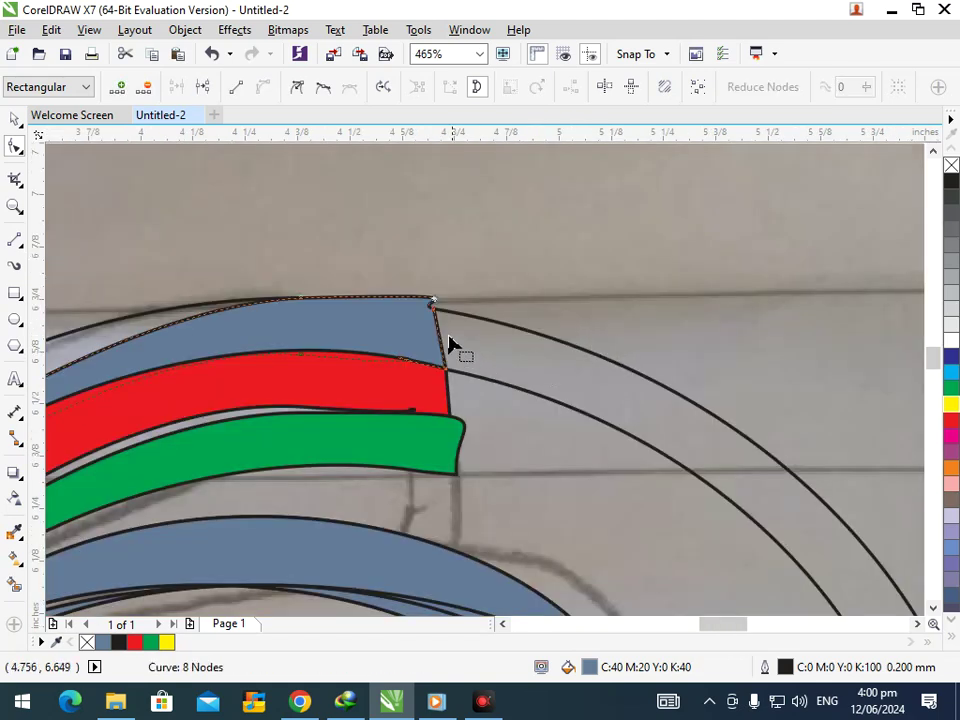
Step: Try to reshape the small notch at the outer corner of the blue-grey ring's upper end, and undo the change
left_click_drag(472, 326, 472, 327)
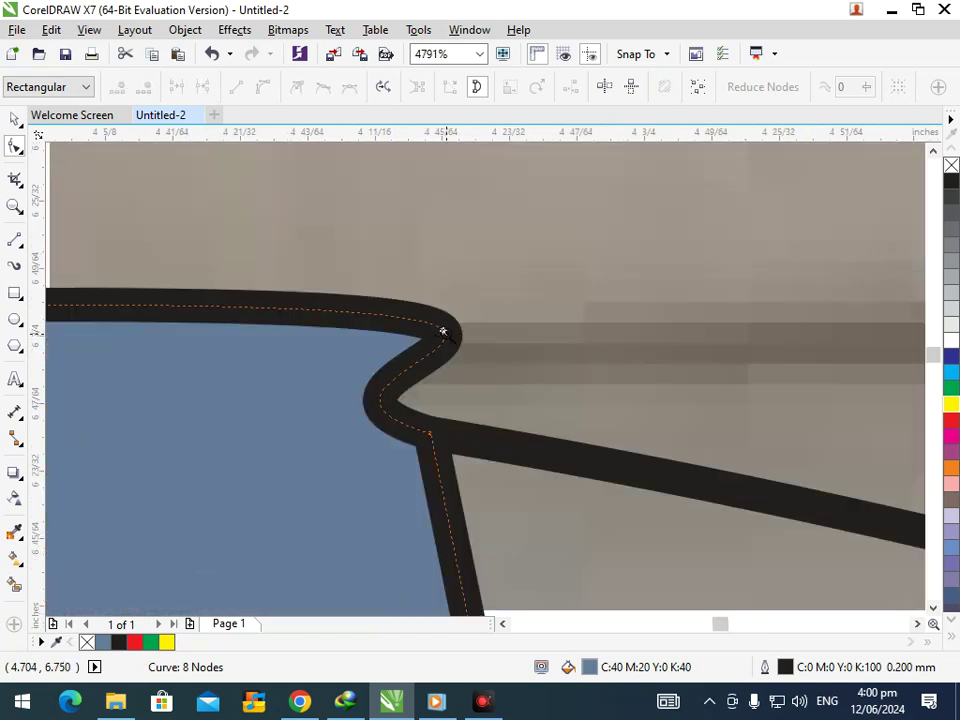
left_click(443, 331)
scroll(443, 331, "up", 1)
key("F3")
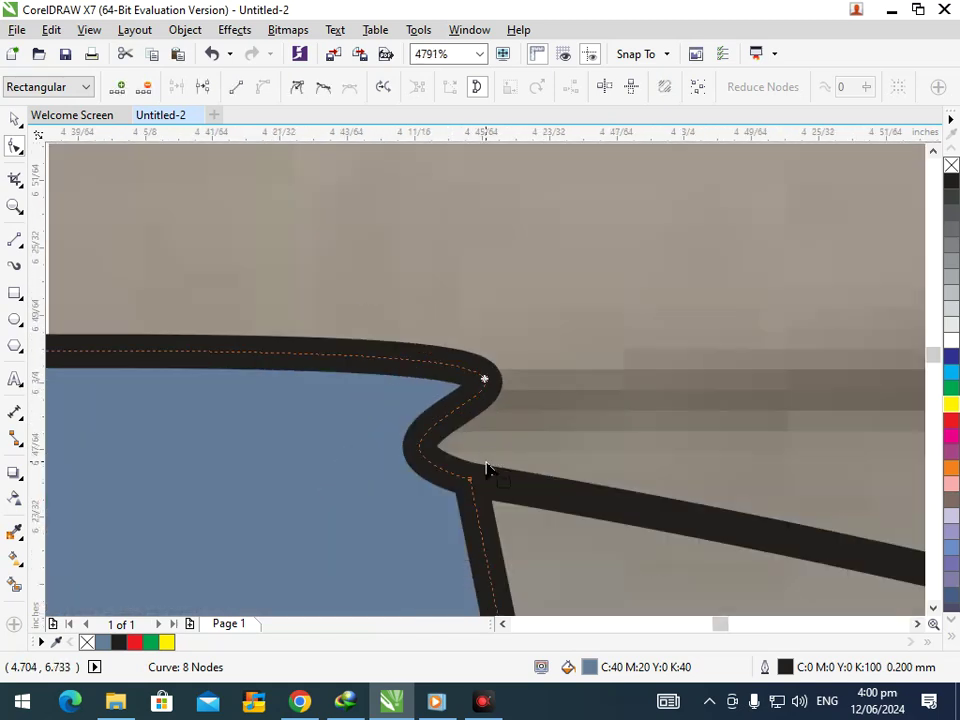
left_click(471, 484)
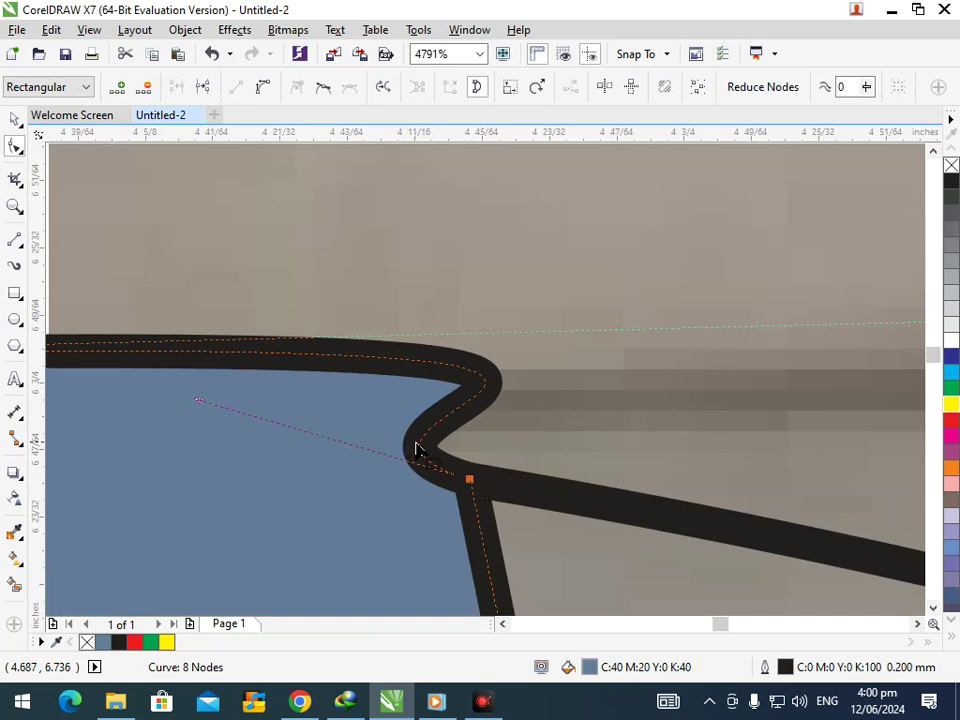
mouse_move(422, 444)
left_mouse_down()
mouse_move(463, 454)
mouse_move(434, 452)
left_mouse_up()
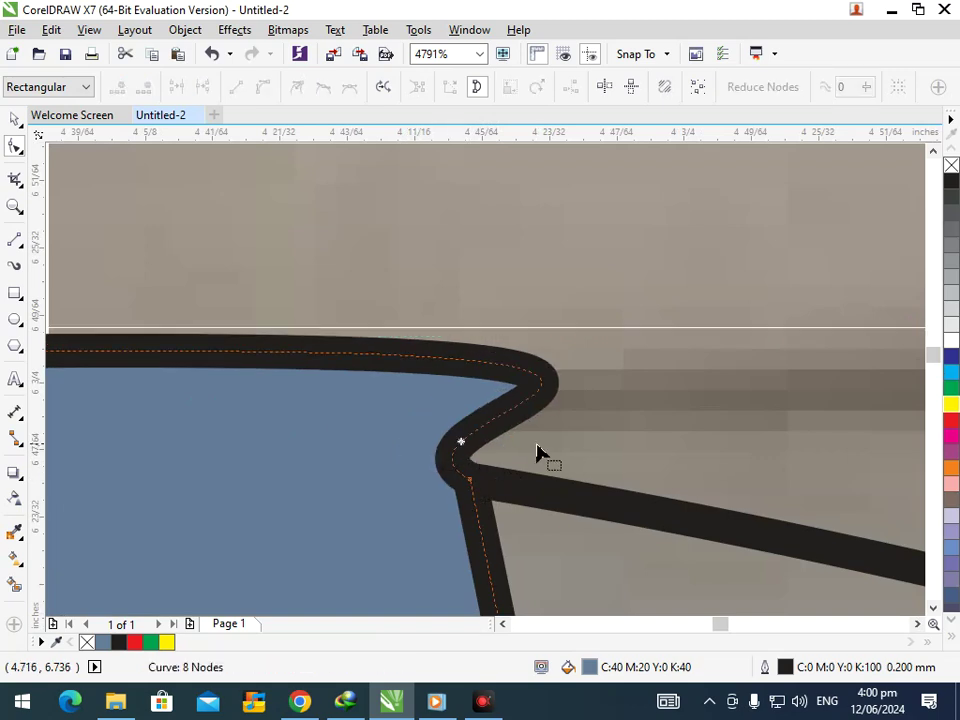
key("ctrl+z")
left_click(485, 386)
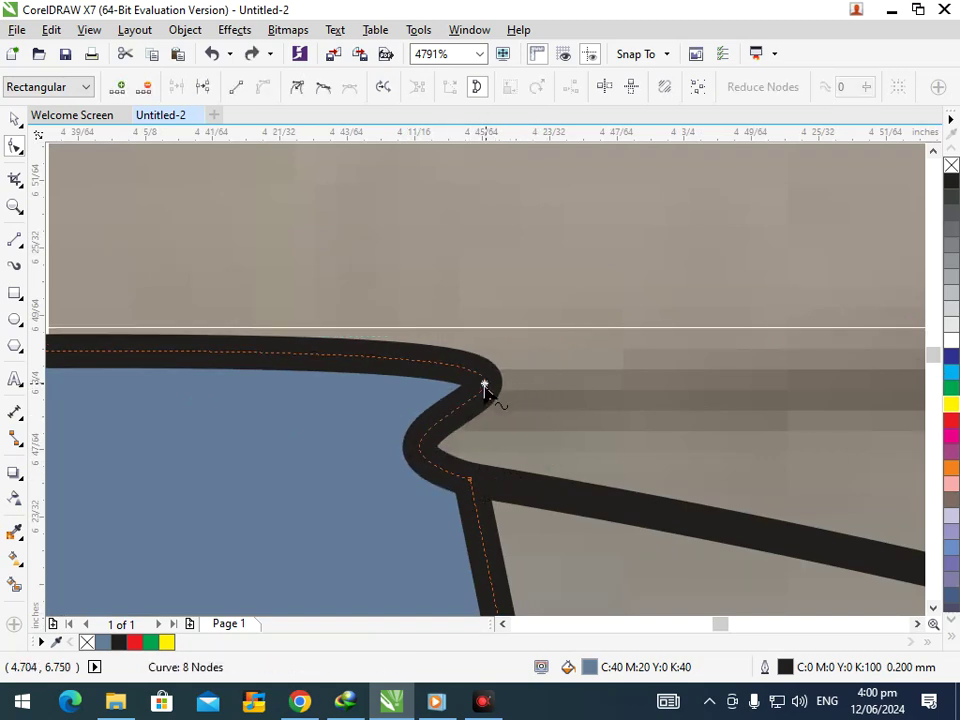
left_click_drag(469, 486, 389, 384)
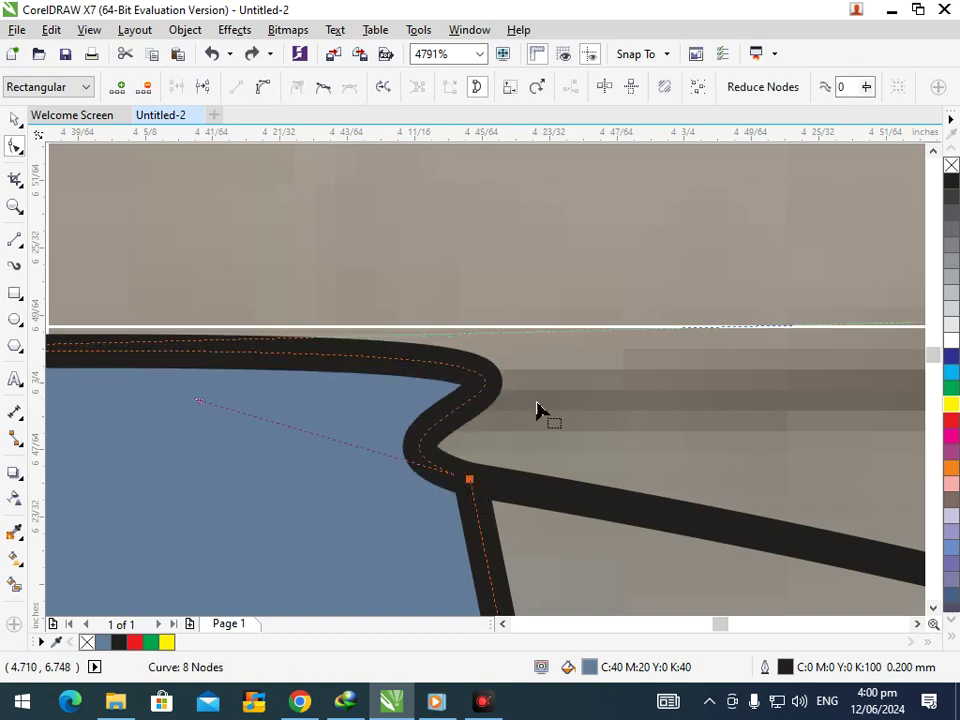
Step: Smart-fill the wavy ribbon with its pointed tip and the small arc inside the ellipse in blue-grey with a 0.2 mm outline
key("F3")
key("F3")
key("F3")
key("F3")
key("F3")
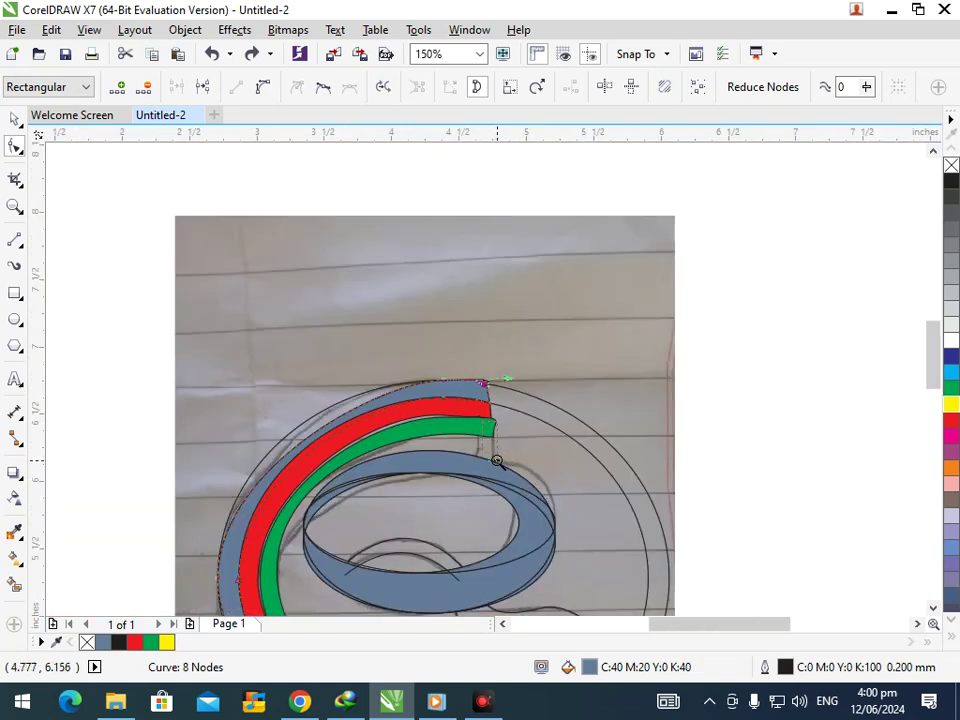
key("F3")
left_click(15, 585)
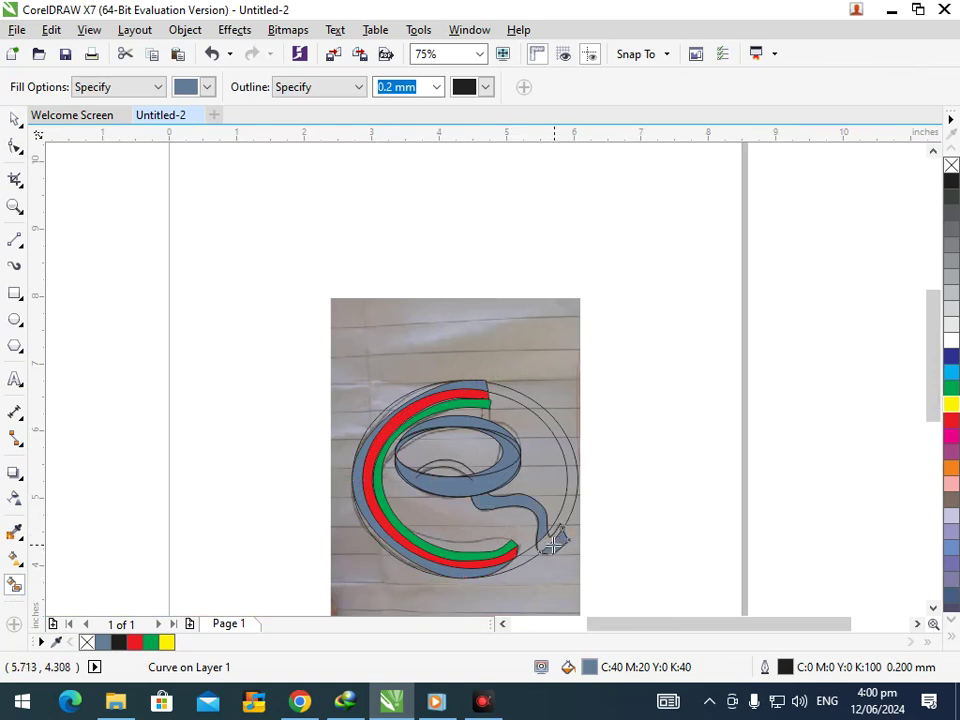
left_click(463, 477)
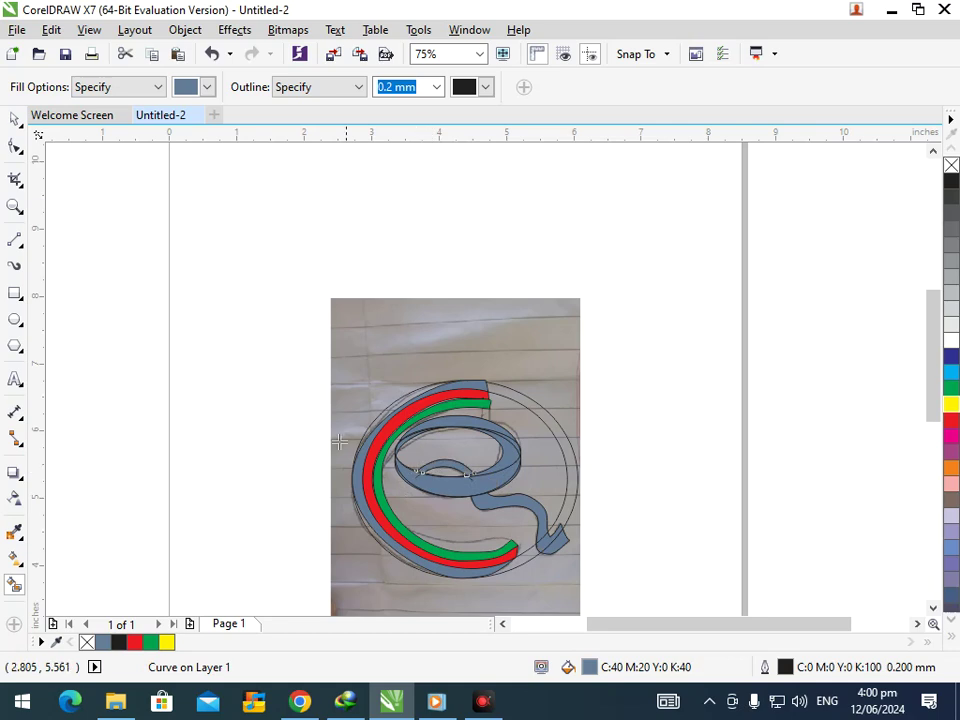
Step: Delete the leftover large construction ellipses and the sketch photo behind the logo
left_click(14, 120)
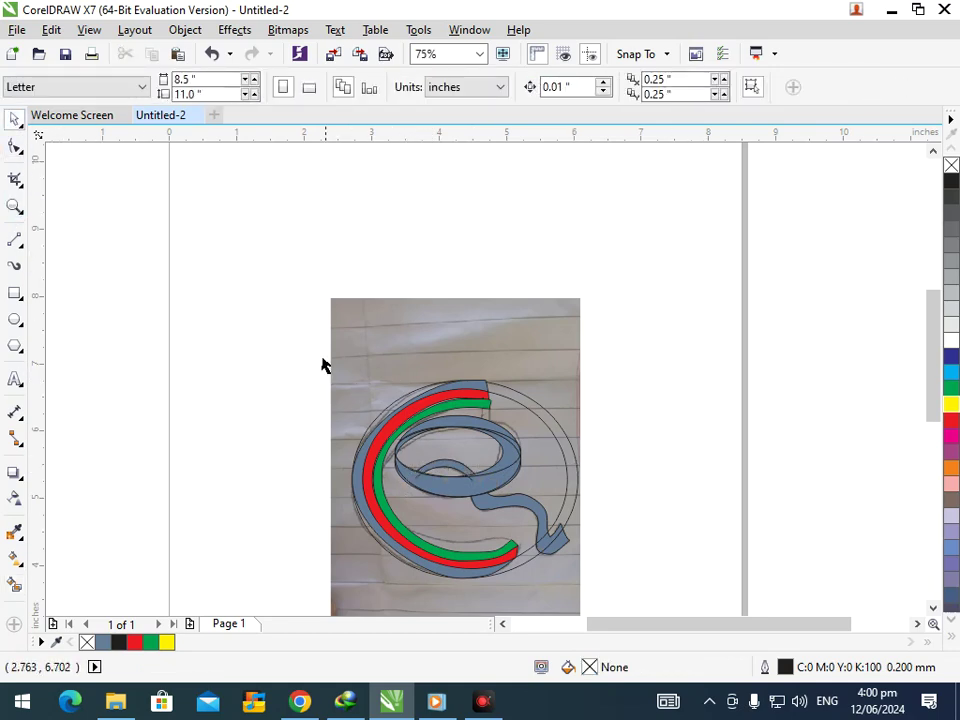
scroll(600, 523, "up", 3)
scroll(510, 394, "down", 3)
left_click_drag(567, 487, 654, 416)
key("Delete")
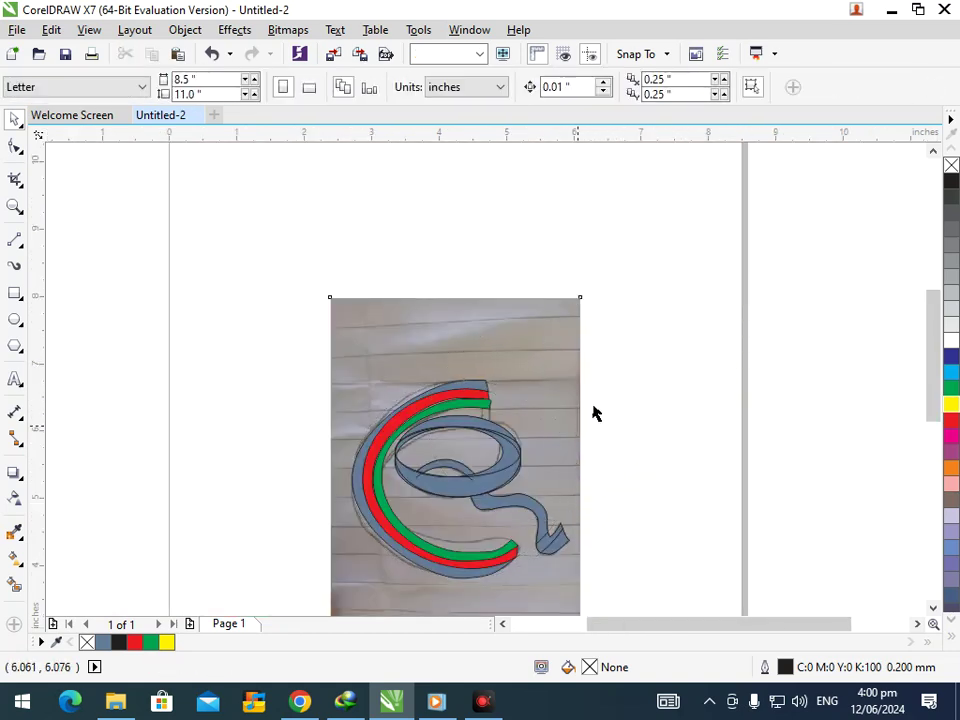
left_click(579, 433)
key("Delete")
left_click(624, 410)
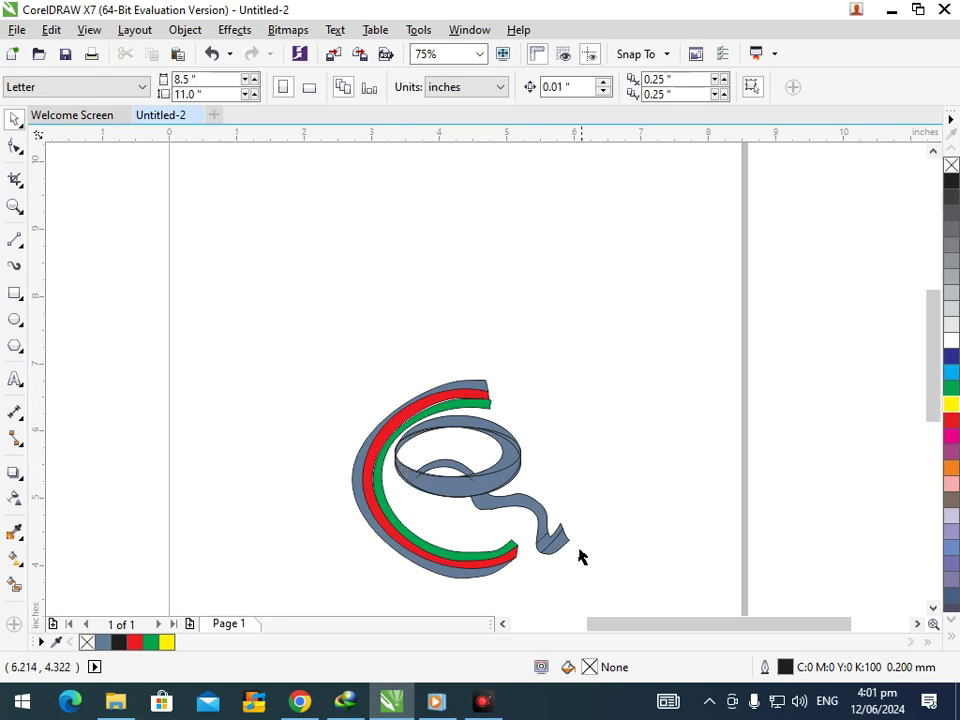
scroll(640, 580, "up", 3)
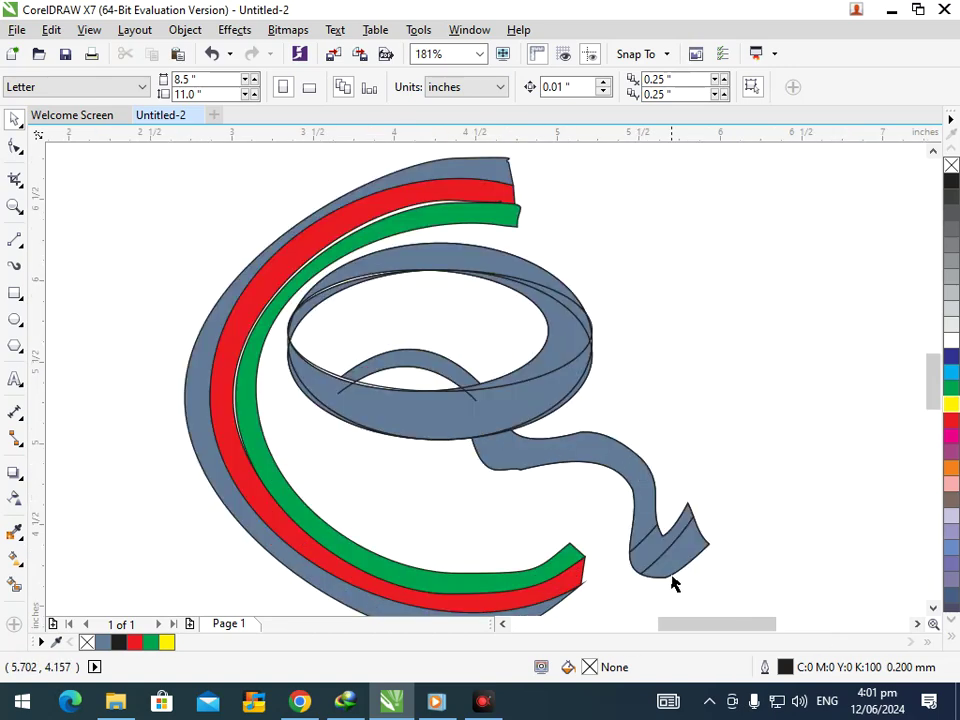
left_click(673, 565)
left_click(633, 503, "shift")
left_click(635, 498, "shift")
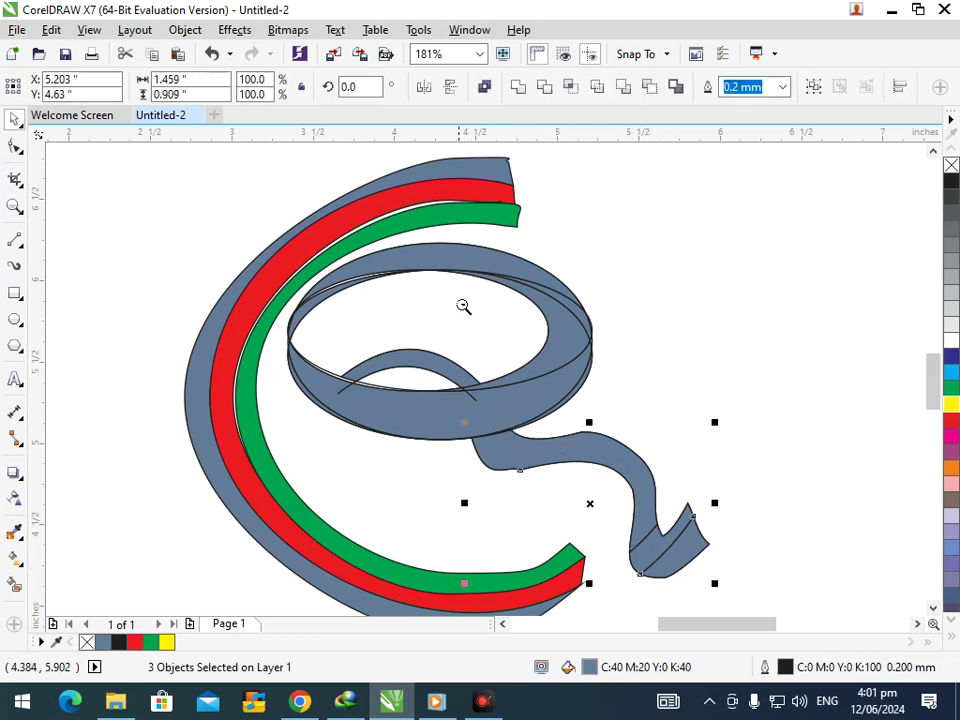
Step: Select the outer blue-grey, red and green rings and enlarge them together about their centre to 2.87 by 3.432 inches
scroll(457, 296, "down", 3)
left_click(414, 343)
scroll(468, 380, "up", 4)
left_click(527, 512)
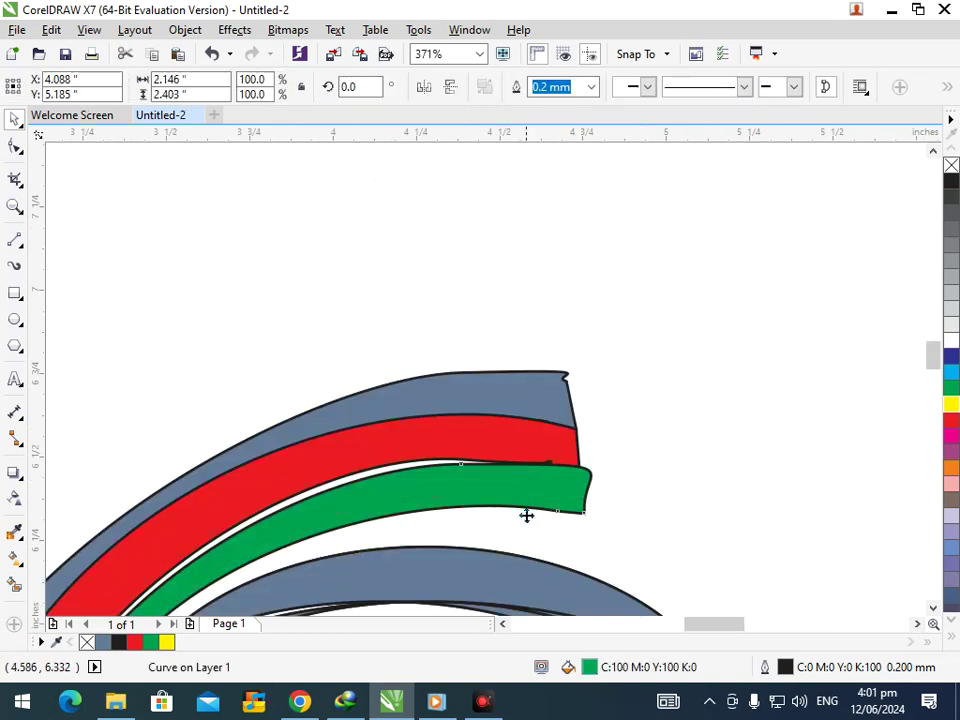
left_click(512, 429, "shift")
left_click(512, 395, "shift")
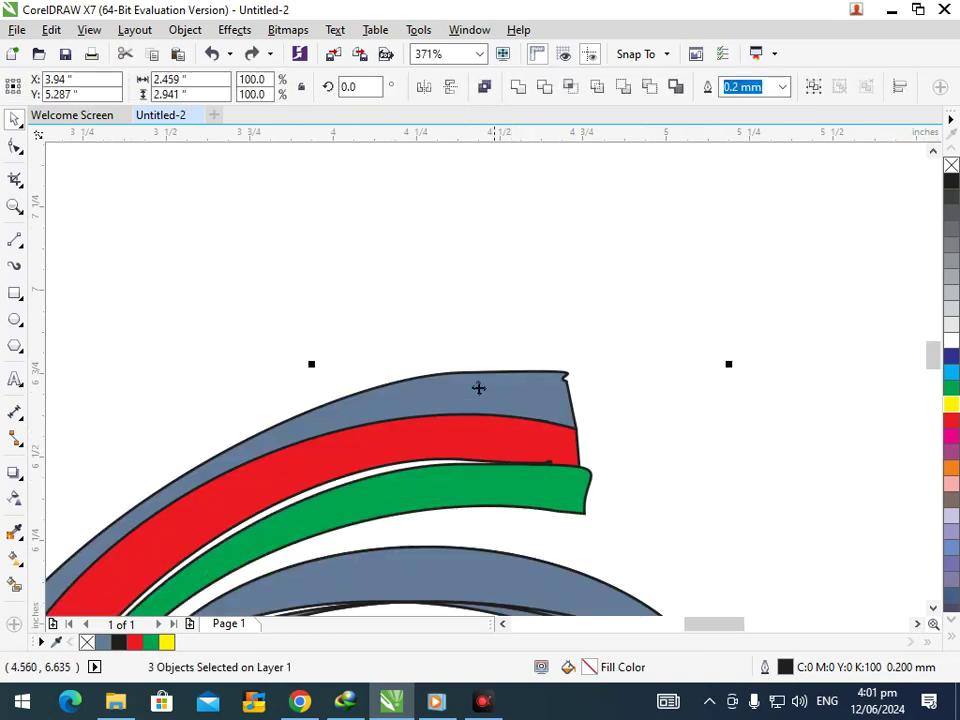
scroll(506, 401, "down", 3)
left_click_drag(351, 584, 331, 596)
left_click_drag(420, 566, 206, 426)
key("ctrl+z")
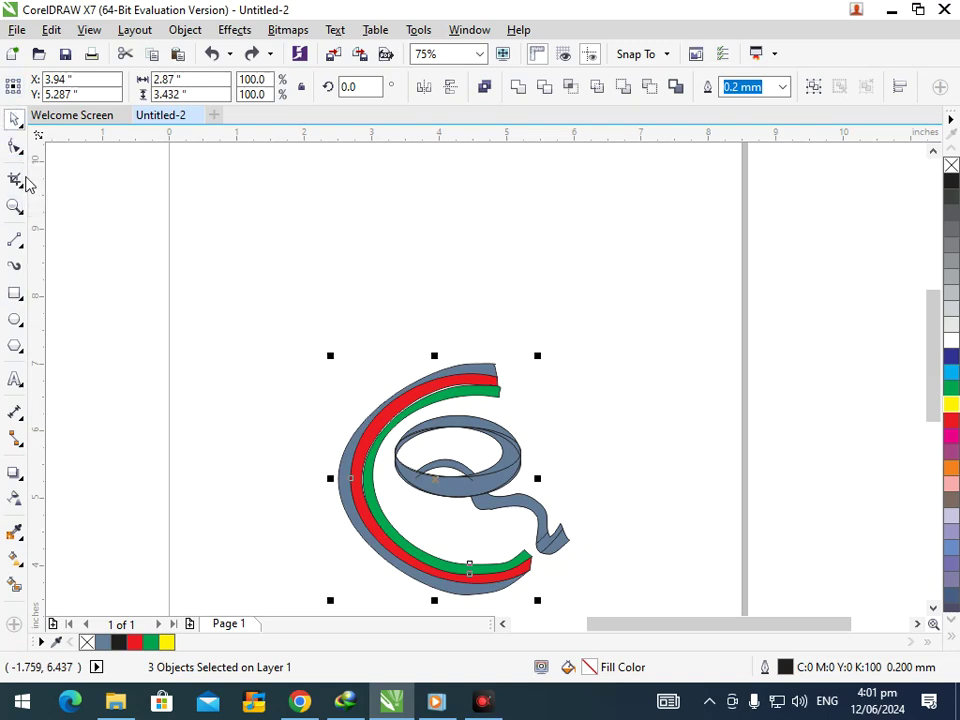
Step: Round off the ends of the three selected C rings using the Smooth tool with an 8-inch nib
left_click(18, 148)
left_click(68, 146)
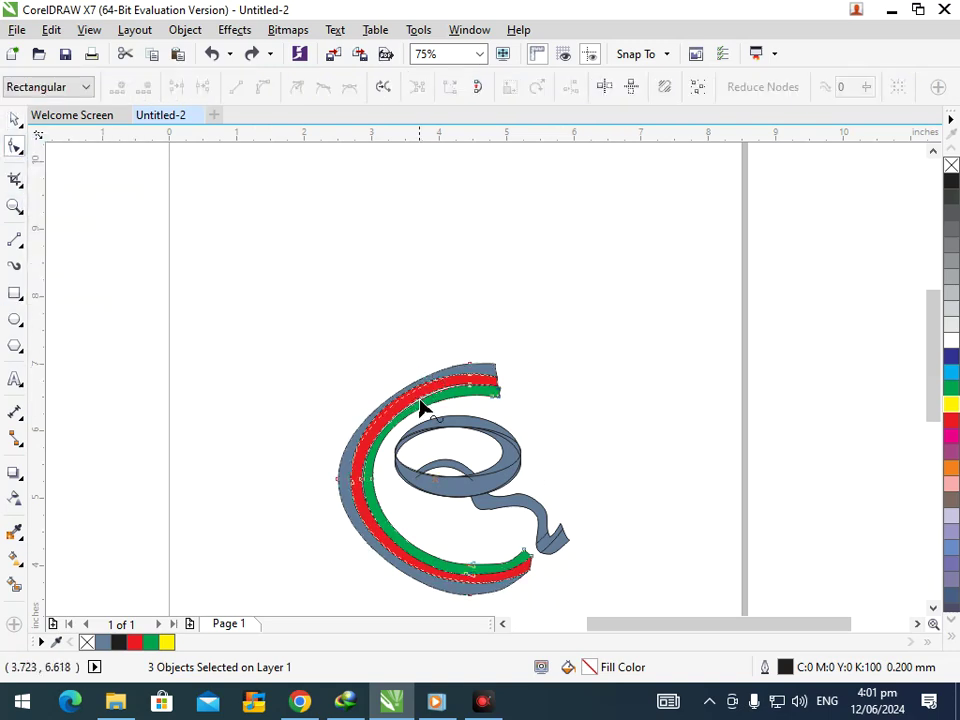
left_click(22, 152)
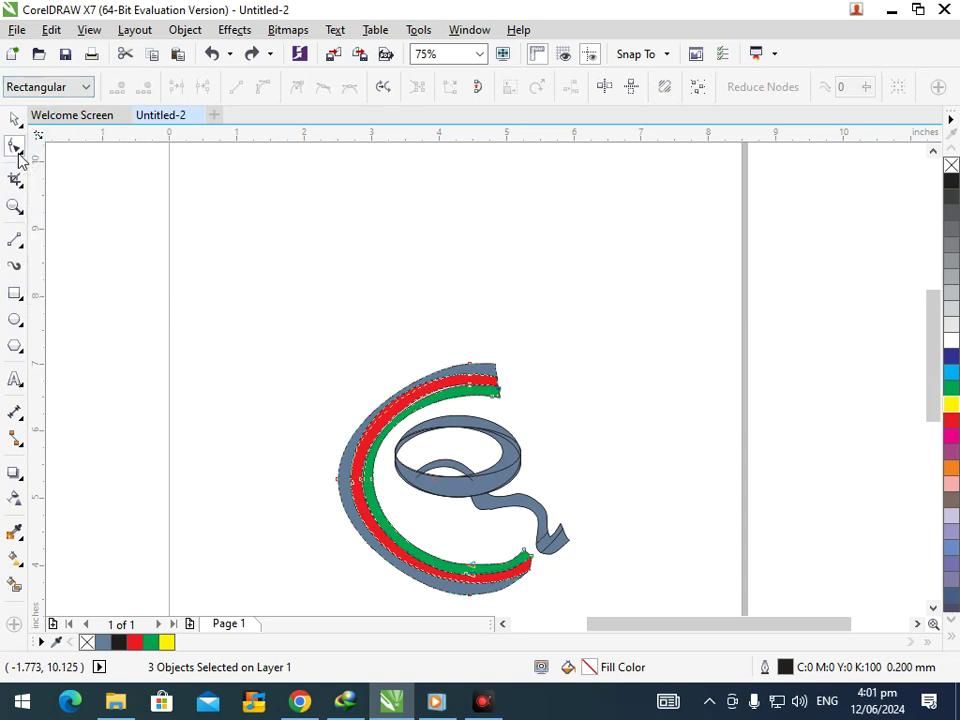
left_click(27, 160)
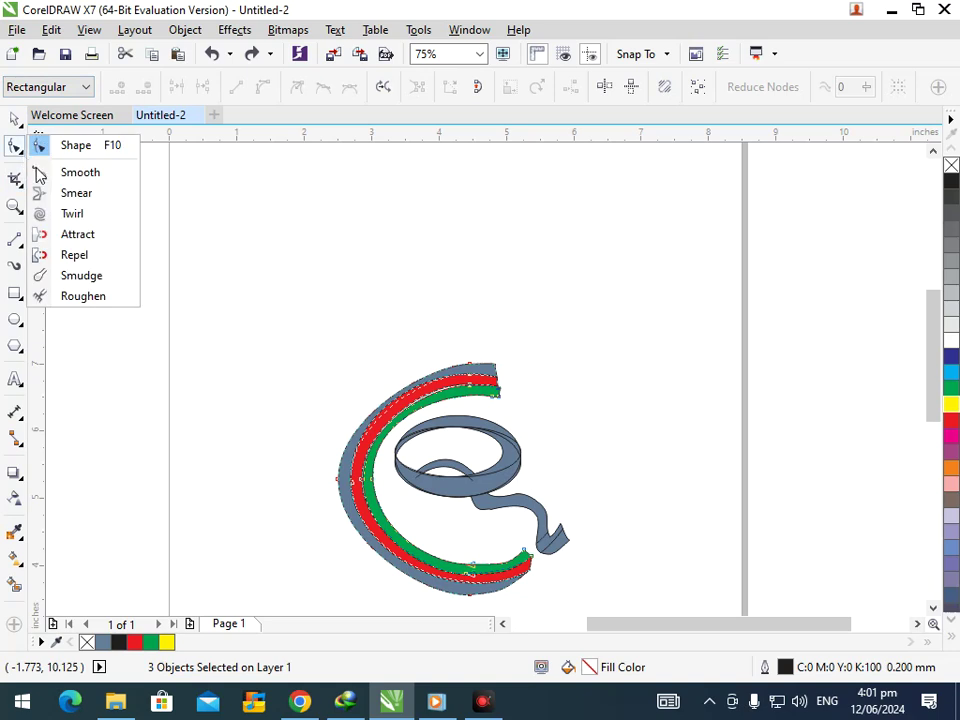
left_click(66, 172)
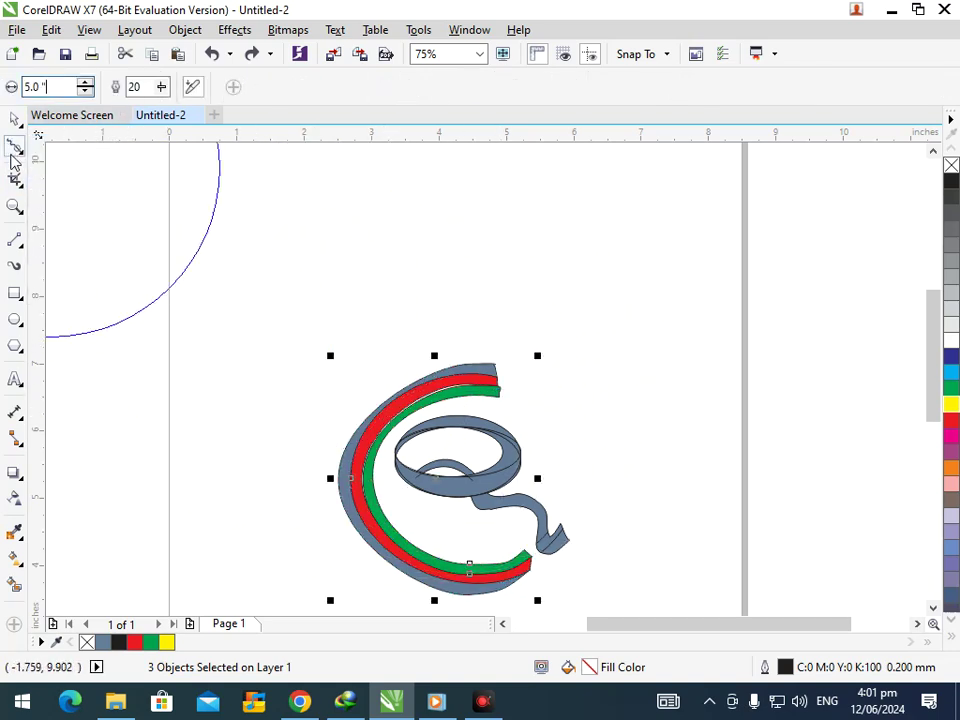
left_click_drag(62, 86, 3, 78)
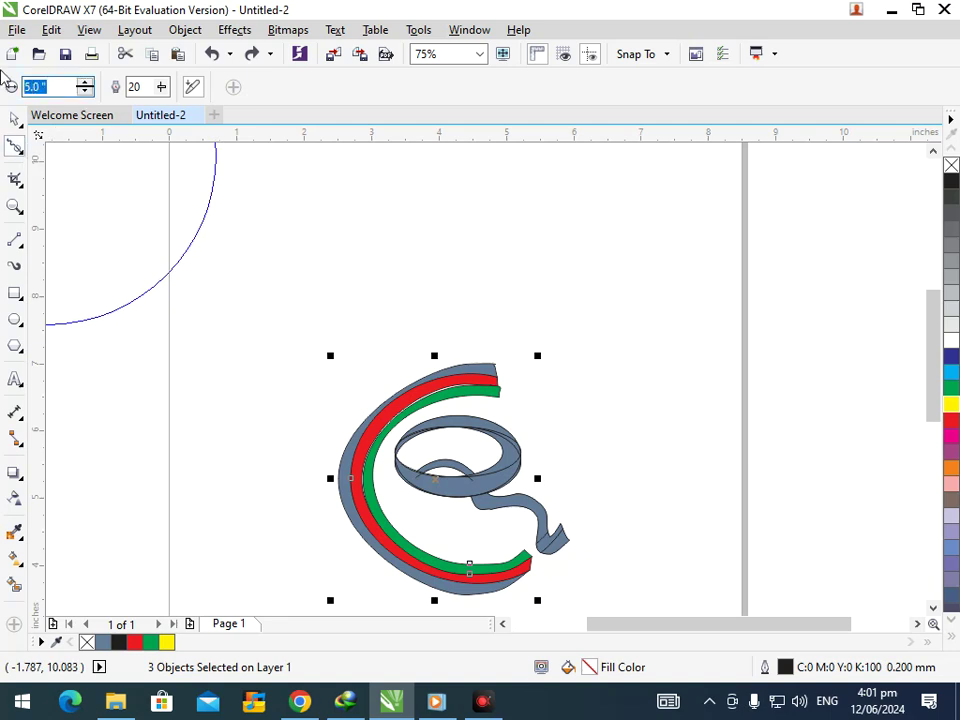
type("8")
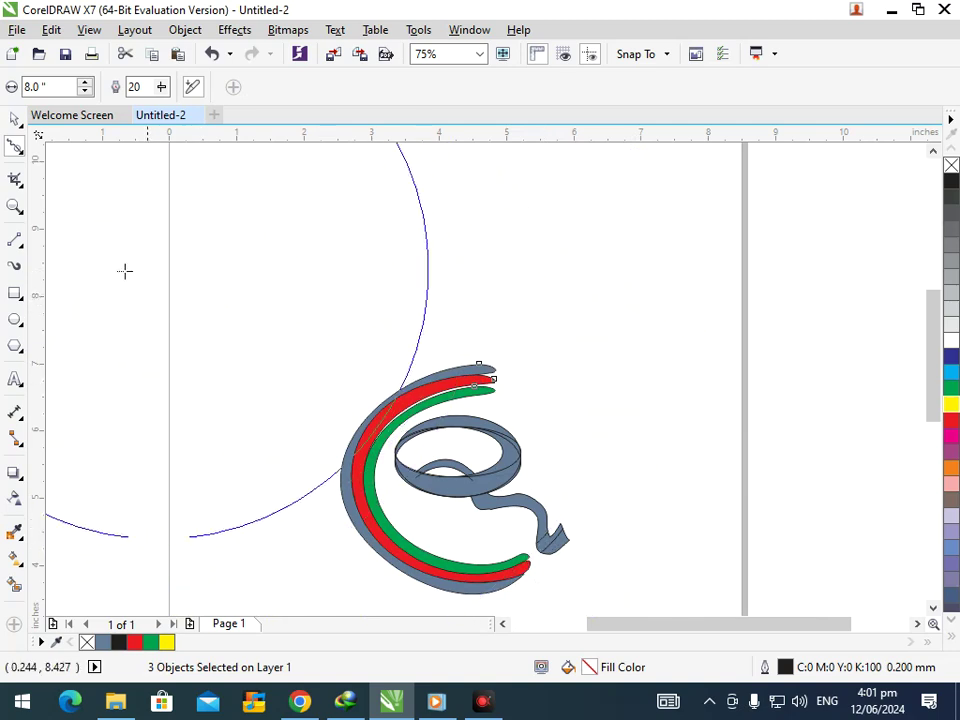
left_click(14, 119)
left_click_drag(307, 370, 627, 561)
left_click(731, 574)
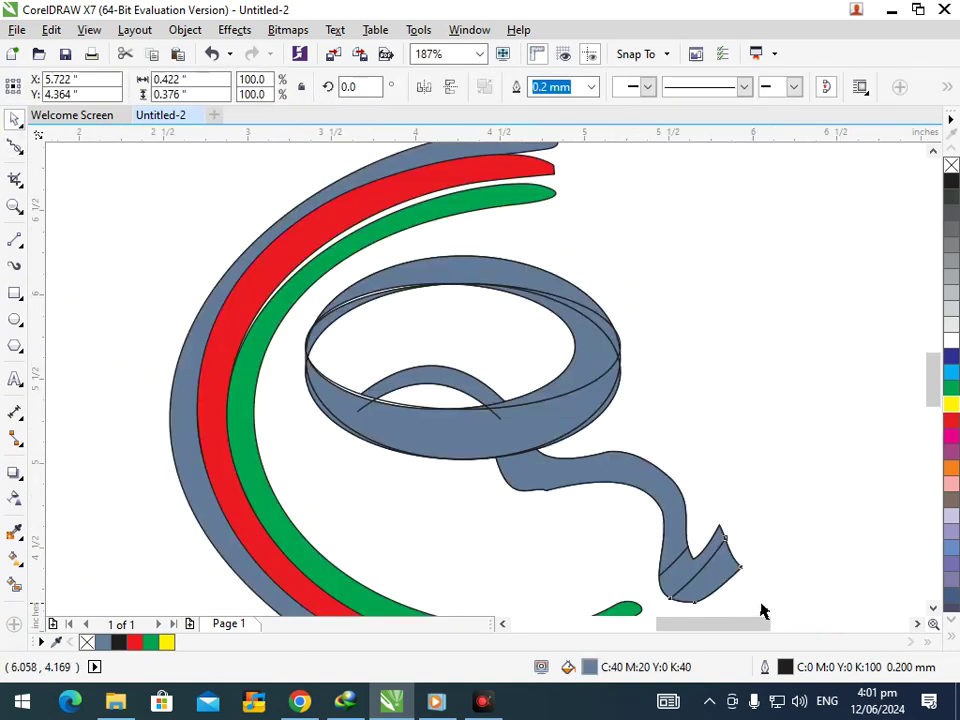
left_click_drag(729, 596, 735, 570)
key("ctrl+z")
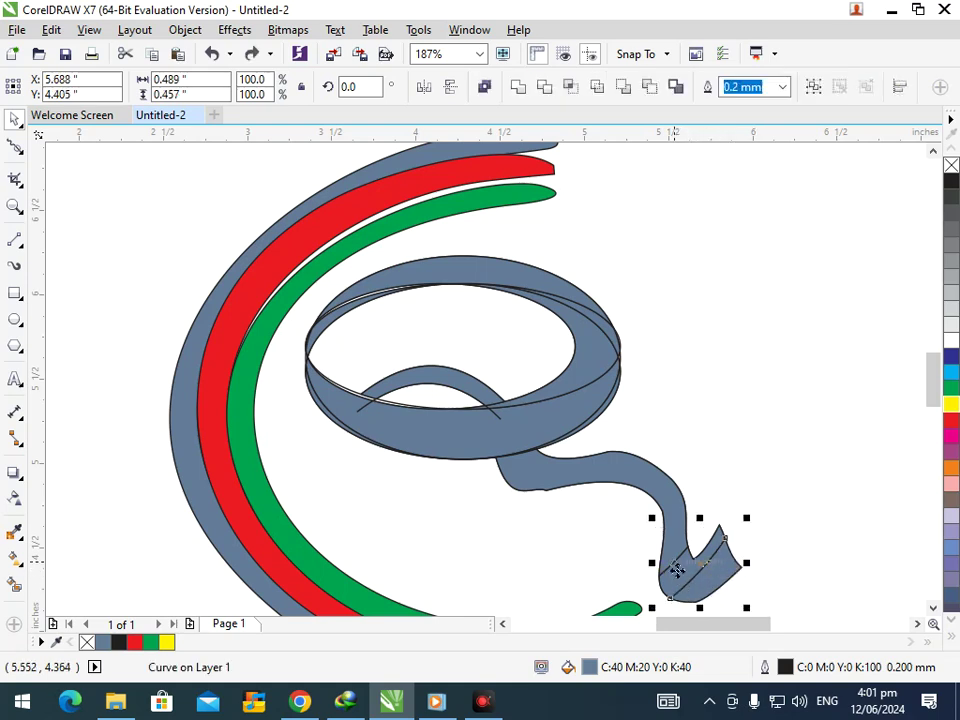
left_click(682, 525, "shift")
left_click(668, 494, "shift")
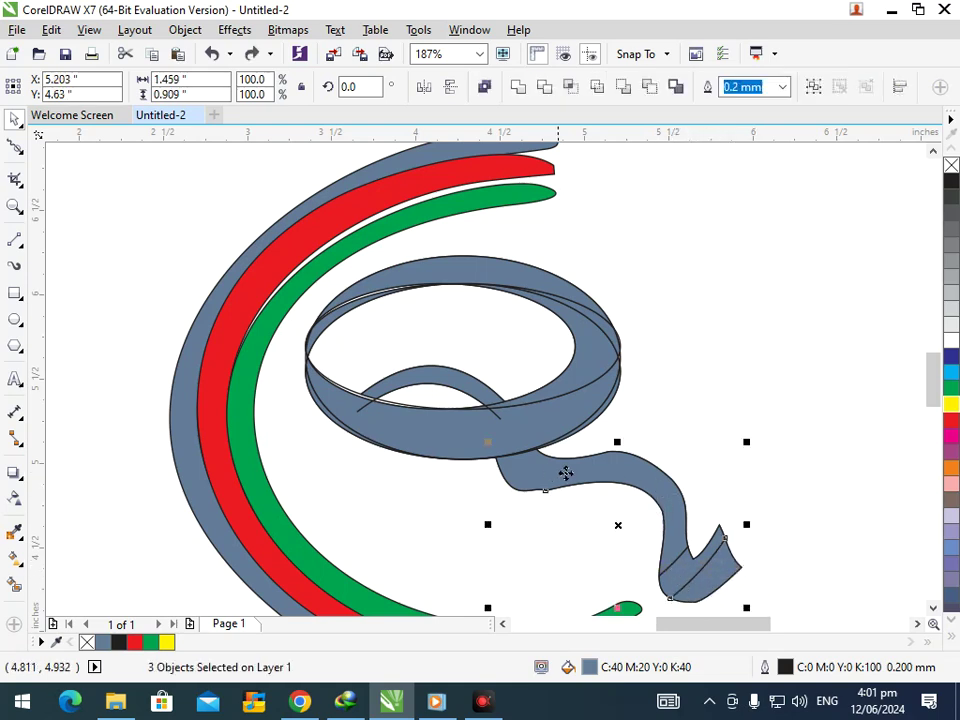
key("z")
right_click(570, 356)
key("space")
key("Escape")
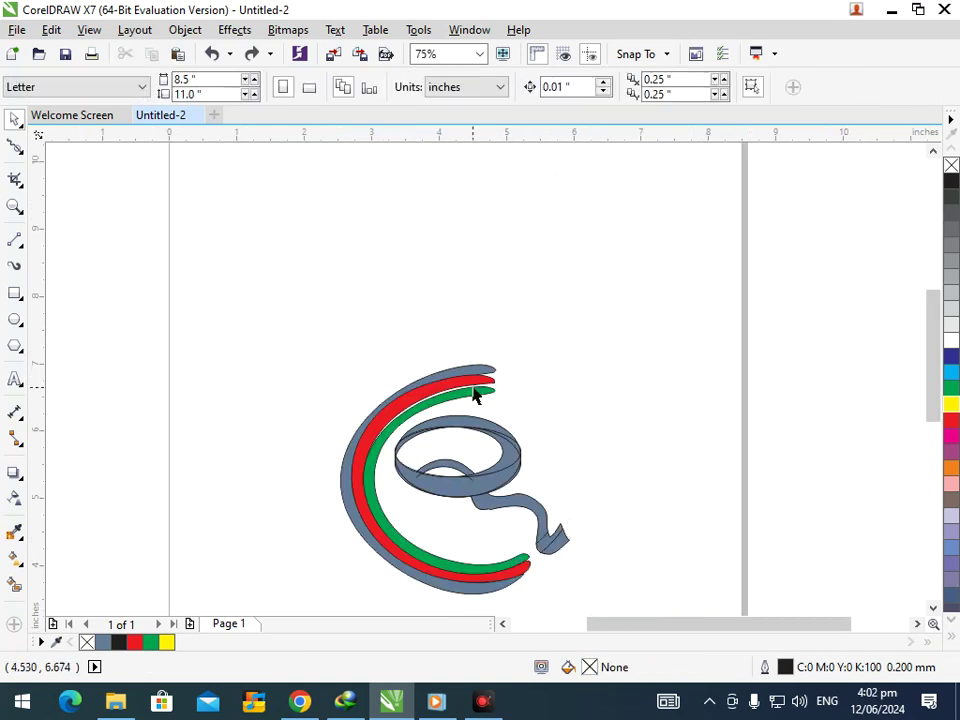
Step: Select the green, red and blue-grey C rings and move them together well clear of the ellipse and ribbon
left_click(470, 390)
left_click(467, 378, "shift")
left_click(466, 370, "shift")
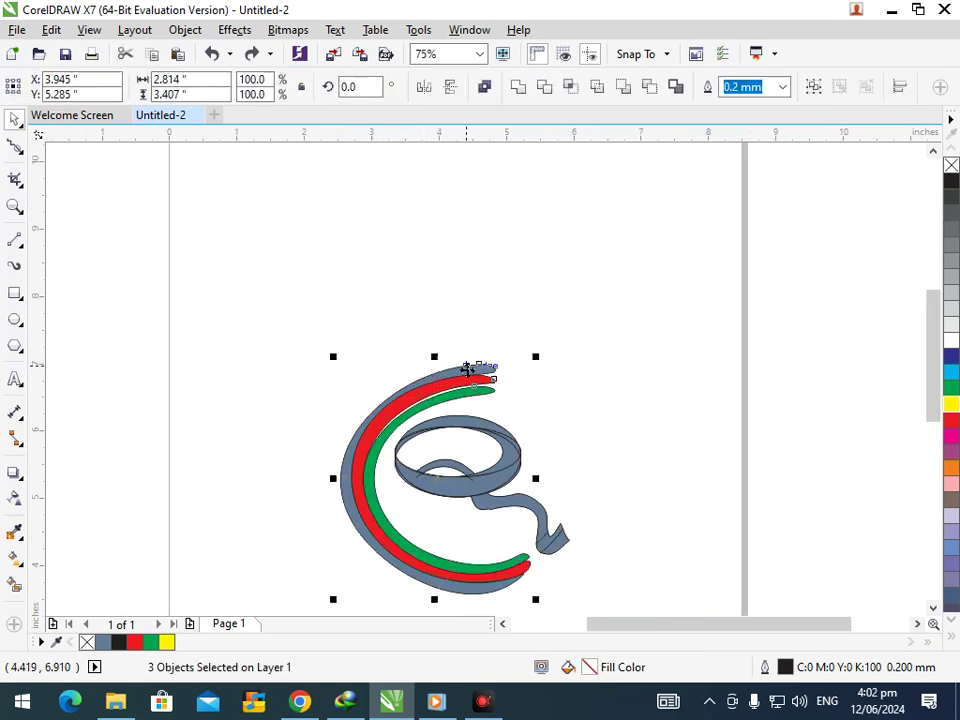
left_click_drag(466, 370, 205, 292)
left_click(384, 351)
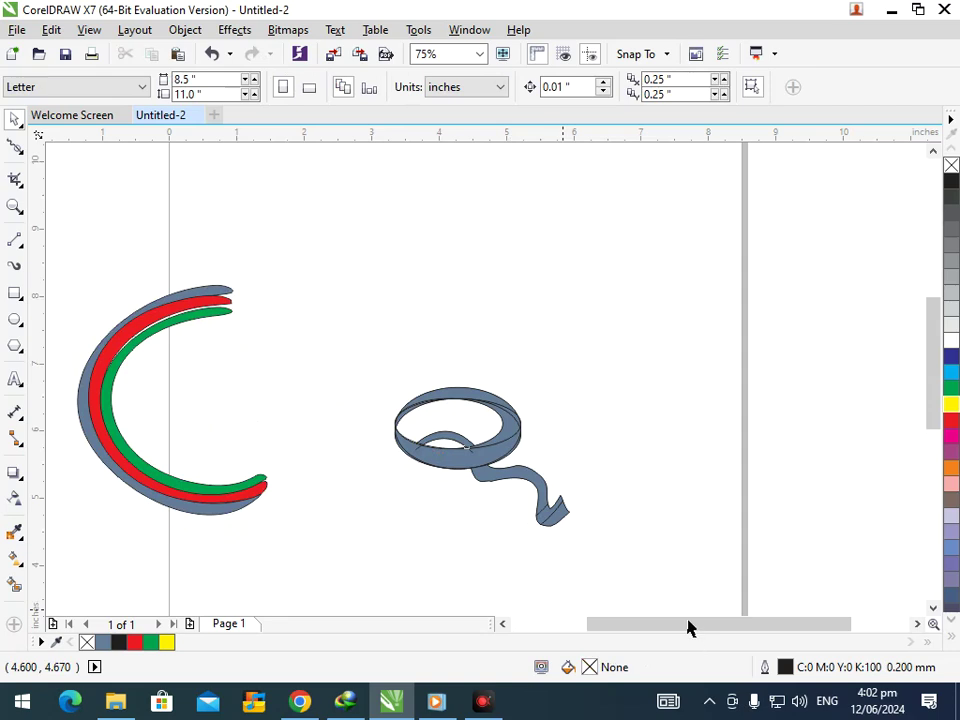
Step: Try welding all the ellipse and ribbon pieces into one shape and filling them green, undoing each attempt
left_click_drag(370, 365, 641, 565)
left_click(518, 87)
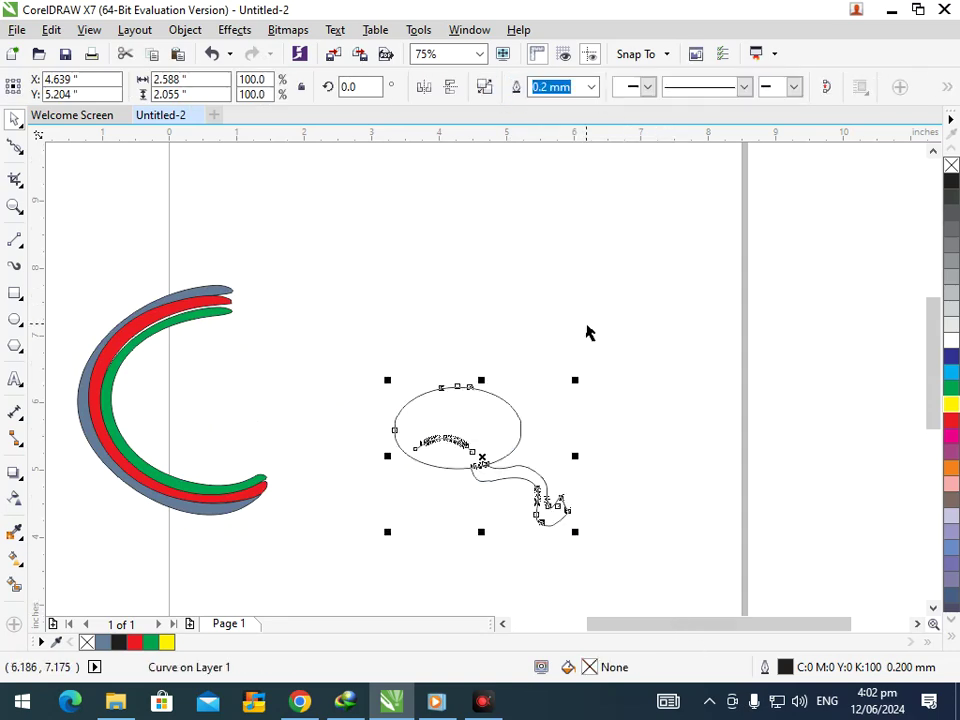
key("ctrl+z")
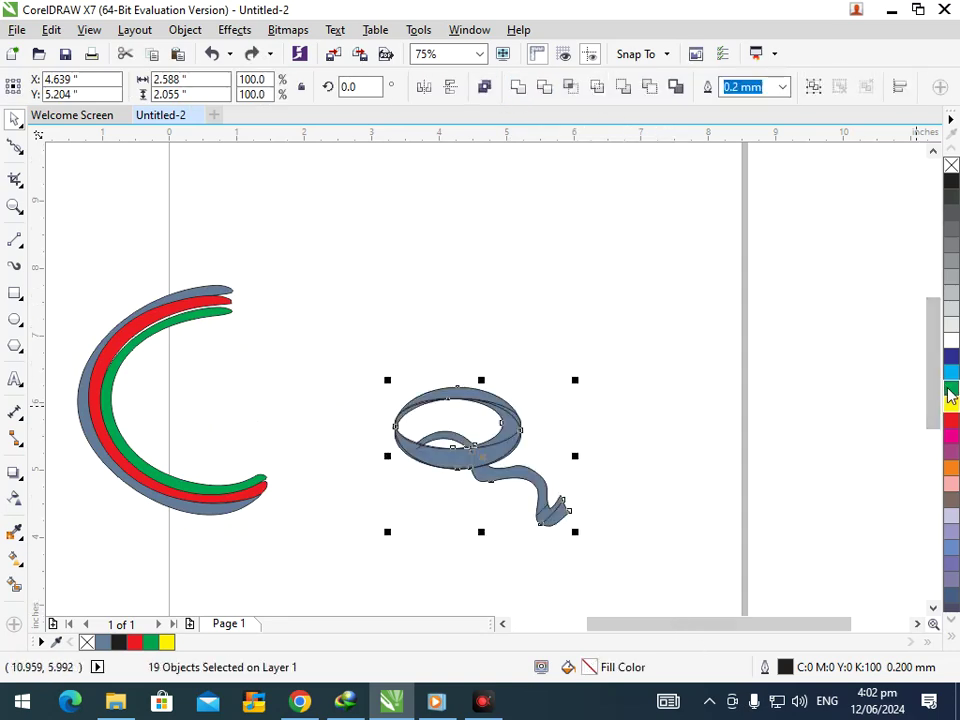
left_click(950, 390)
key("ctrl+z")
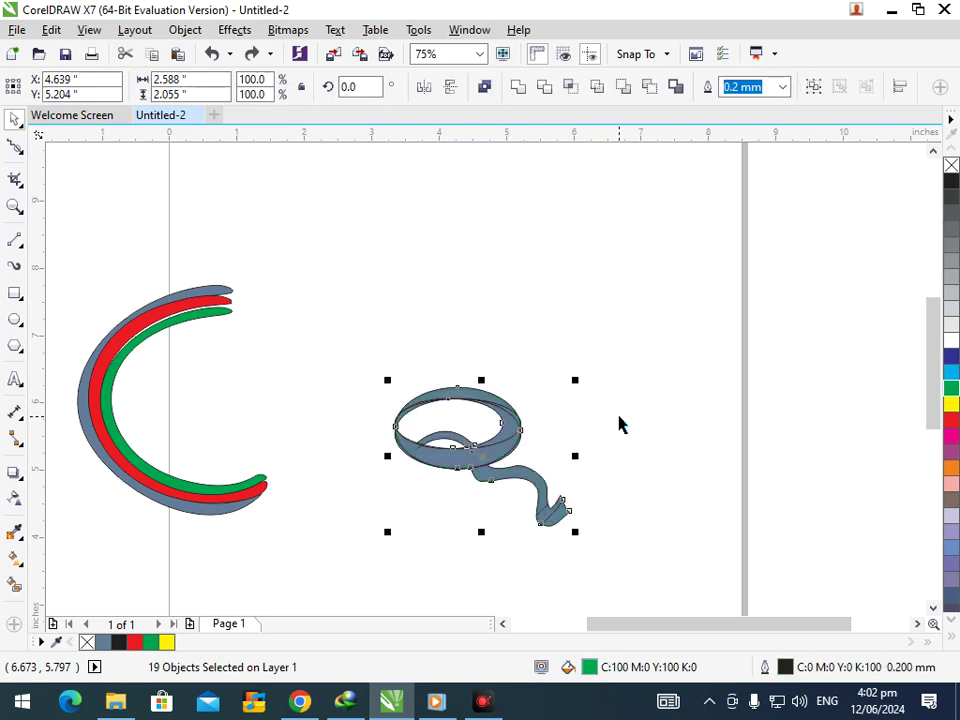
Step: Smart-fill the wavy ribbon's curved middle section in blue-grey with a 0.2 mm outline
left_click(46, 527)
left_click(15, 585)
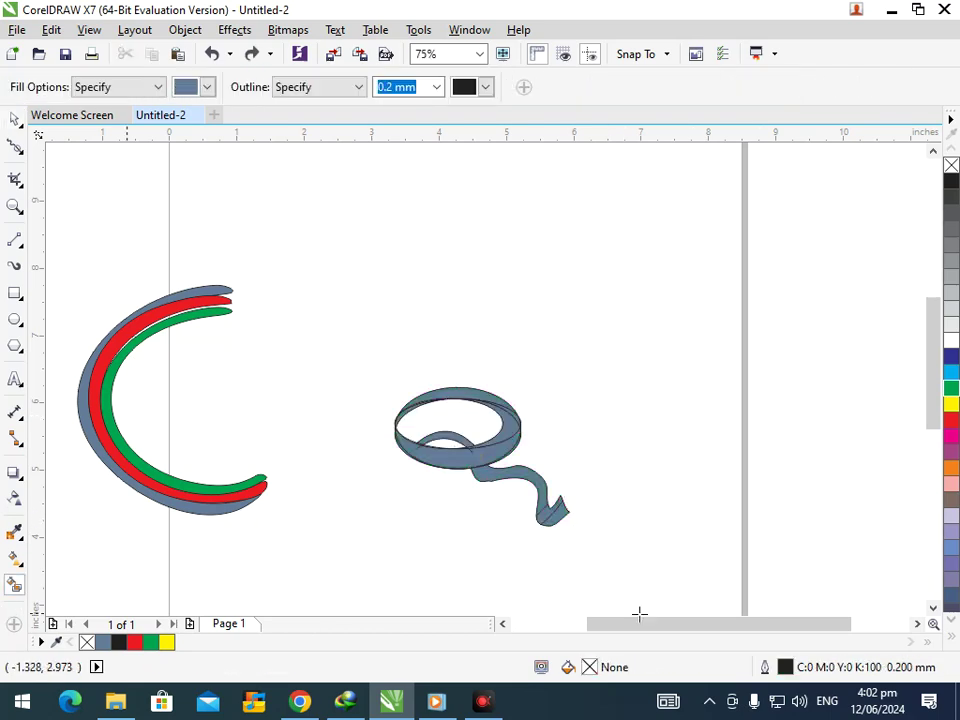
left_click(541, 484)
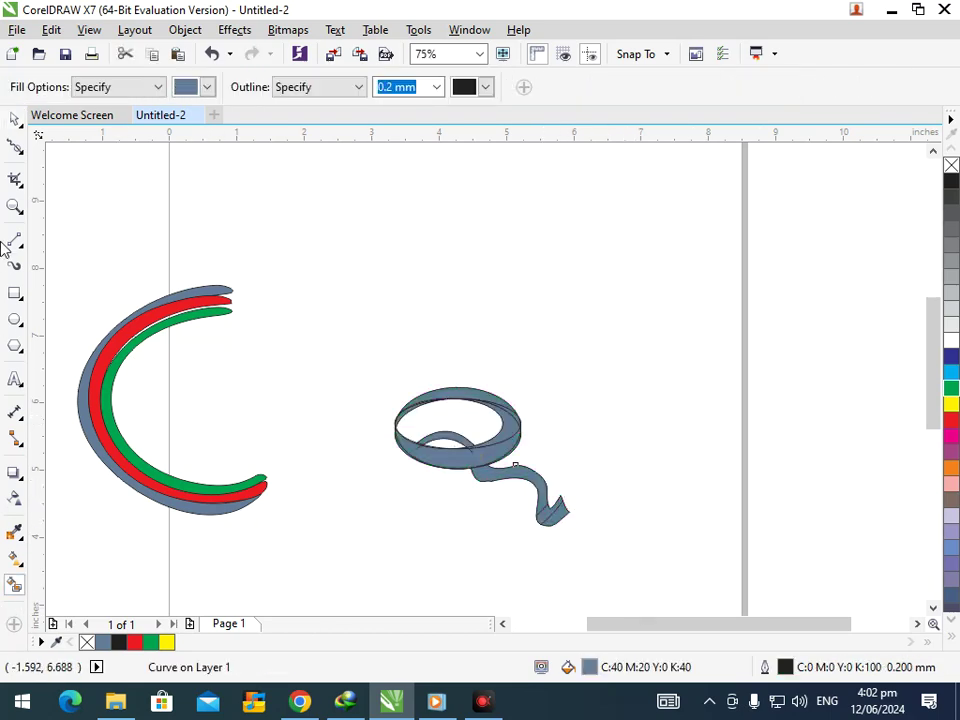
left_click(15, 120)
left_click(583, 343)
Step: Remove the line stub overhanging the ellipse band at the small inner arc's left end with Virtual Segment Delete
scroll(380, 460, "up", 4)
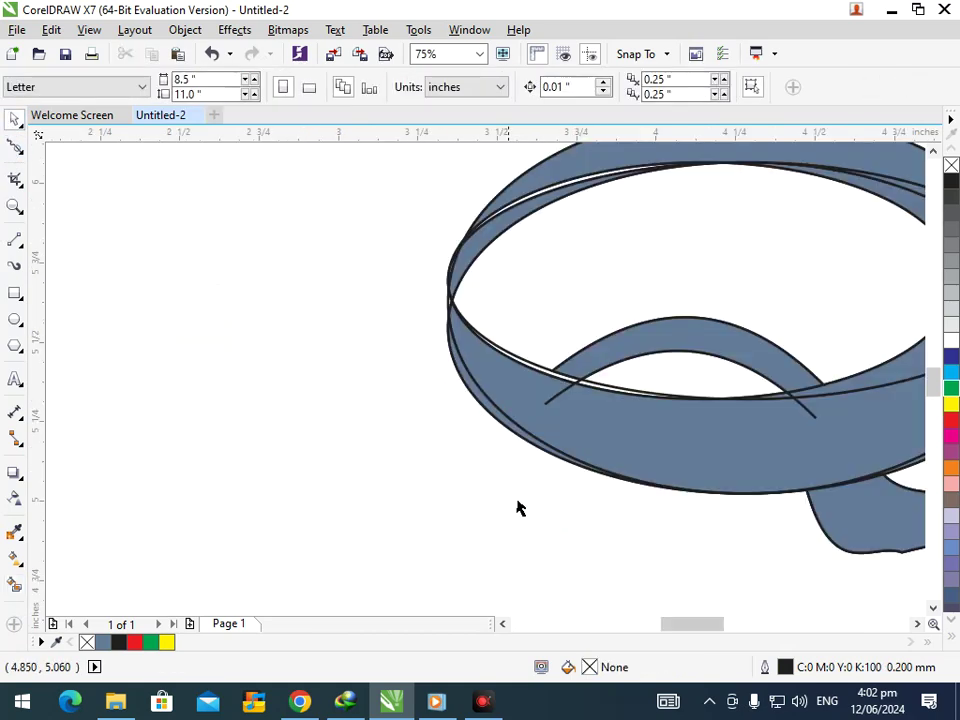
left_click(22, 186)
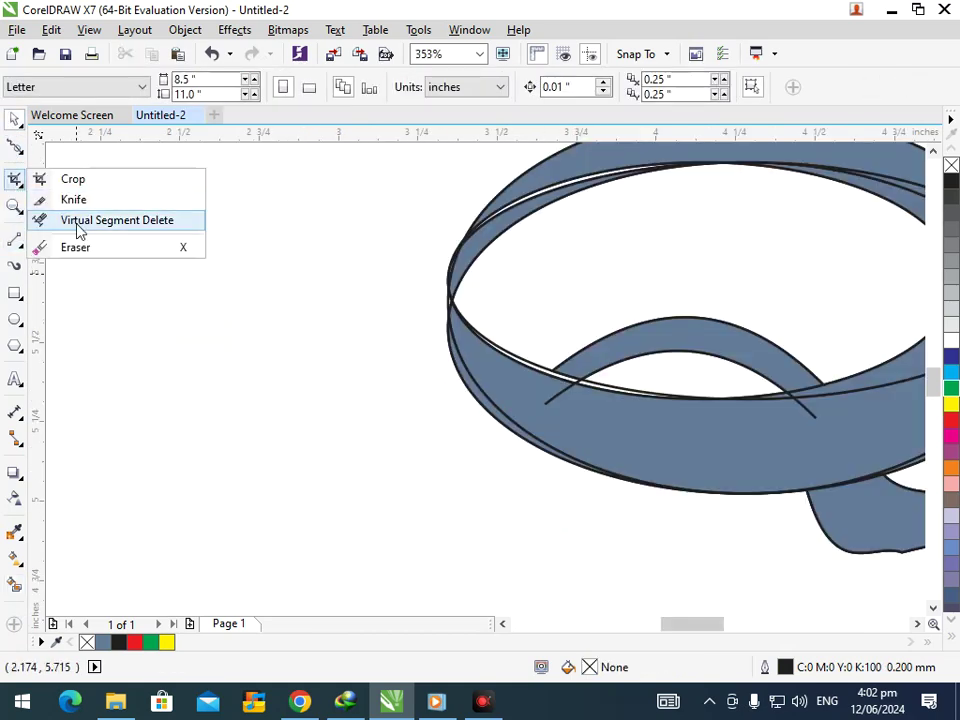
left_click(77, 222)
scroll(634, 463, "up", 5)
left_click(210, 272)
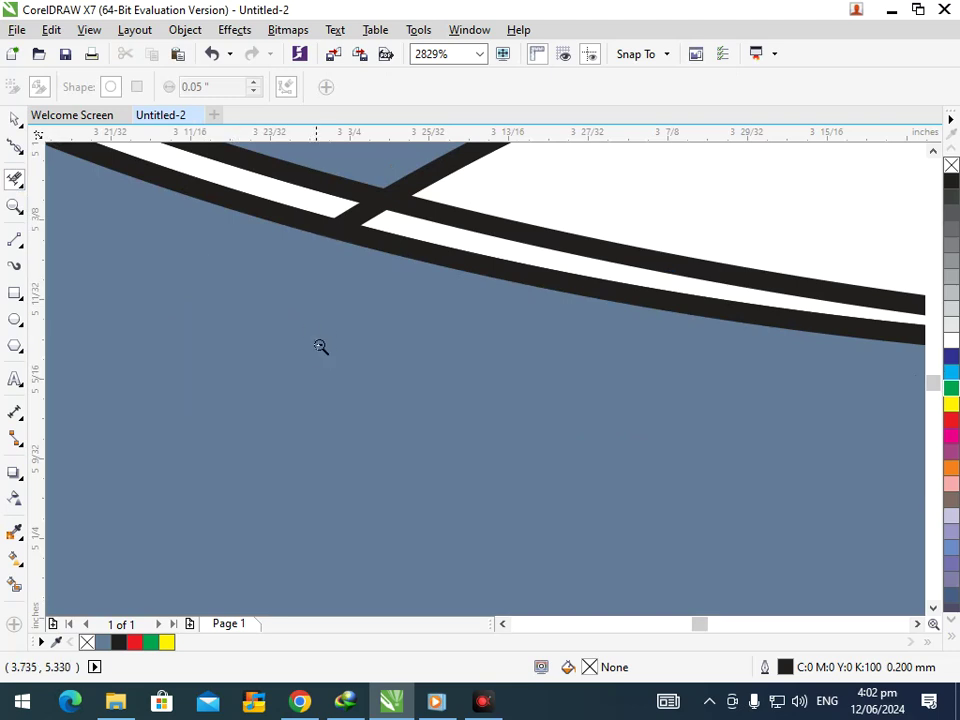
scroll(360, 358, "down", 6)
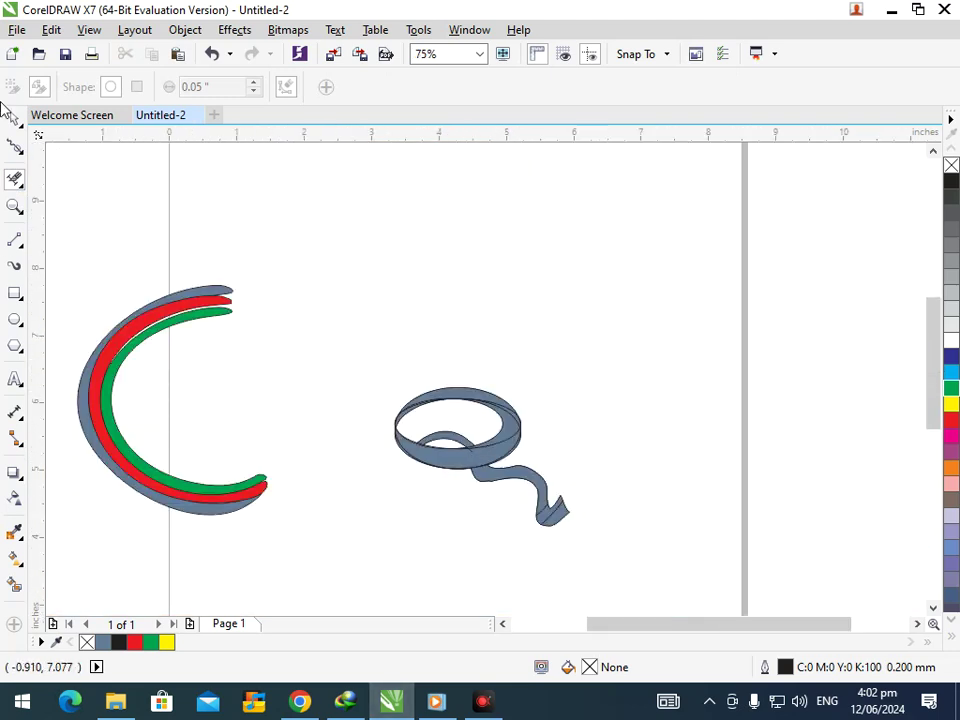
Step: Move the three C rings back around the ellipse and shrink them to 2.293 by 2.777 inches
left_click(13, 120)
left_click_drag(56, 251, 328, 606)
left_click_drag(219, 497, 495, 533)
mouse_move(347, 559)
left_mouse_down()
mouse_move(359, 559)
mouse_move(366, 615)
mouse_move(366, 561)
left_mouse_up()
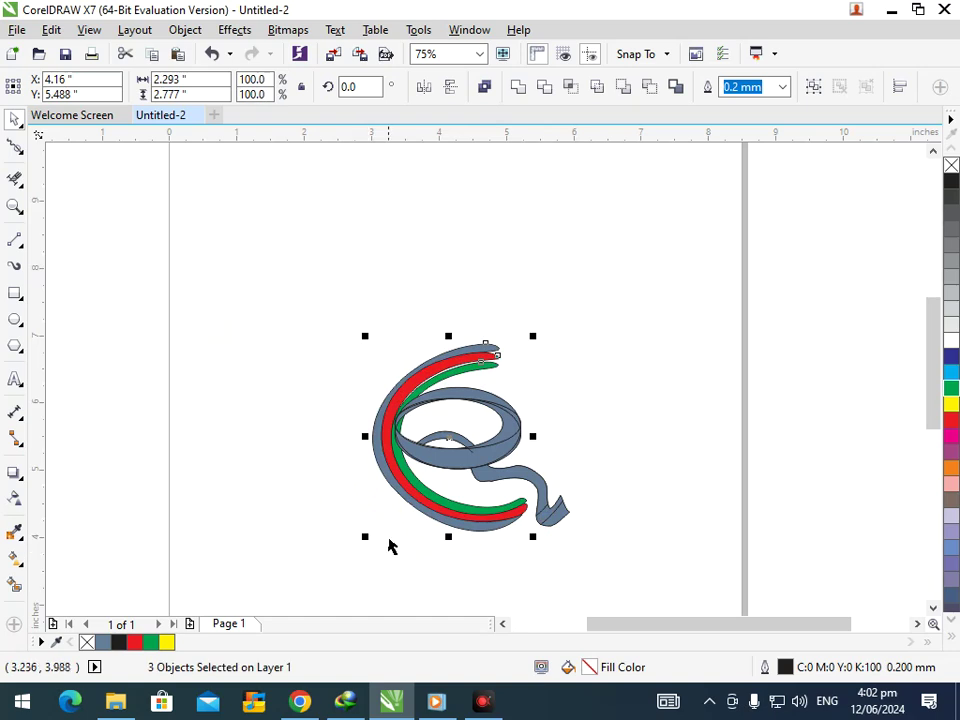
key("Left")
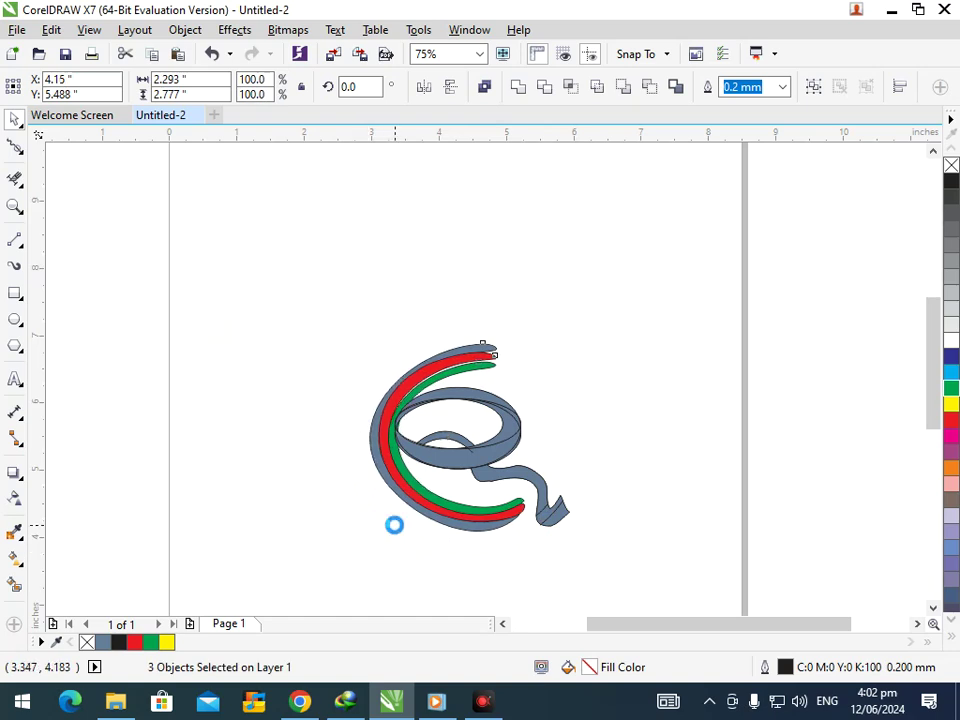
key("Right")
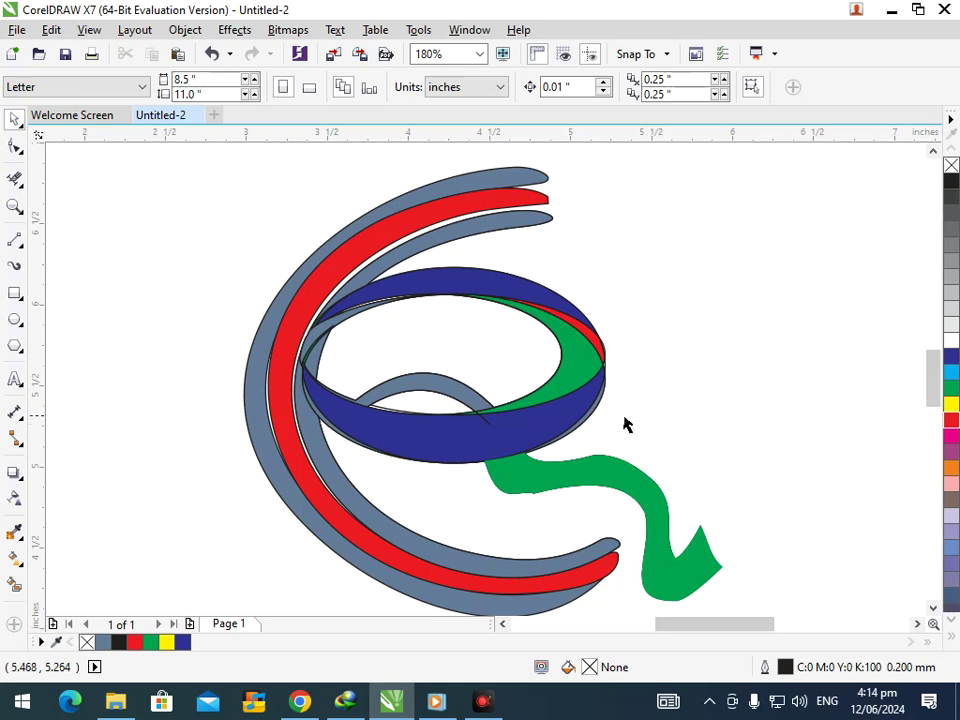
Step: Fill the thin blue-grey sliver along the ellipse's lower right edge with green
left_click(592, 423)
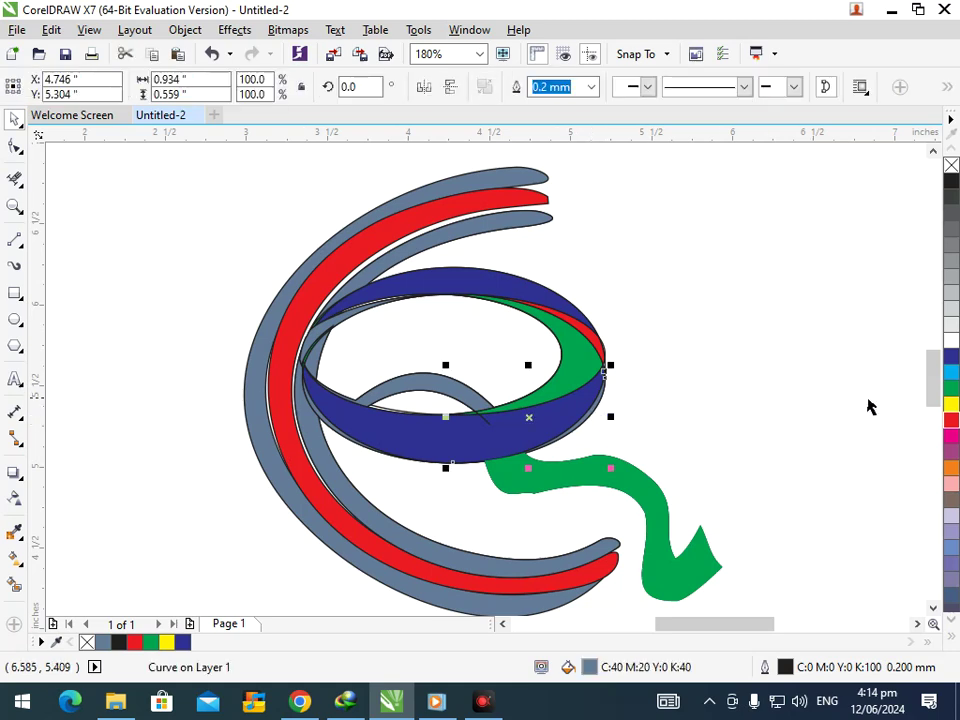
left_click(951, 388)
left_click(761, 392)
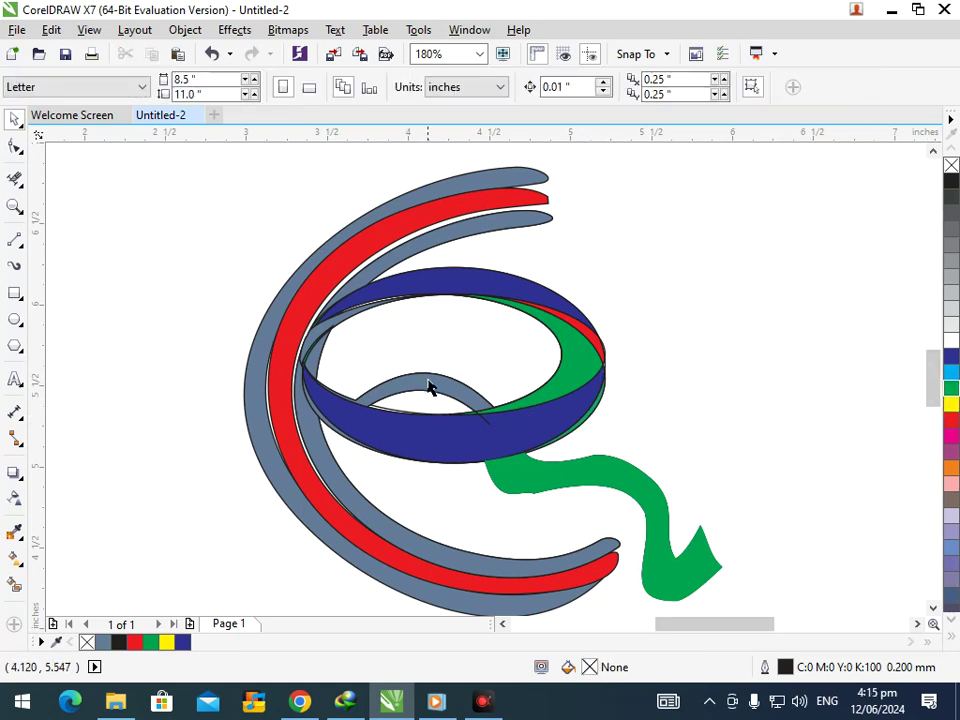
Step: Fill the curve forming the small inner arc and the inner ring's upper end with green
left_click(460, 395)
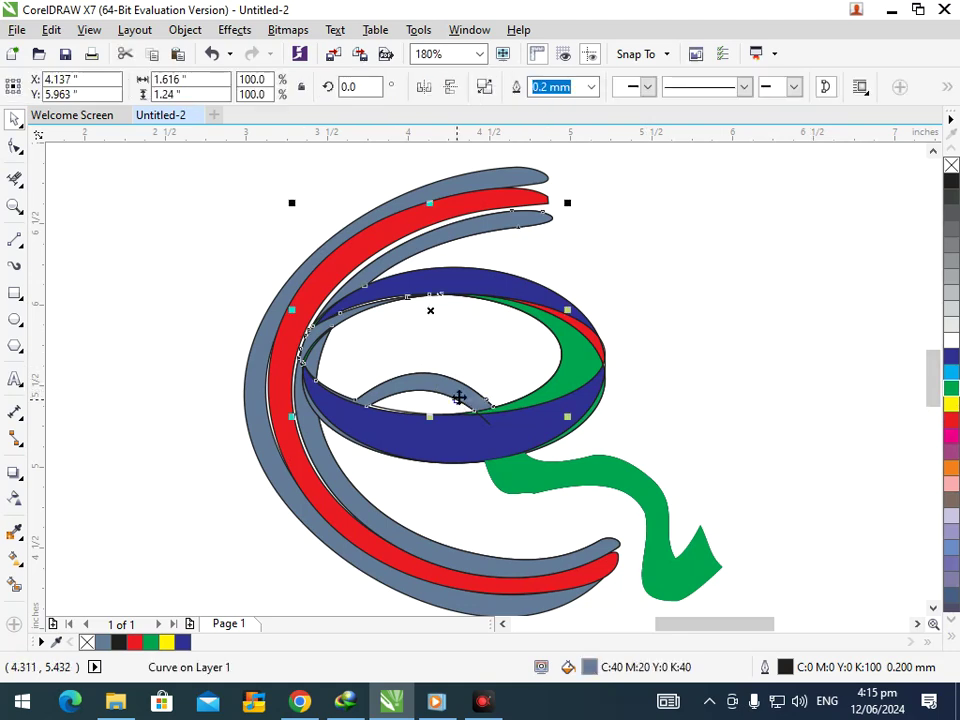
left_click(951, 393)
left_click(799, 396)
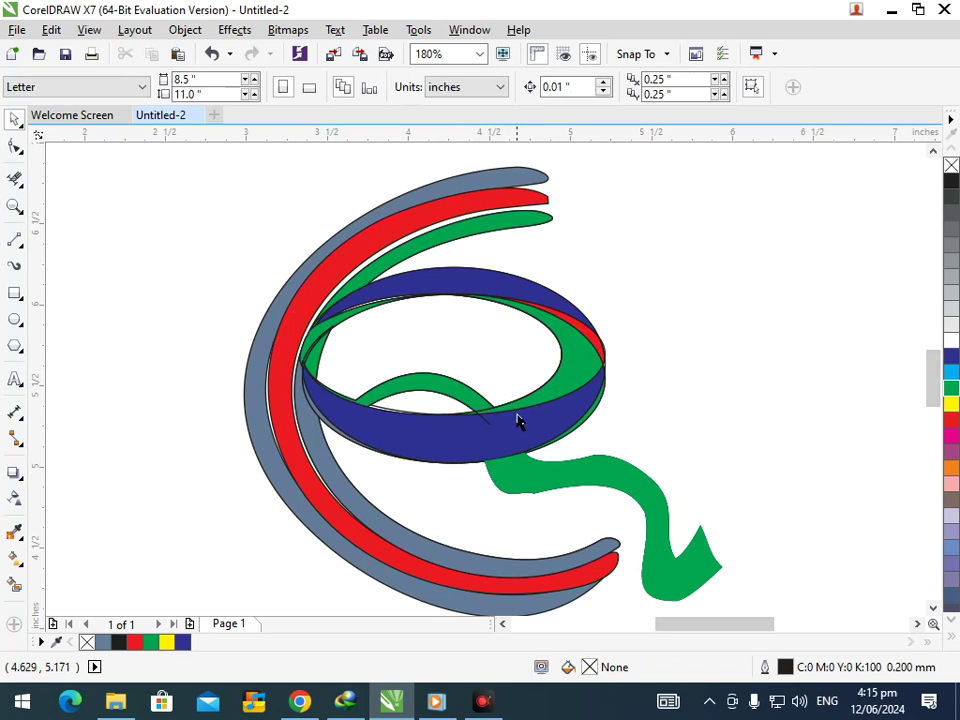
Step: Fill the curve forming the small inner arc and the inner ring's upper end with cyan
scroll(517, 432, "down", 3)
left_click_drag(368, 396, 521, 500)
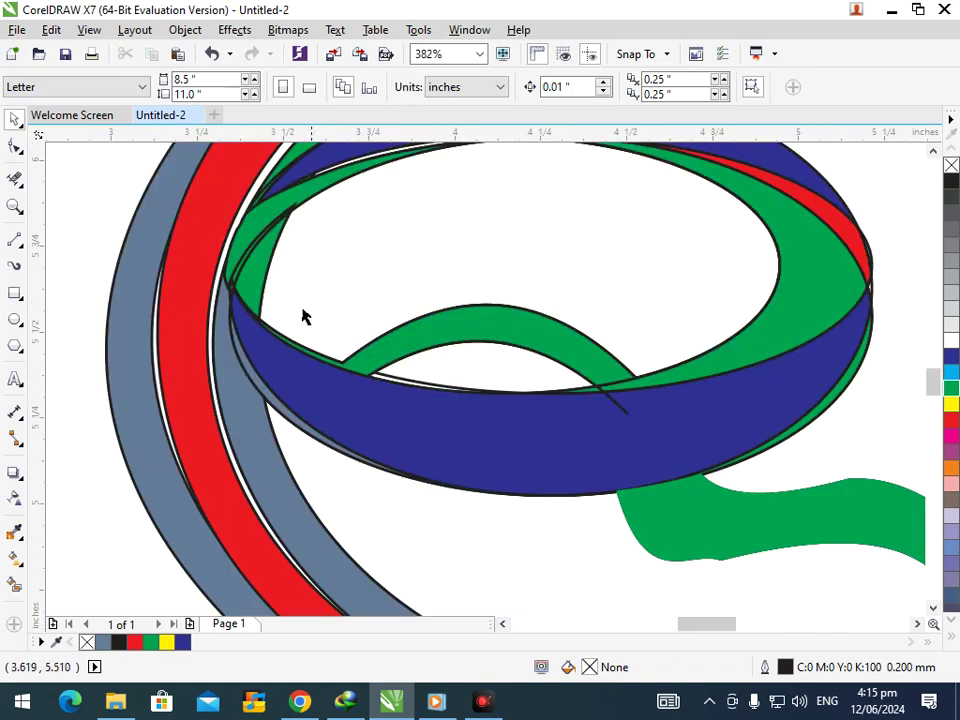
left_click(262, 291)
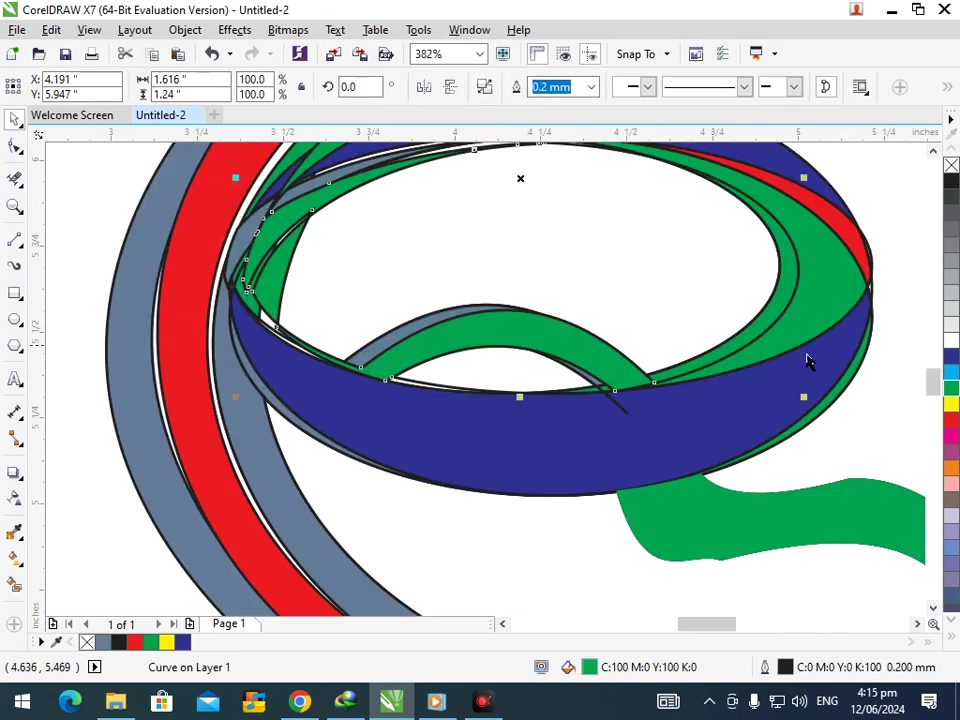
left_click(950, 372)
key("F3")
left_click(577, 432)
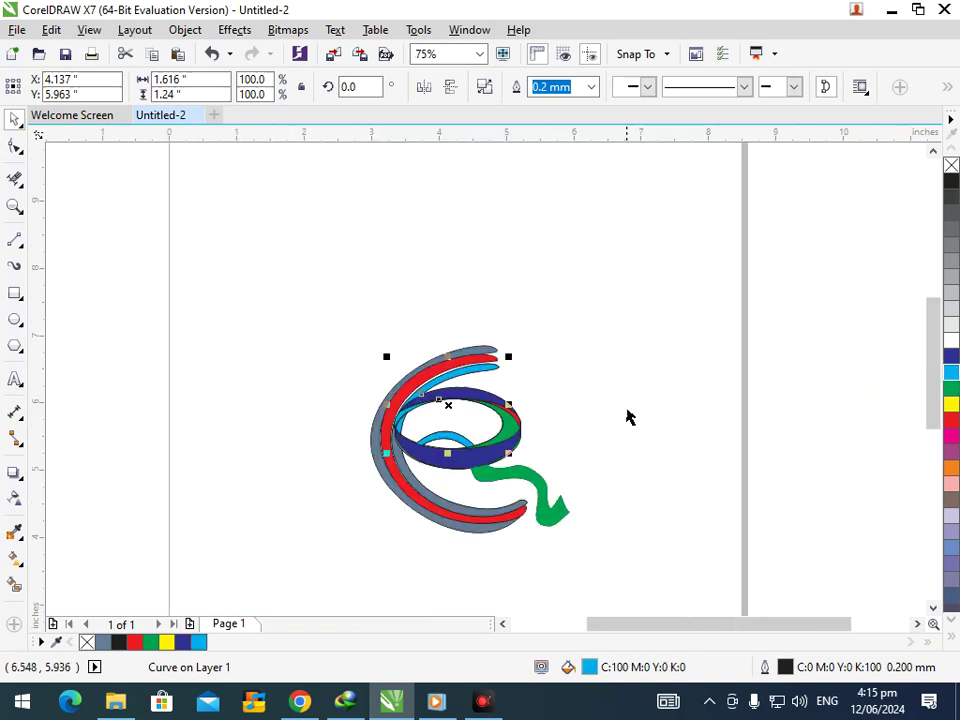
Step: Try red, green and white on the inner ring's lower blue-grey part, and settle on a blue fill (C100 M100 Y0 K0)
left_click(422, 490)
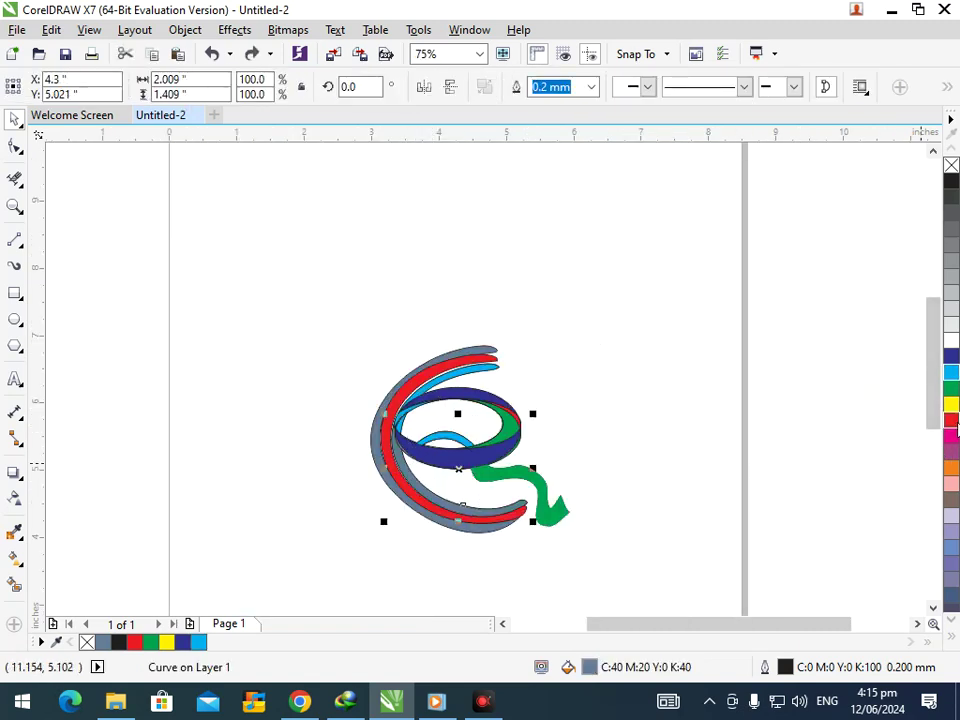
left_click(951, 420)
left_click(951, 388)
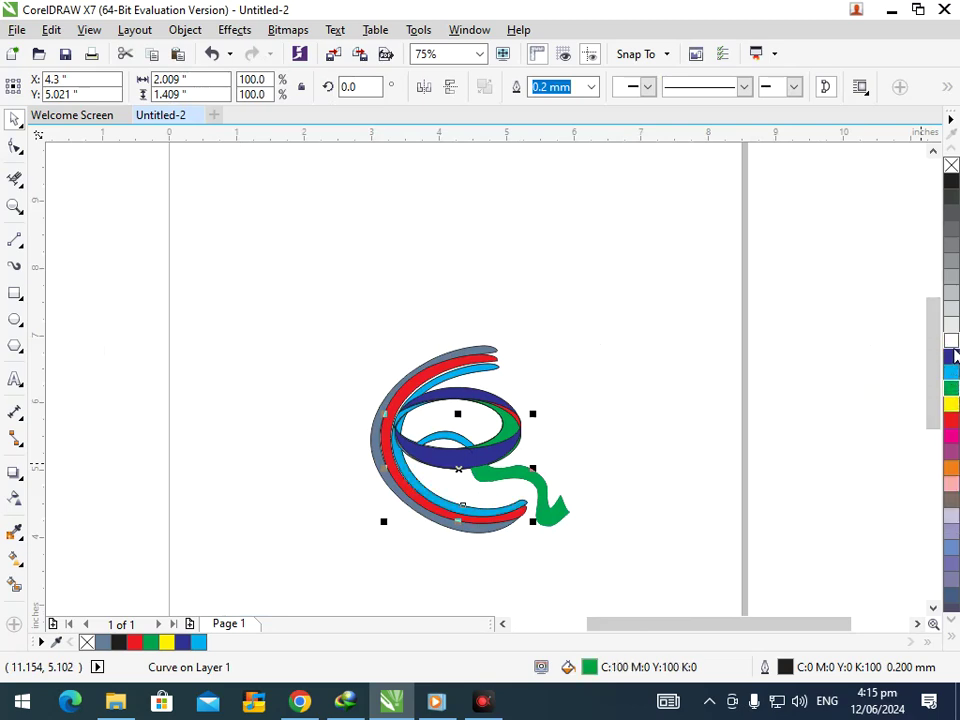
left_click(952, 345)
left_click(952, 356)
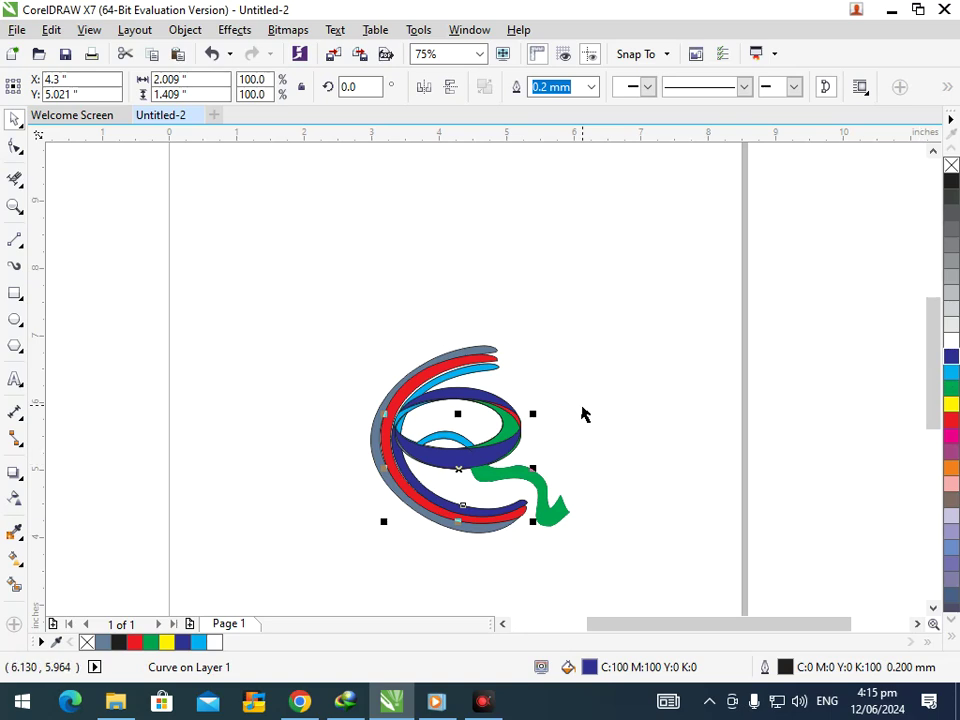
key("Escape")
Step: Fill the red middle C ring with purple (C20 M80 Y0 K20)
left_click(418, 508)
left_click(951, 455)
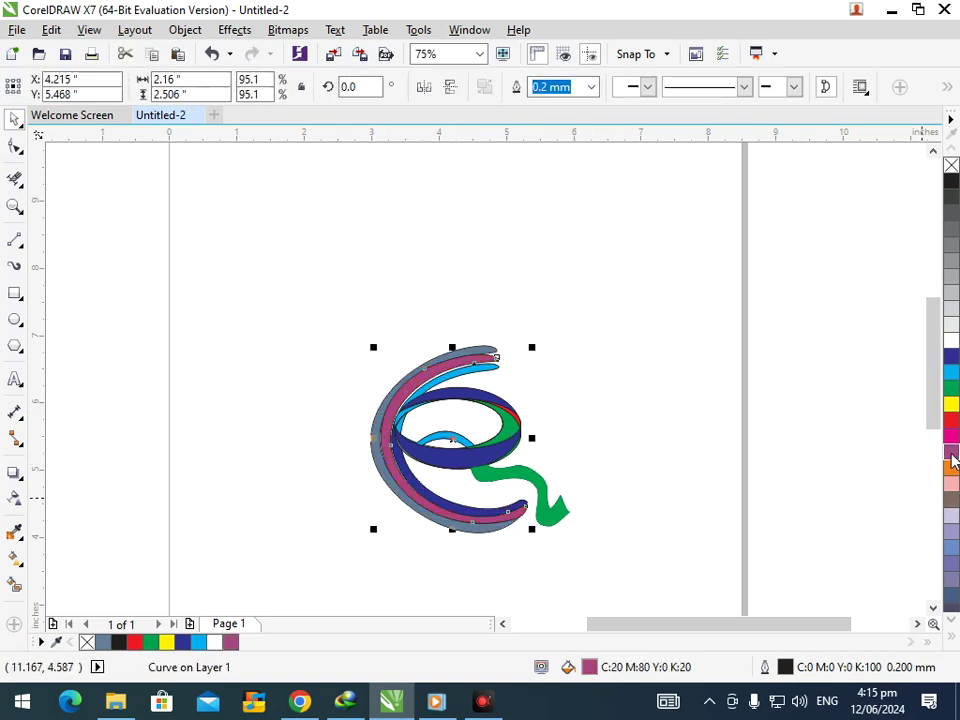
Step: Fill the purple middle C ring with yellow and the blue-grey outer C ring with blue
left_click(951, 404)
key("Escape")
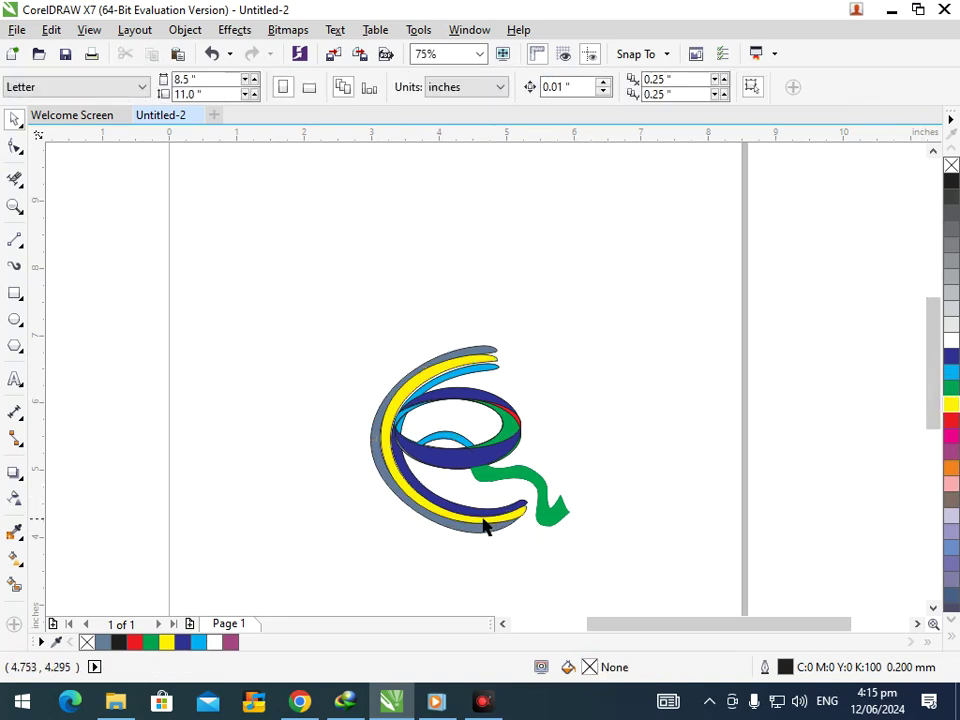
left_click(478, 533)
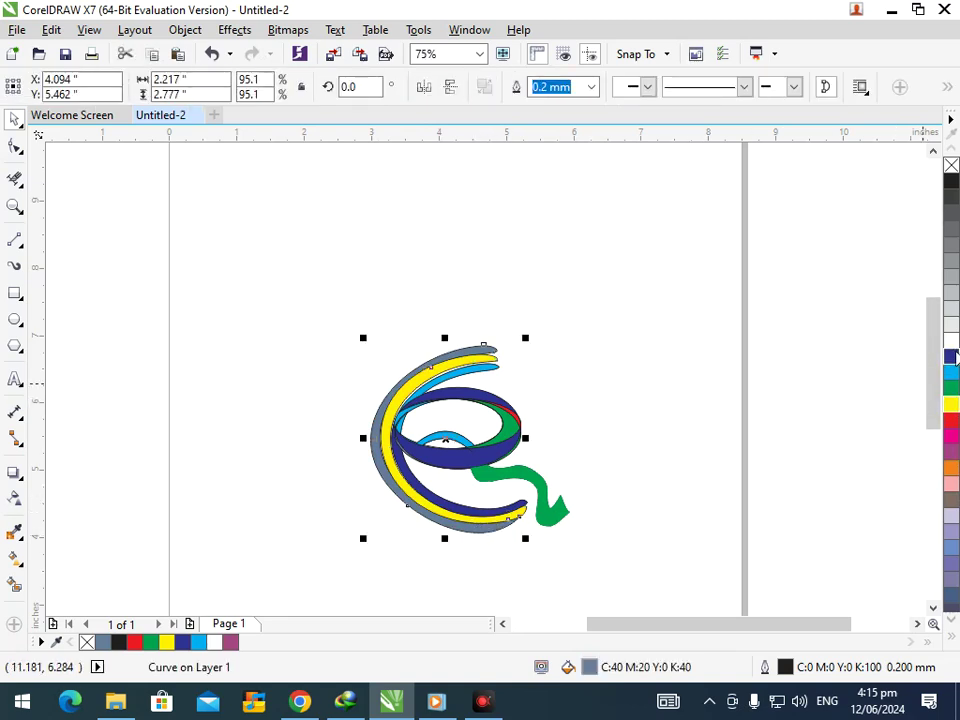
left_click(951, 356)
left_click(725, 397)
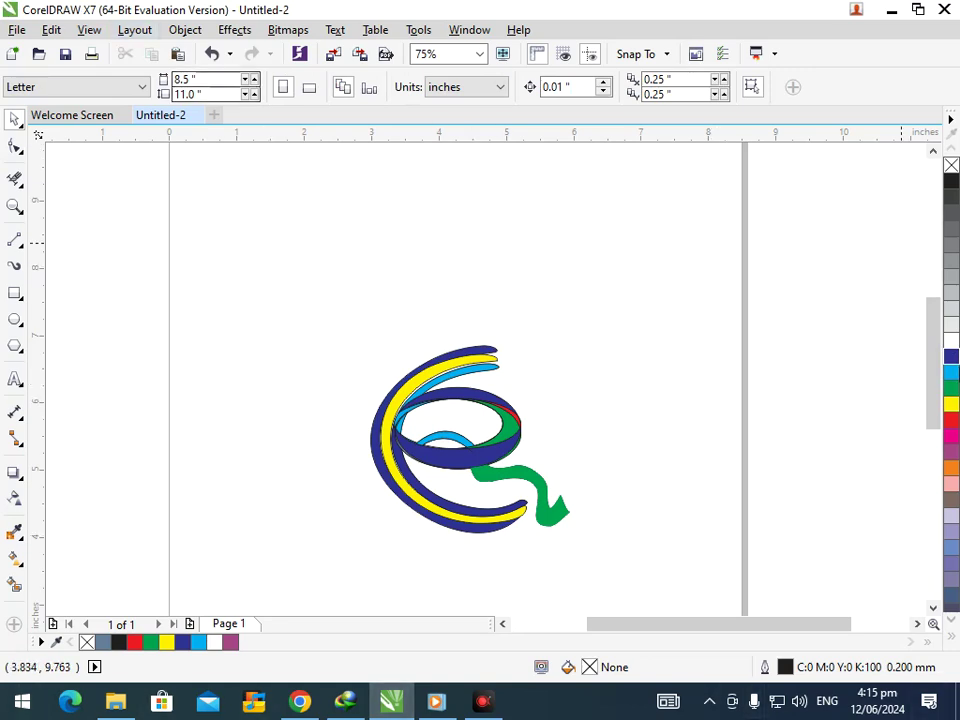
Step: Select all the logo's objects and set their outline width to None
left_click_drag(283, 274, 686, 581)
left_click(782, 87)
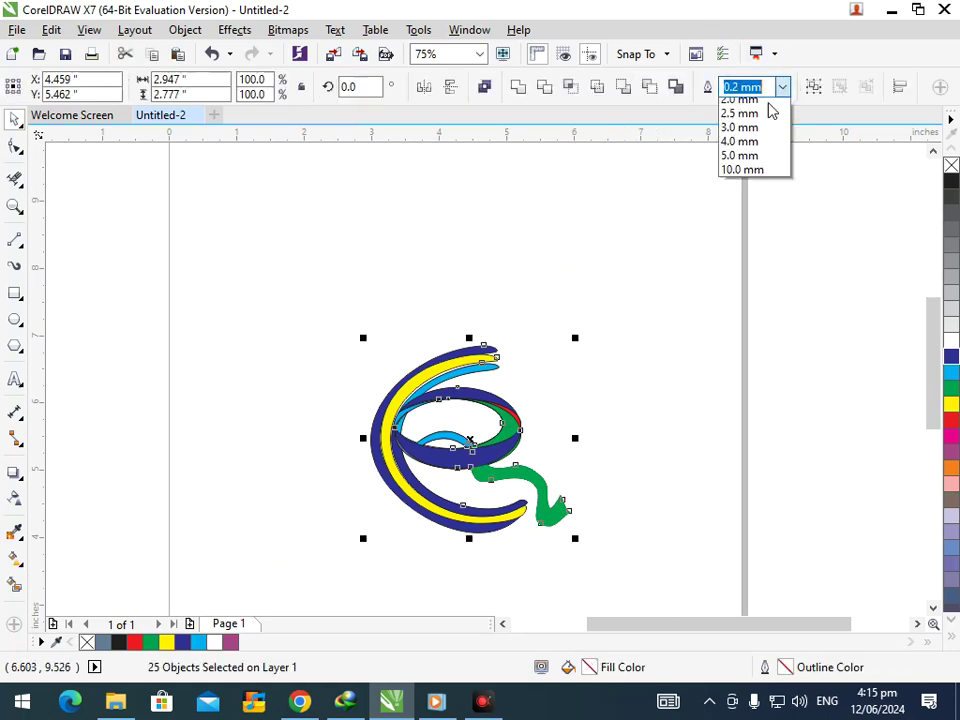
left_click(740, 101)
left_click(616, 275)
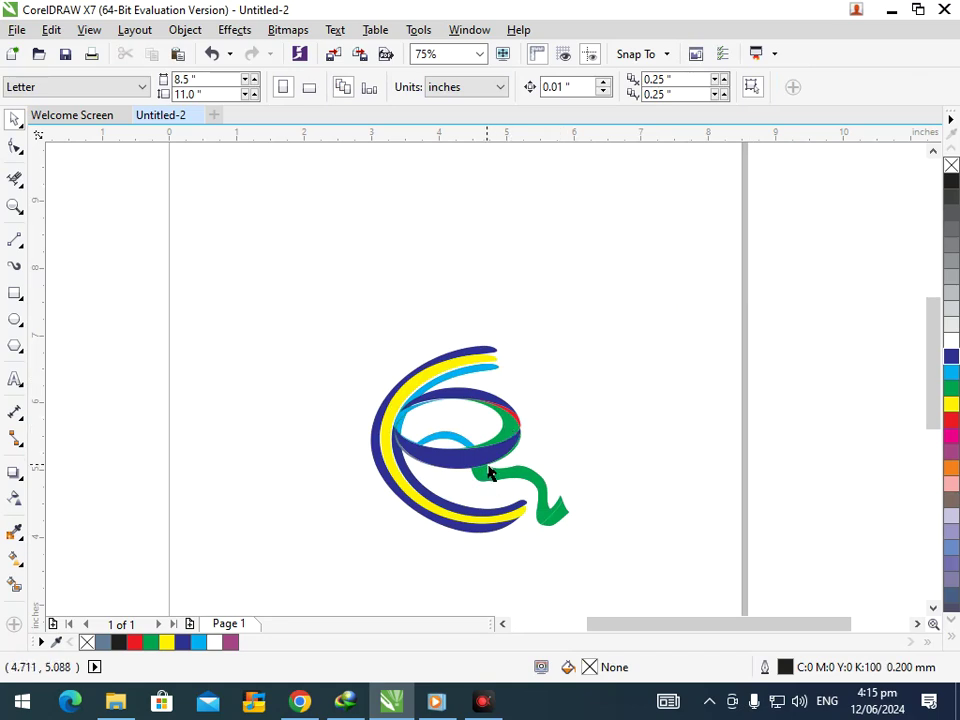
Step: Scale all the logo's objects down to about 2.2 by 2.07 inches and move them up and left on the page
mouse_move(320, 320)
left_mouse_down()
mouse_move(446, 401)
mouse_move(574, 574)
left_mouse_up()
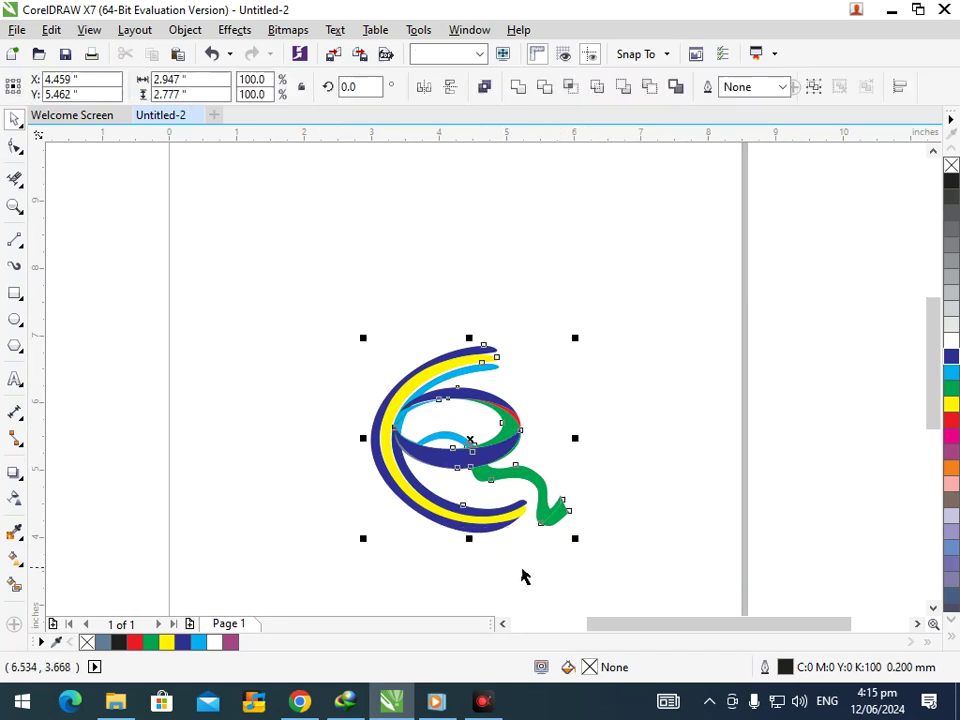
left_click_drag(364, 539, 388, 516)
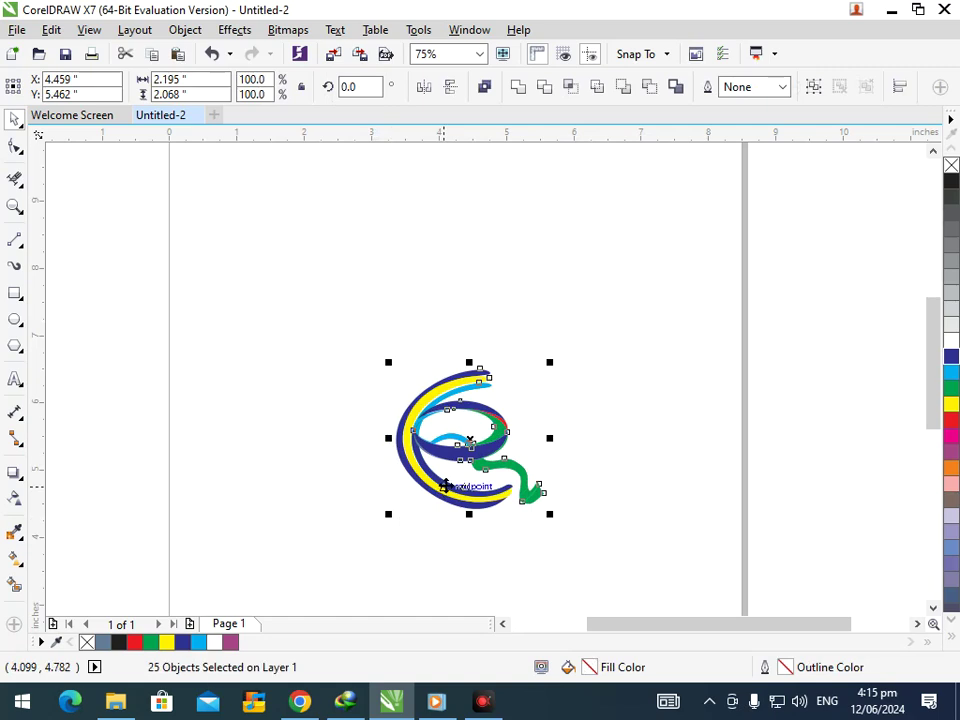
left_click_drag(439, 489, 367, 372)
key("Escape")
Step: Group all the logo's objects and enlarge the group to about 3.34 by 3.15 inches
mouse_move(276, 197)
left_mouse_down()
mouse_move(542, 437)
mouse_move(544, 456)
left_mouse_up()
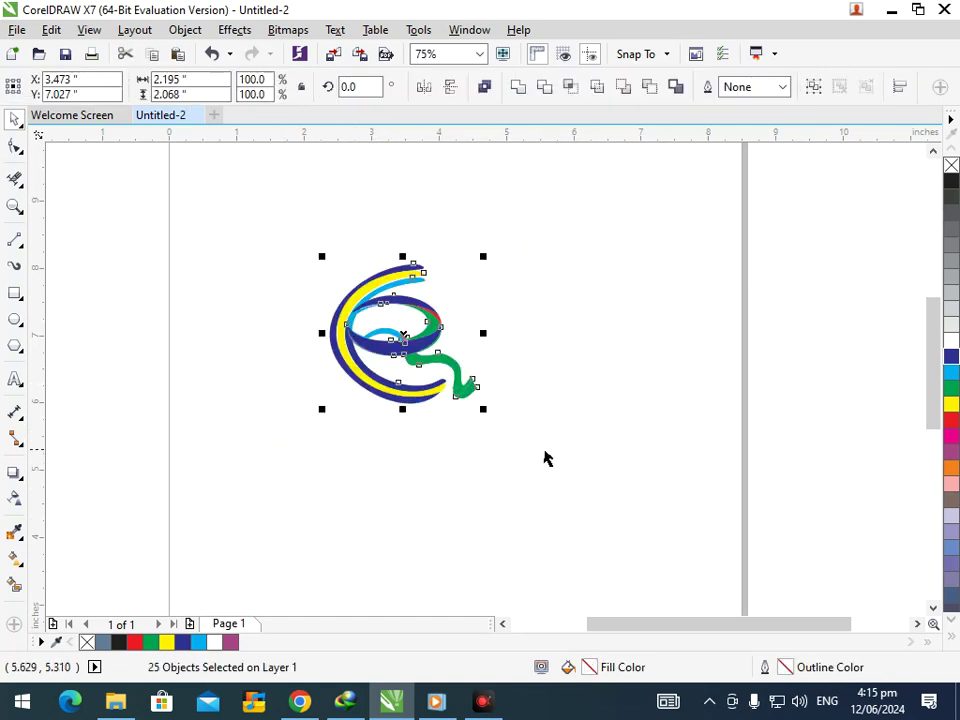
key("ctrl+g")
left_click_drag(321, 409, 274, 482)
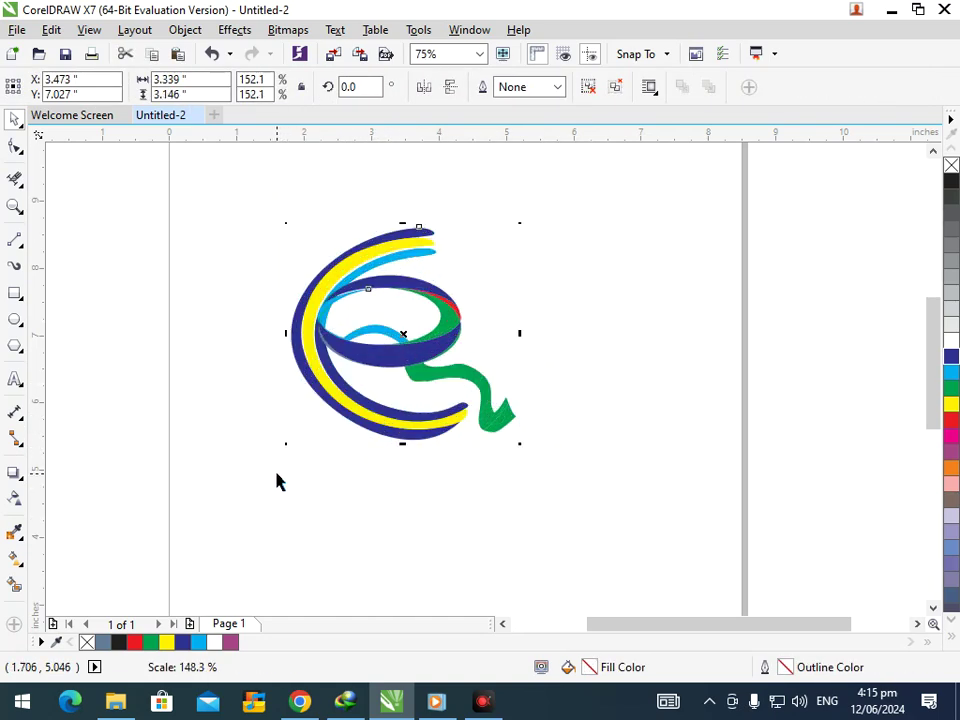
key("Escape")
Step: Move the grouped logo off the page onto the empty area to the page's left
left_click_drag(229, 193, 596, 452)
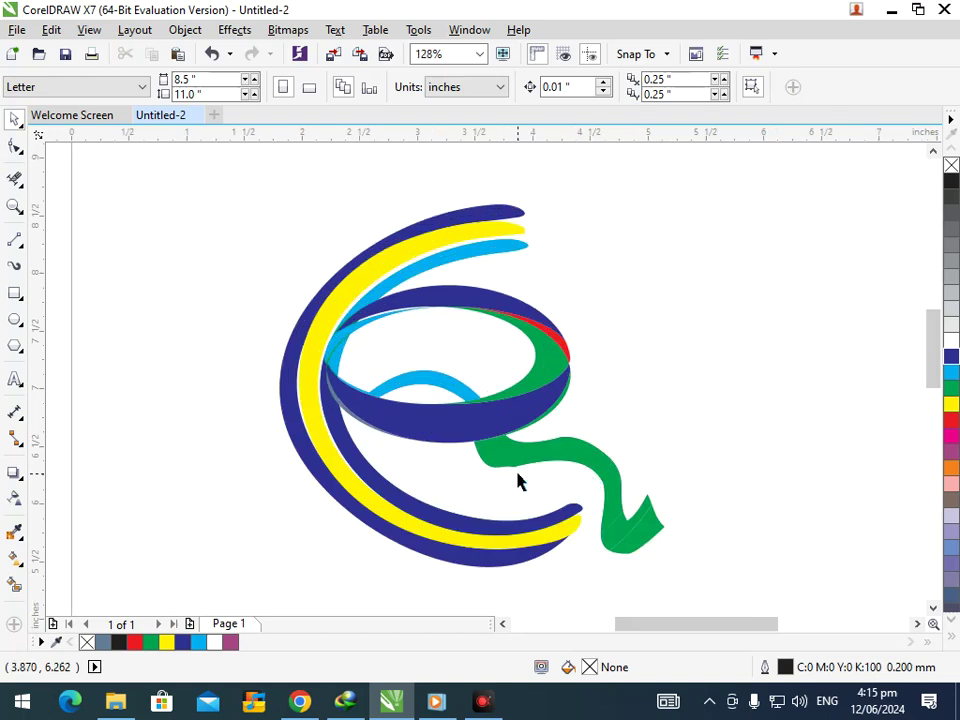
right_click(529, 407)
mouse_move(242, 193)
left_mouse_down()
mouse_move(602, 463)
mouse_move(610, 490)
left_mouse_up()
left_click(495, 420)
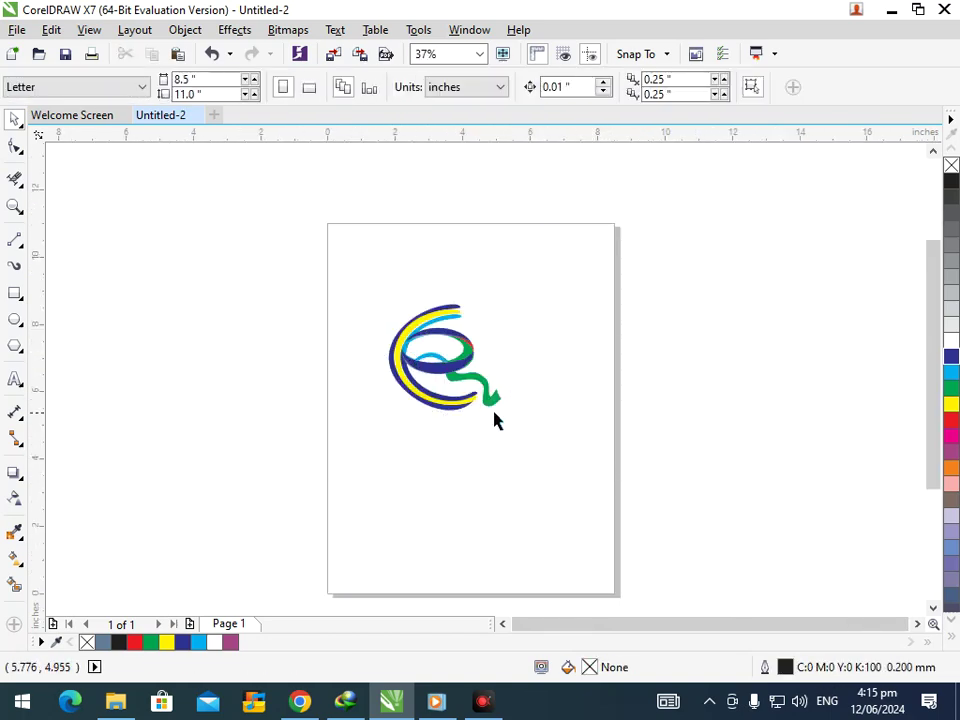
left_click_drag(399, 414, 90, 325)
Step: Scale the grouped logo down to about 2.71 by 2.56 inches
key("z")
left_click_drag(84, 280, 235, 418)
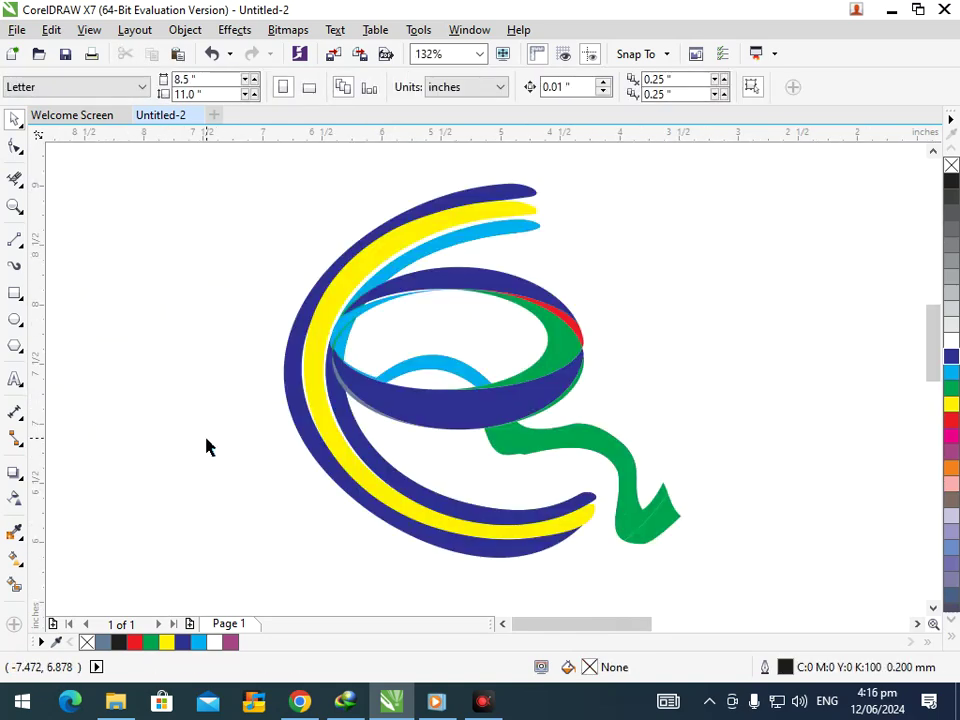
left_click(352, 478)
left_click_drag(274, 564, 296, 530)
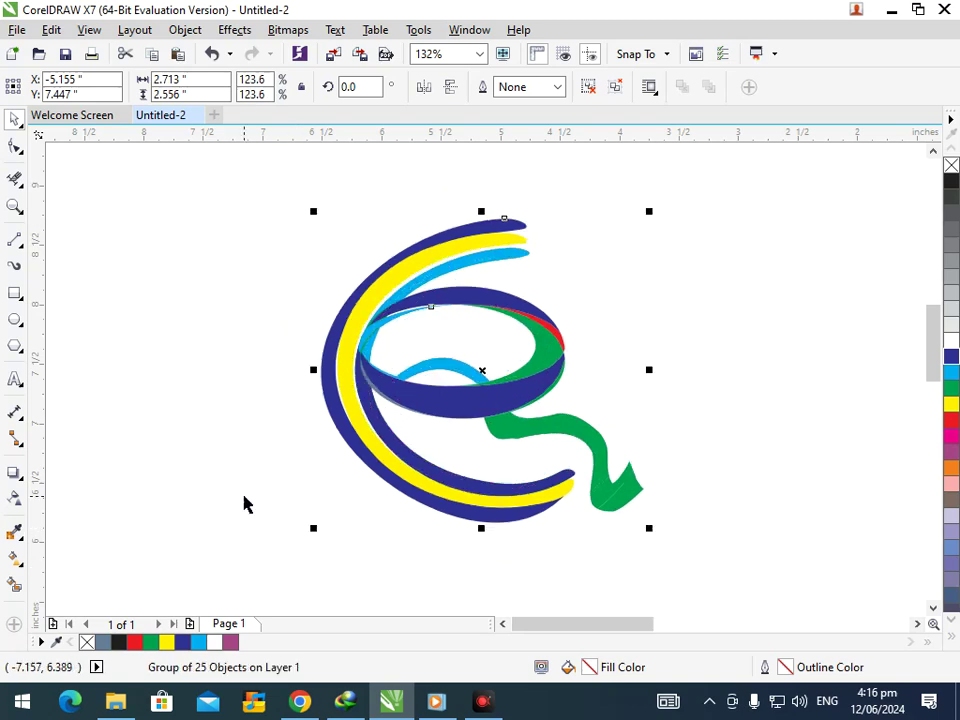
left_click(243, 505)
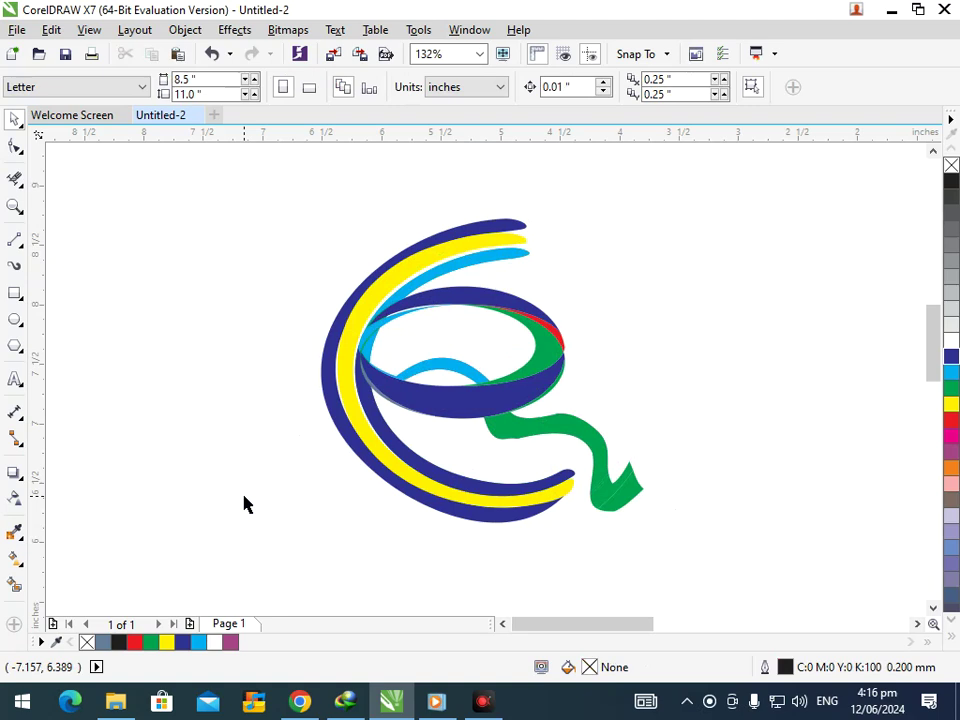
Step: Ungroup all the logo's objects, try moving the yellow middle C ring to the right, and undo the move
left_click_drag(504, 259, 760, 250)
left_click(615, 86)
left_click(593, 186)
key("ctrl+z")
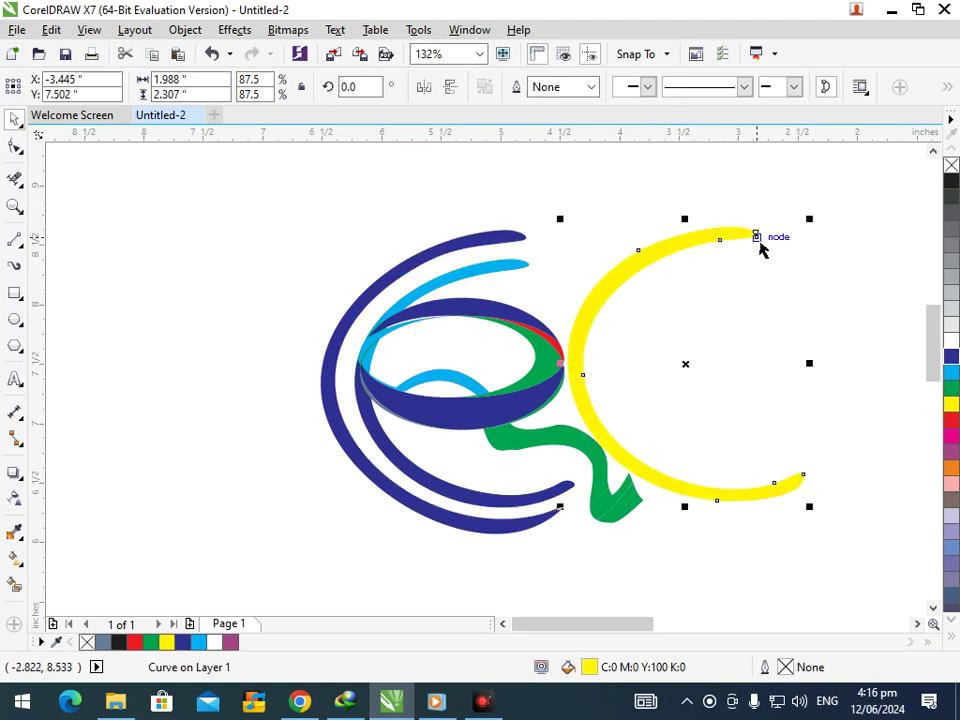
key("ctrl+z")
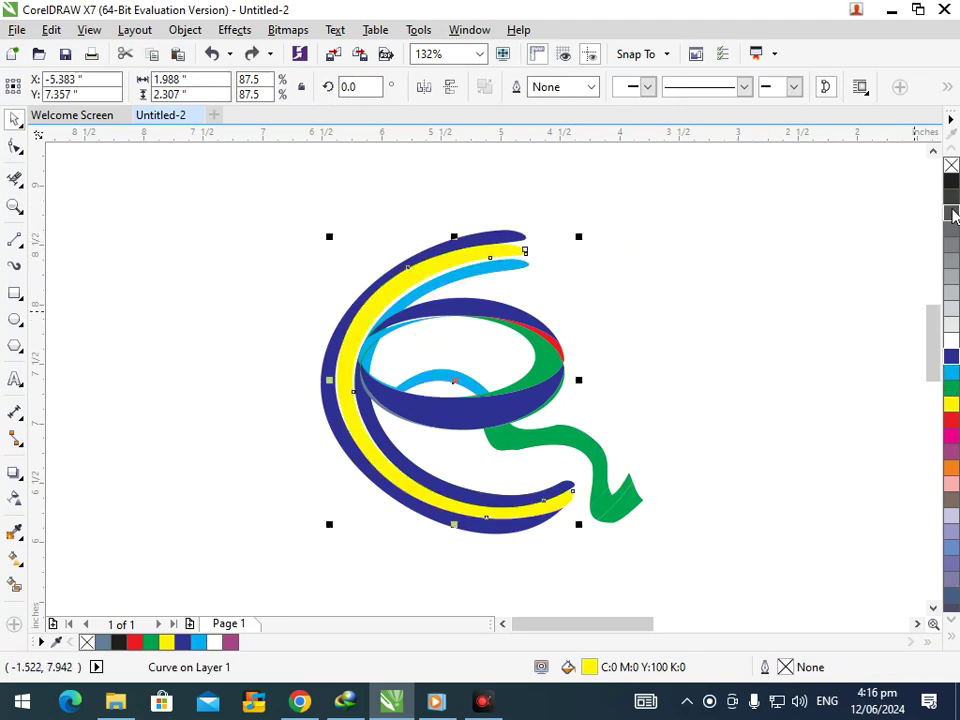
Step: Try grey and black fills on the yellow middle C ring and undo them
left_click(951, 264)
left_click(951, 295)
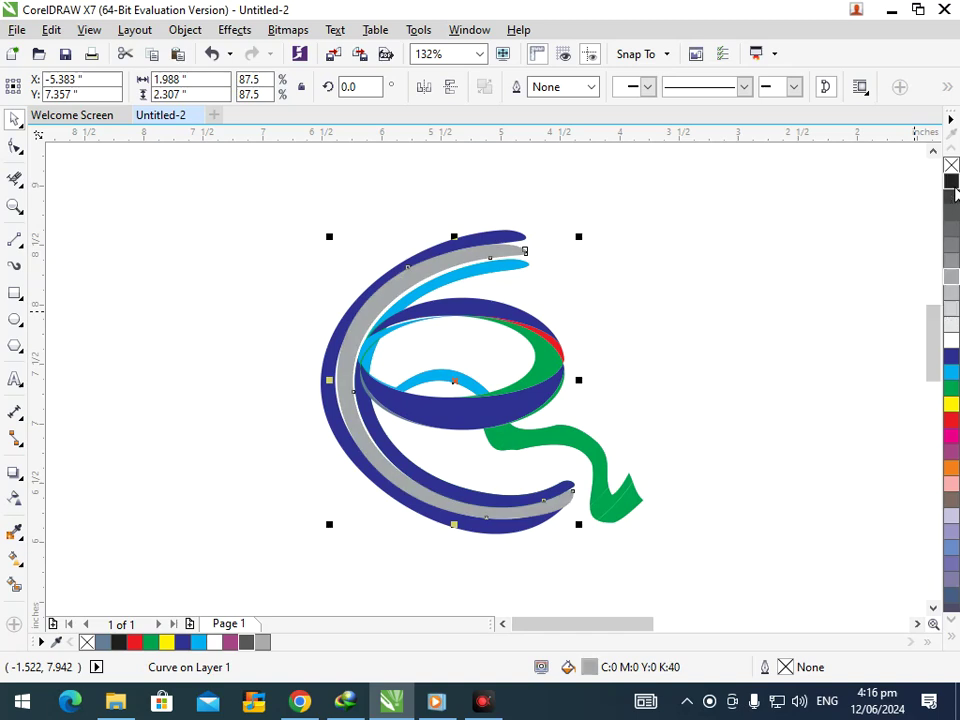
left_click(951, 181)
key("ctrl+z")
key("ctrl+z")
key("ctrl+z")
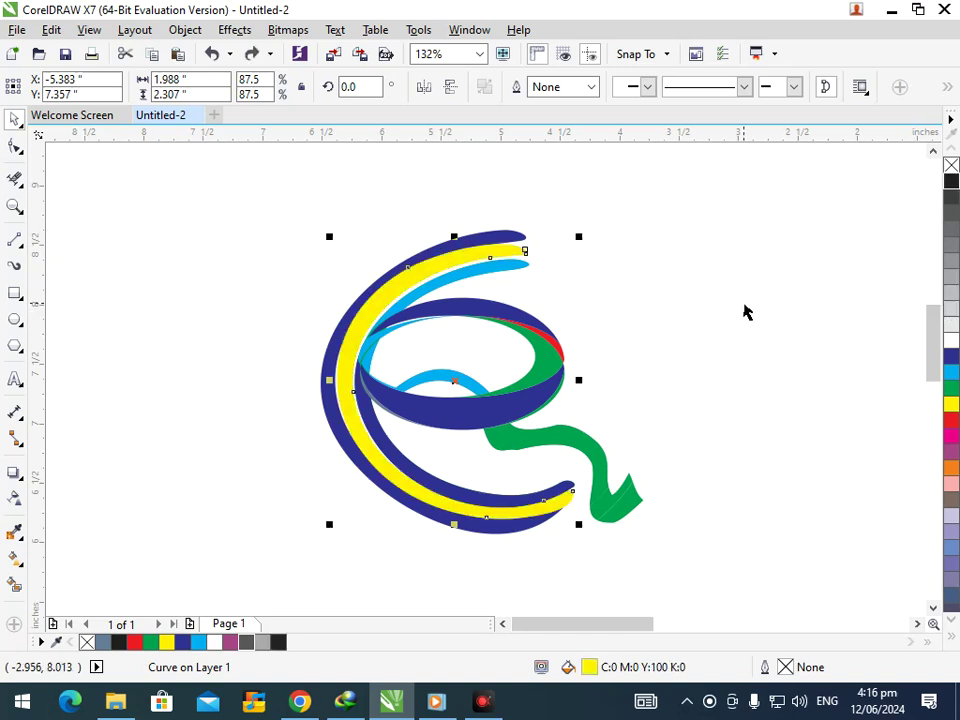
left_click(718, 320)
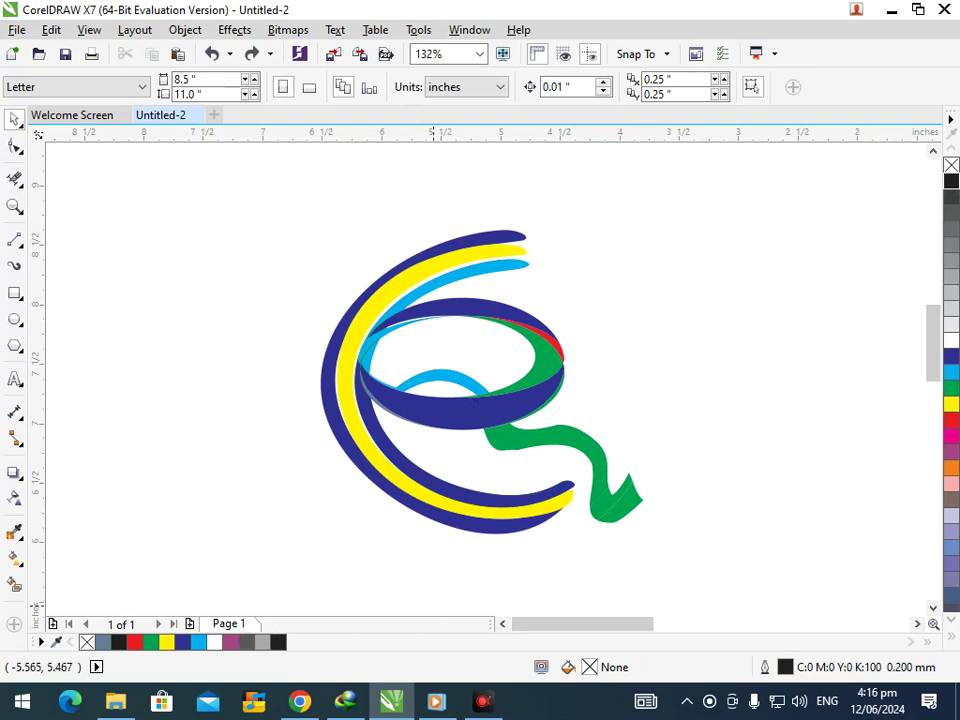
Step: Try welding the green wavy tail and its arrowhead, undo the weld, and give both pieces a green outline
left_click(631, 505)
left_click(602, 476, "shift")
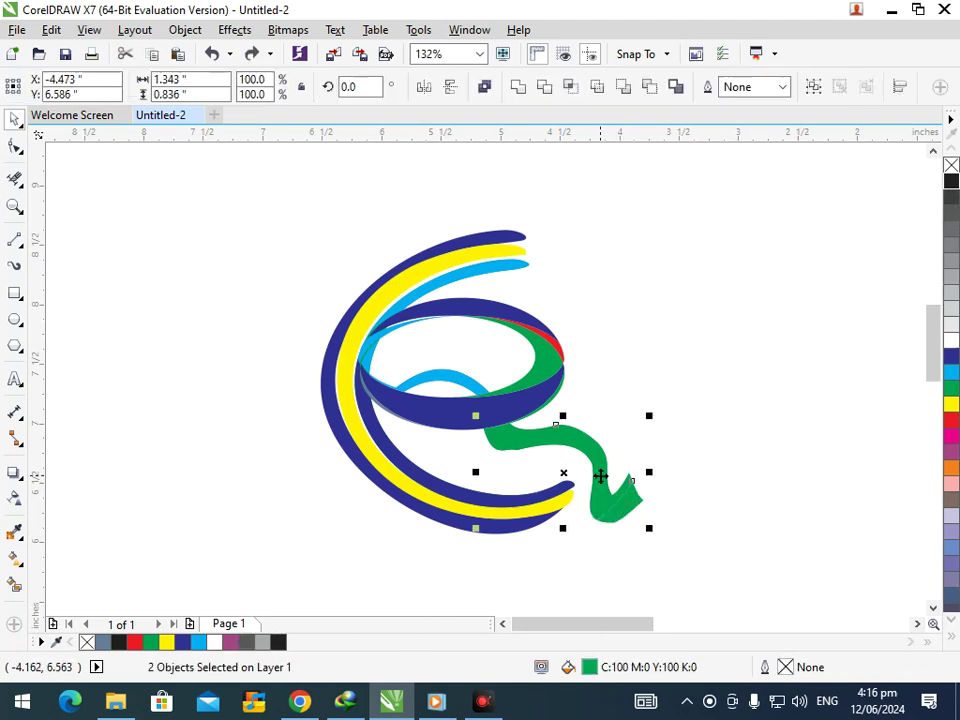
left_click(521, 87)
left_click_drag(620, 526, 645, 555)
key("ctrl+z")
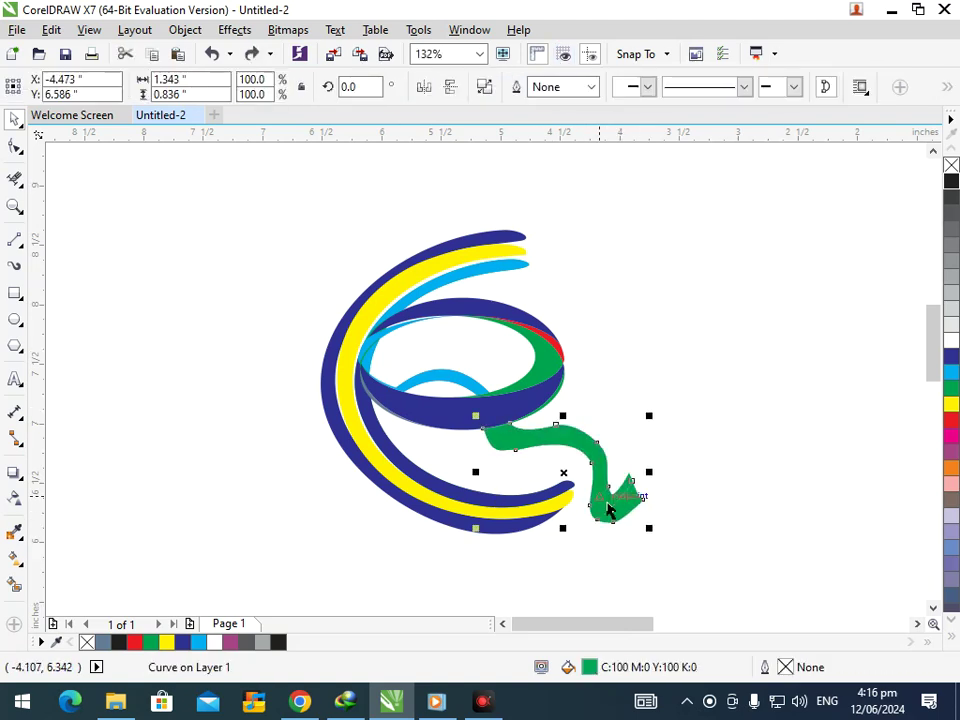
key("ctrl+z")
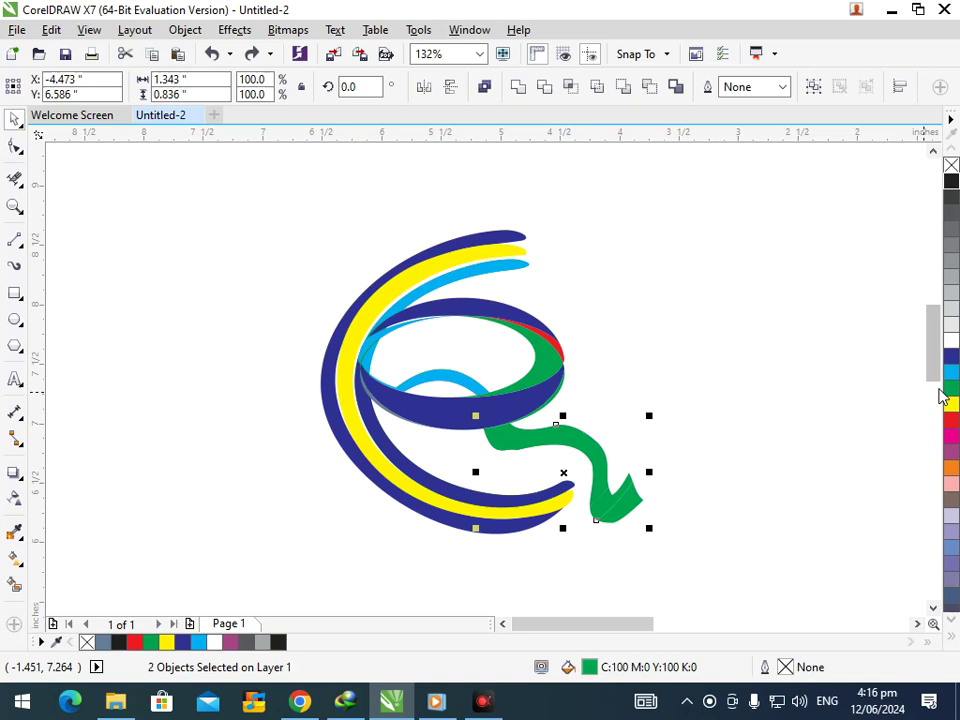
right_click(951, 390)
key("Escape")
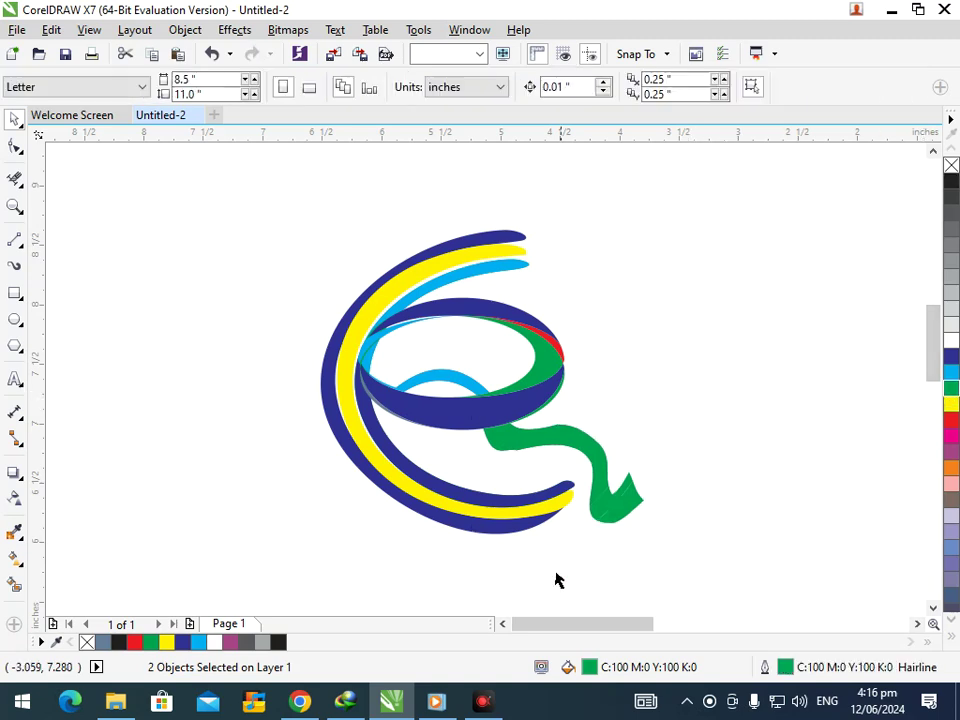
Step: Try breaking apart the cyan curve that forms the small arc and the inner ring's left end, and undo it
left_click_drag(367, 322, 429, 402)
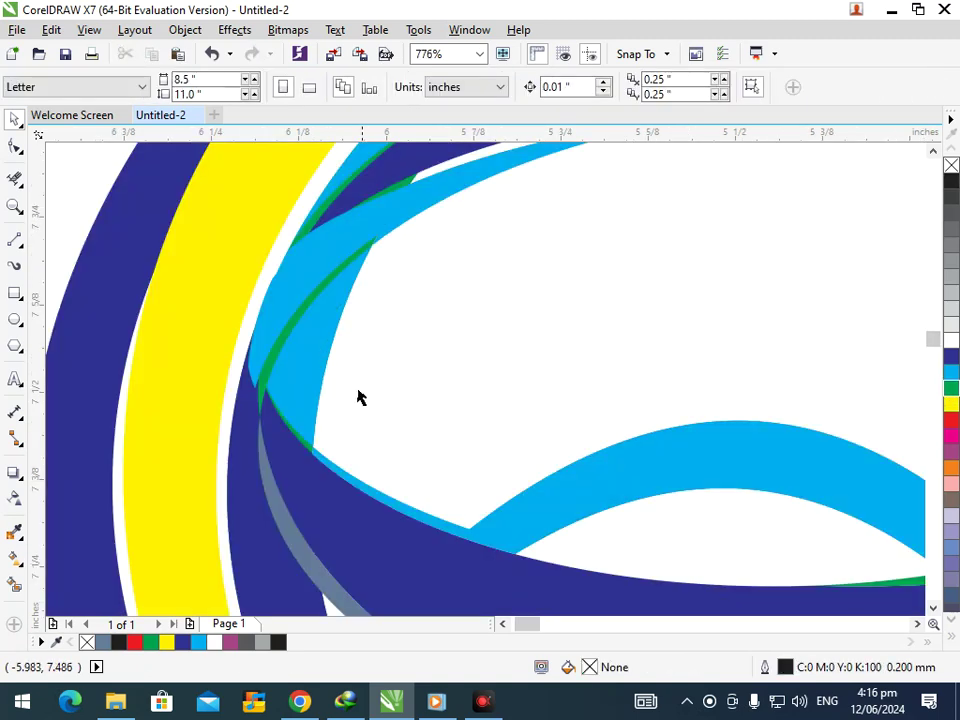
mouse_move(320, 380)
left_mouse_down()
mouse_move(359, 372)
mouse_move(320, 372)
left_mouse_up()
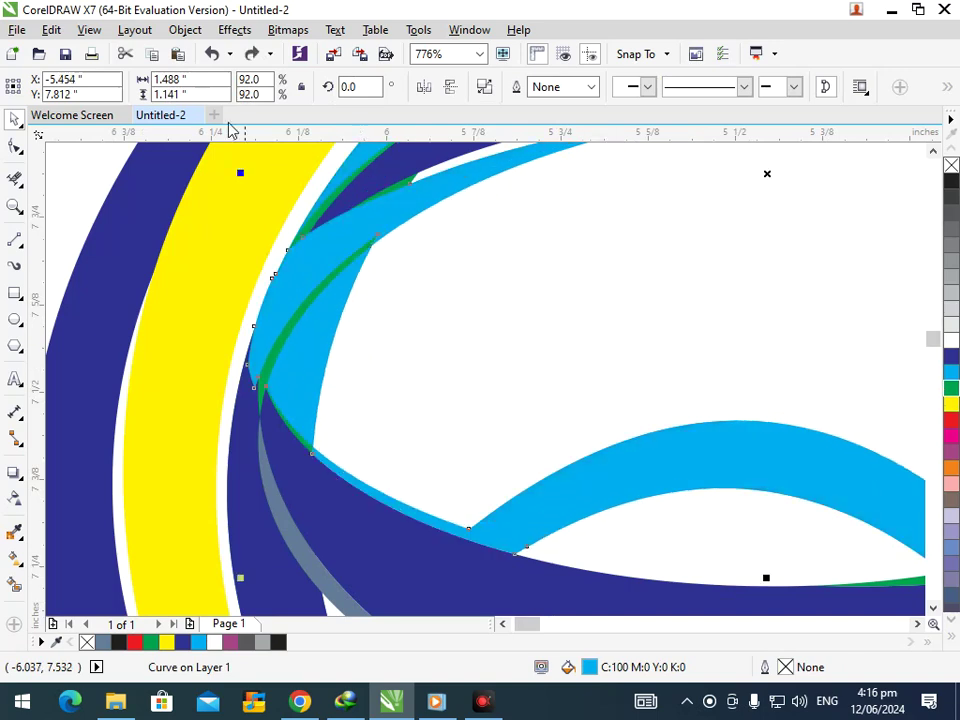
left_click(185, 29)
left_click(276, 269)
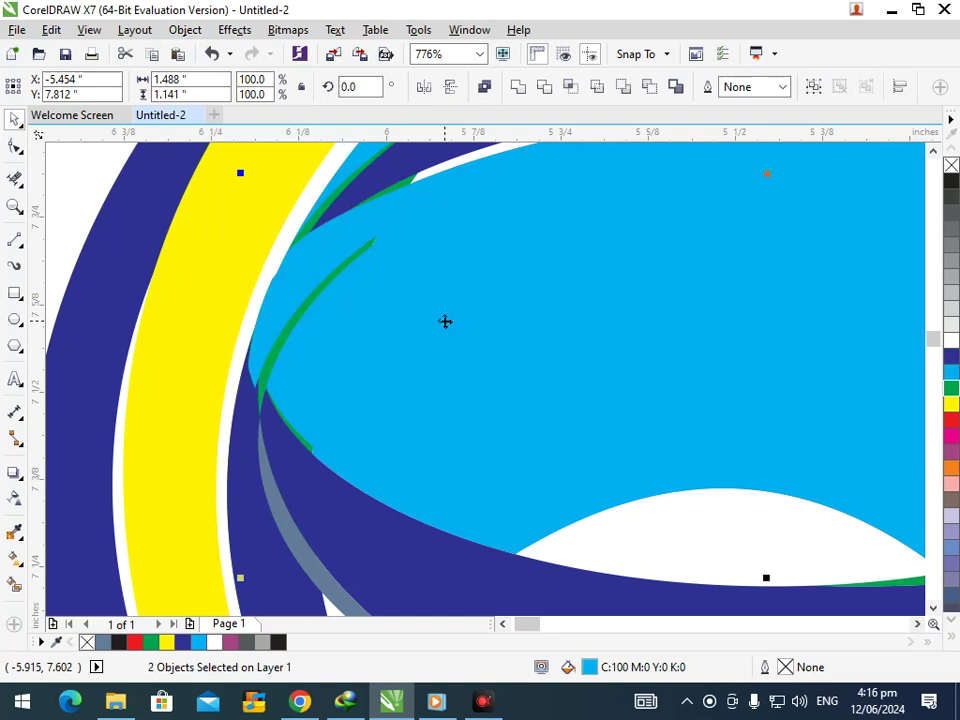
scroll(446, 330, "down", 5)
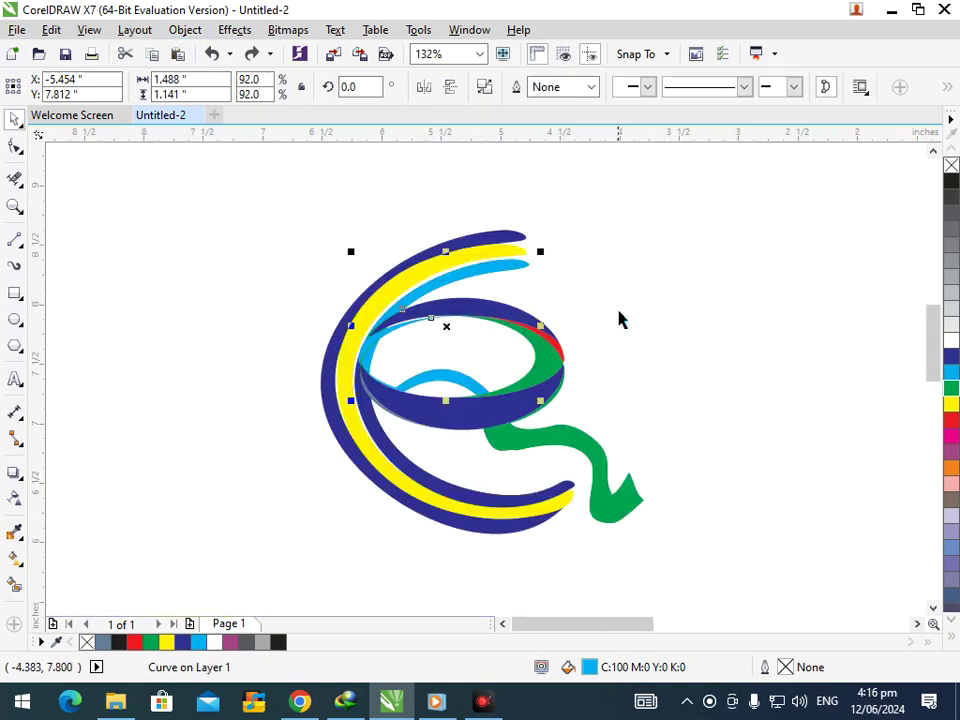
left_click(610, 328)
Step: Select the whole logo and move it slightly upward
scroll(421, 330, "down", 4)
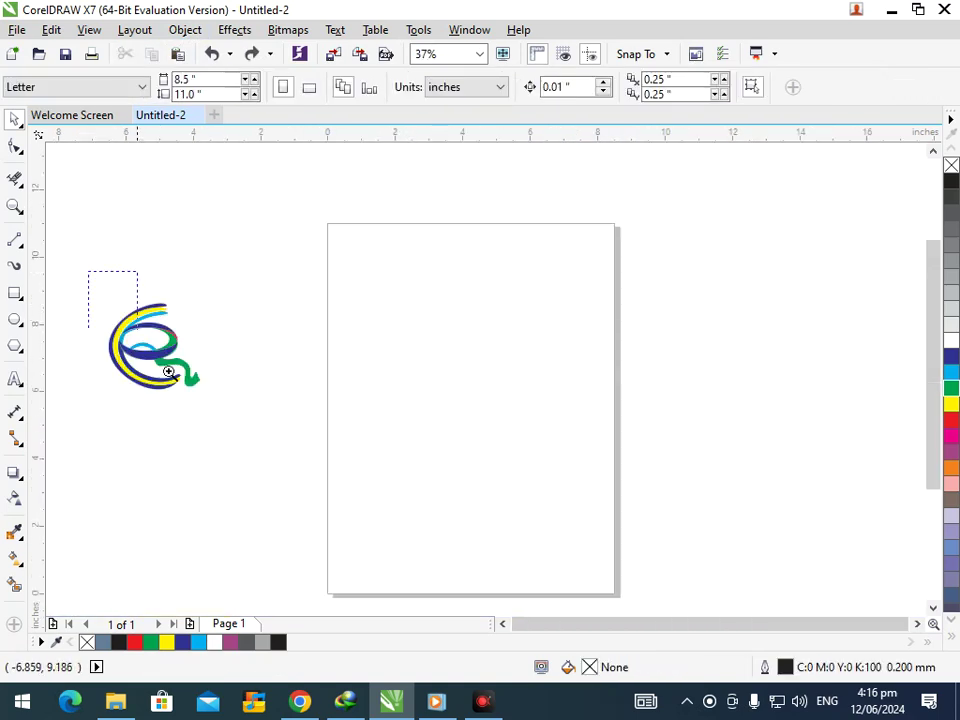
left_click_drag(255, 444, 95, 268)
key("space")
mouse_move(229, 181)
left_mouse_down()
mouse_move(576, 529)
mouse_move(583, 499)
mouse_move(589, 508)
mouse_move(578, 483)
mouse_move(627, 539)
left_mouse_up()
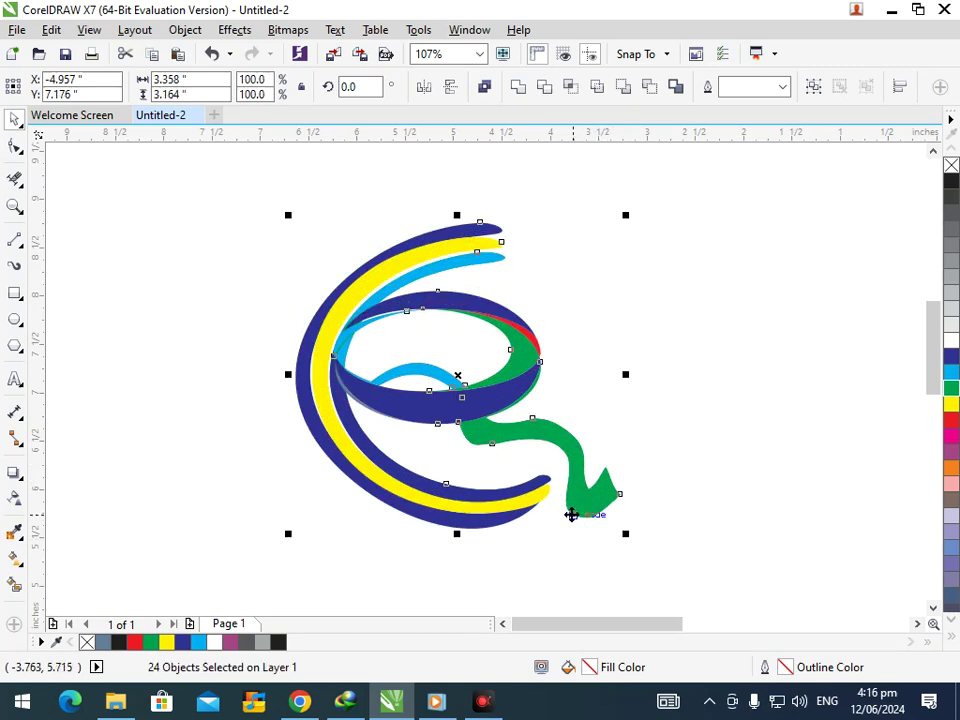
left_click_drag(516, 506, 515, 496)
left_click(666, 433)
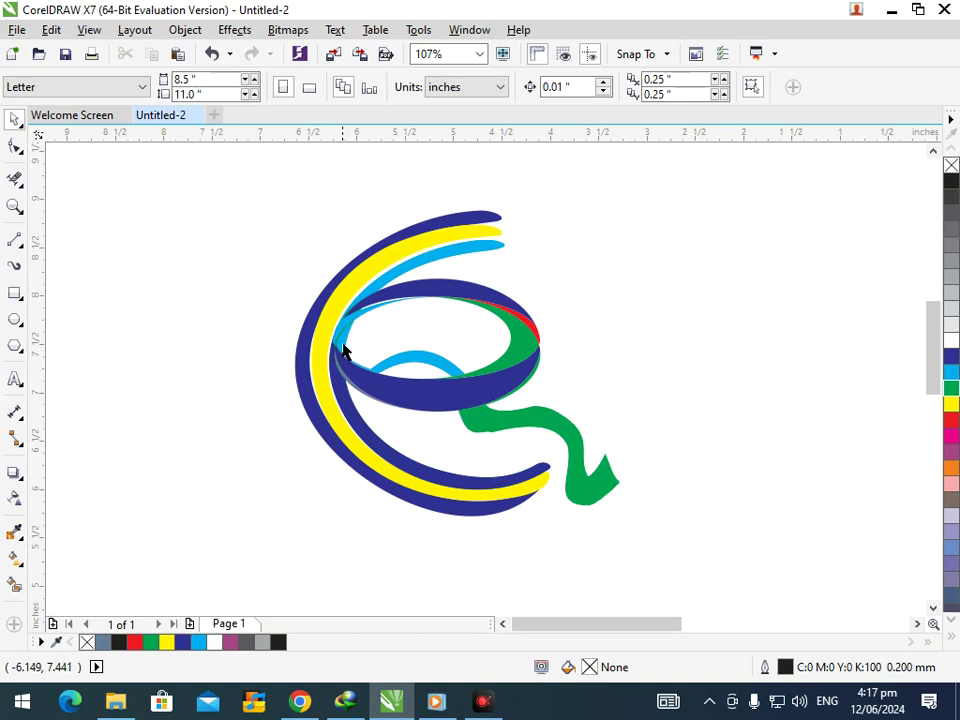
Step: Smart Fill the small area at the central ellipse's left end blue-grey, and give the sliver below it a blue fill and outline (C100 M100 Y0 K0)
left_click(16, 585)
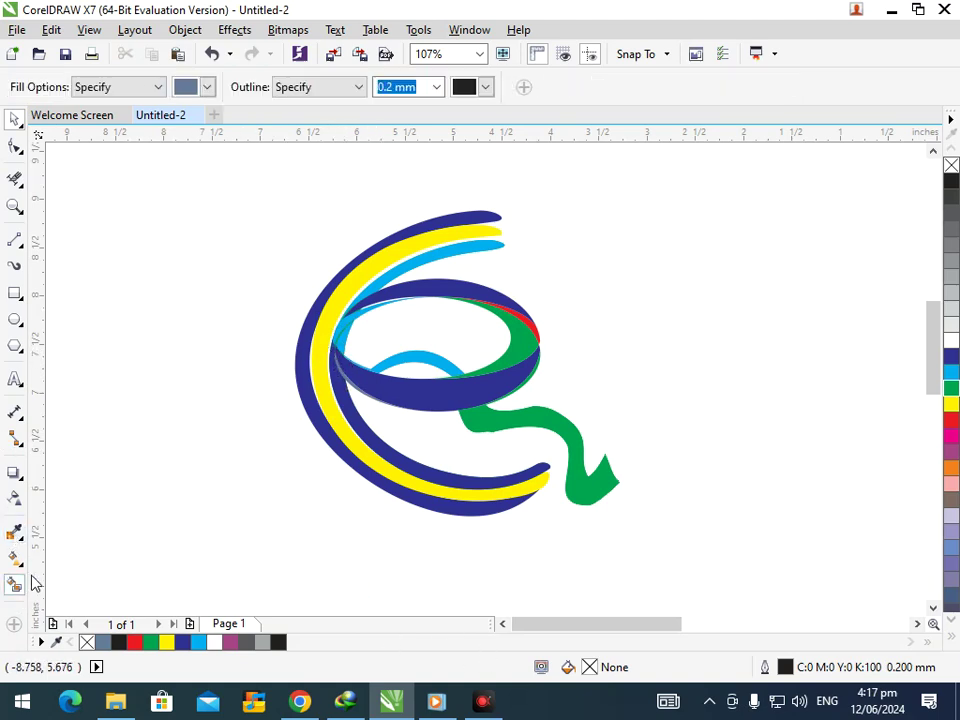
left_click(342, 338)
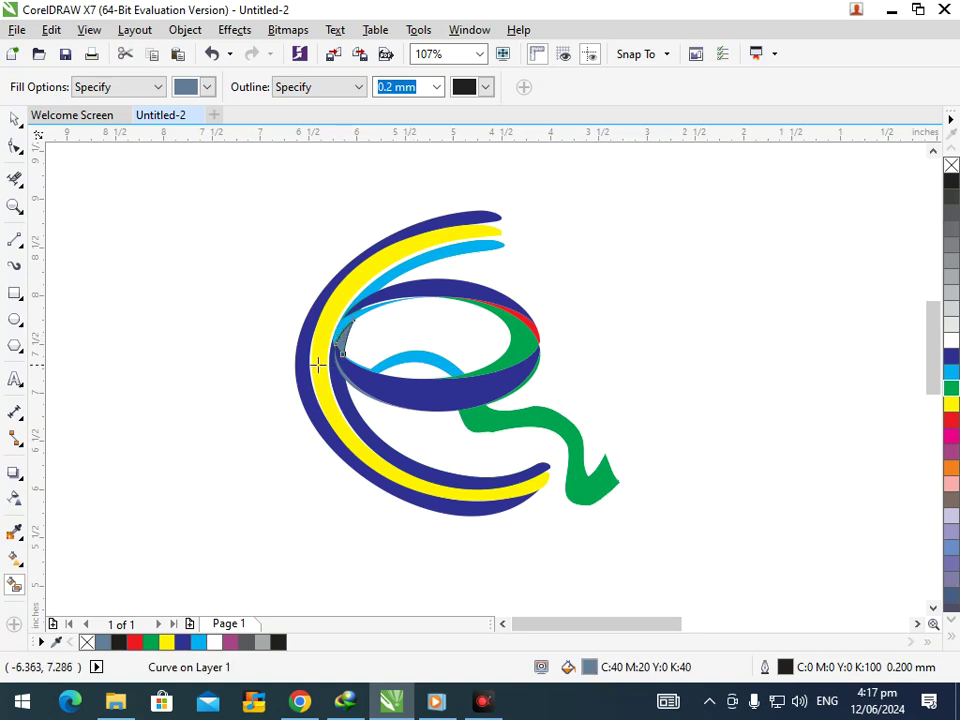
scroll(342, 370, "up", 5)
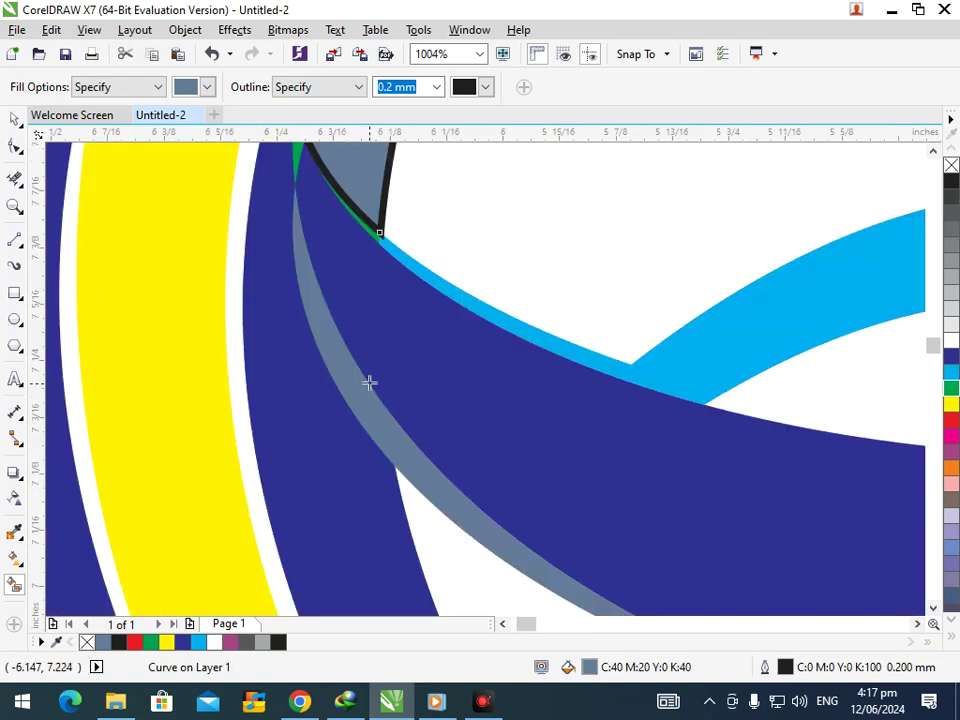
left_click(951, 371)
right_click(951, 371)
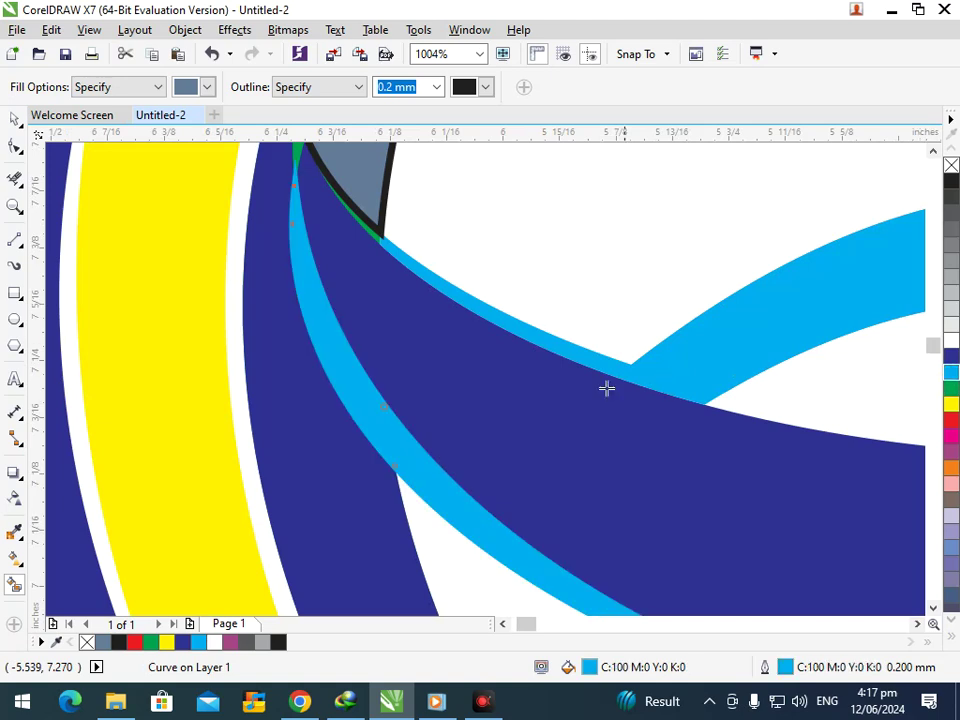
left_click(950, 358)
right_click(950, 358)
scroll(473, 420, "down", 5)
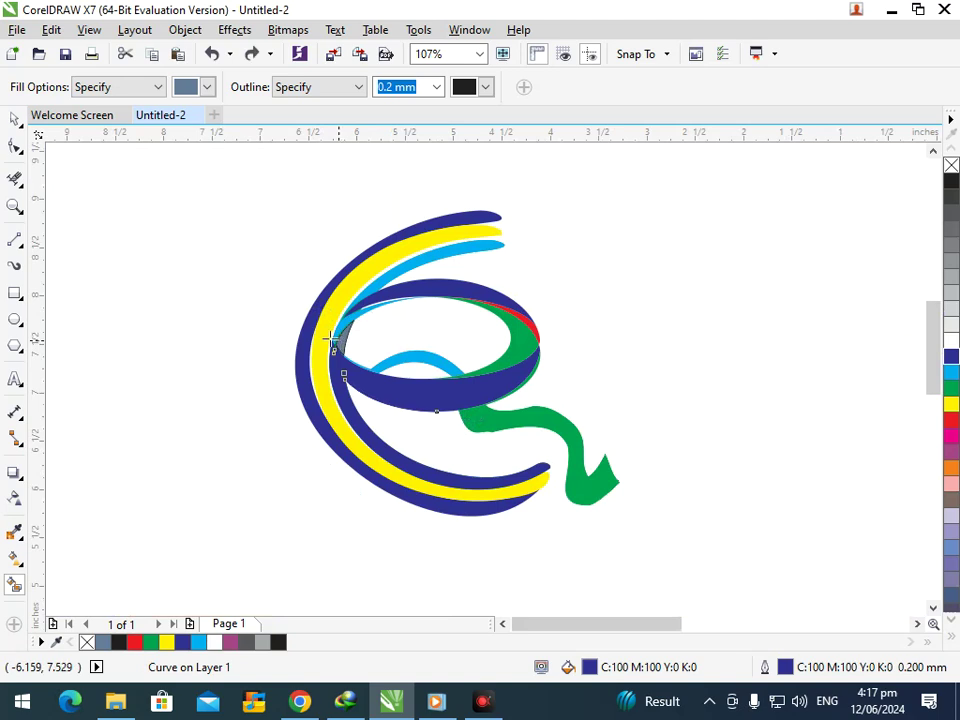
Step: Change the sliver below the central ellipse to a cyan fill and outline (C100 M0 Y0 K0) and deselect it
left_click(331, 340)
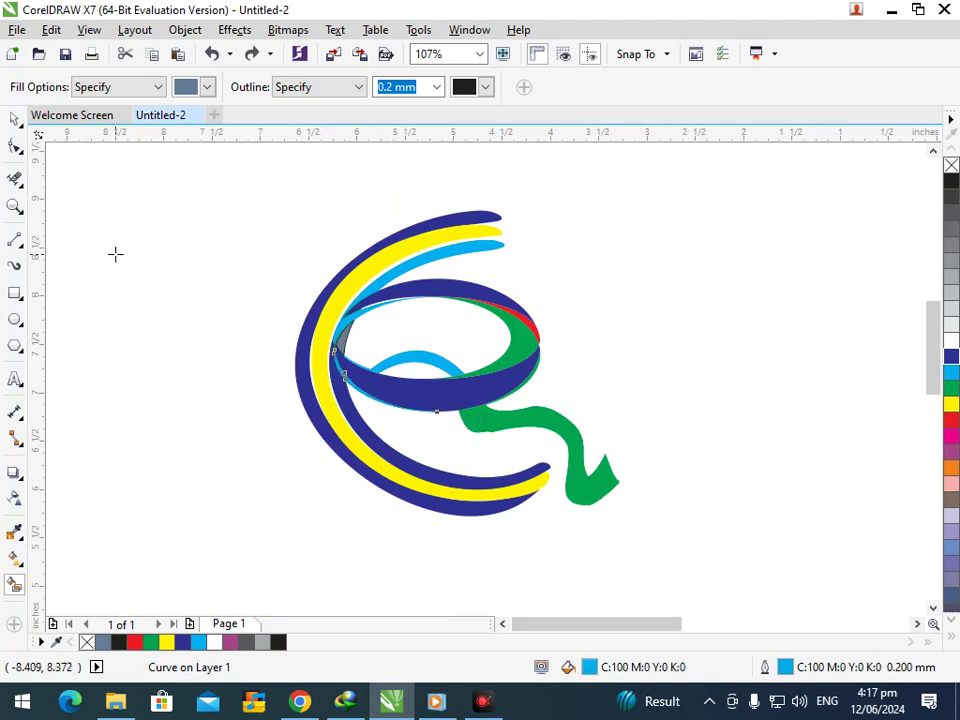
left_click(13, 120)
left_click(390, 544)
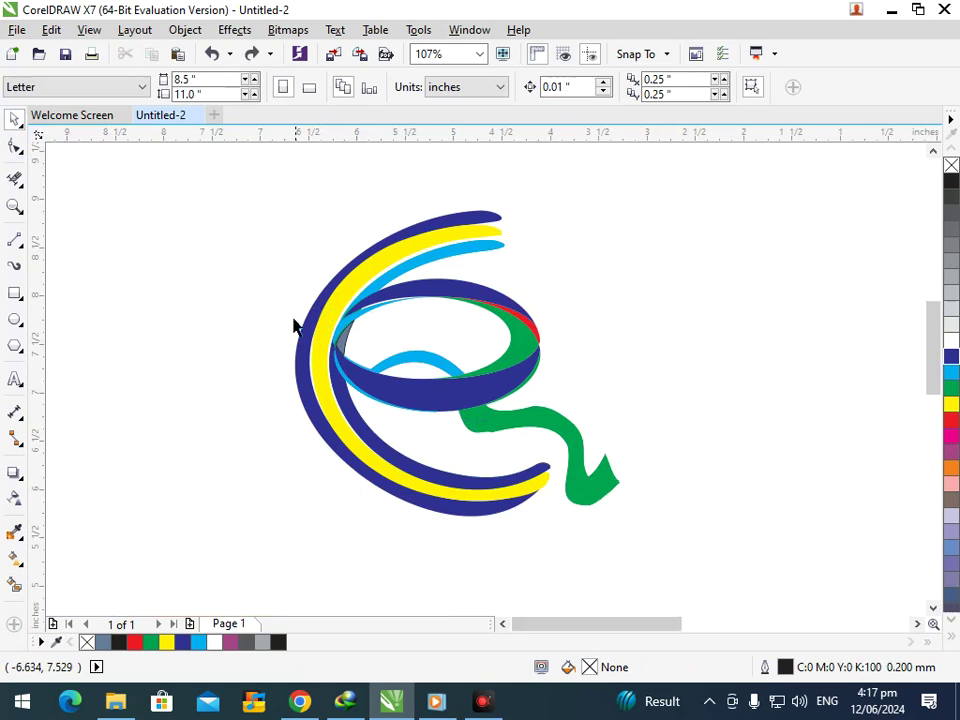
Step: Examine the cyan curve around the central ellipse up close and the blue arc along the ellipse's upper edge
left_click_drag(246, 171, 560, 525)
left_click_drag(296, 249, 542, 439)
left_click(358, 301)
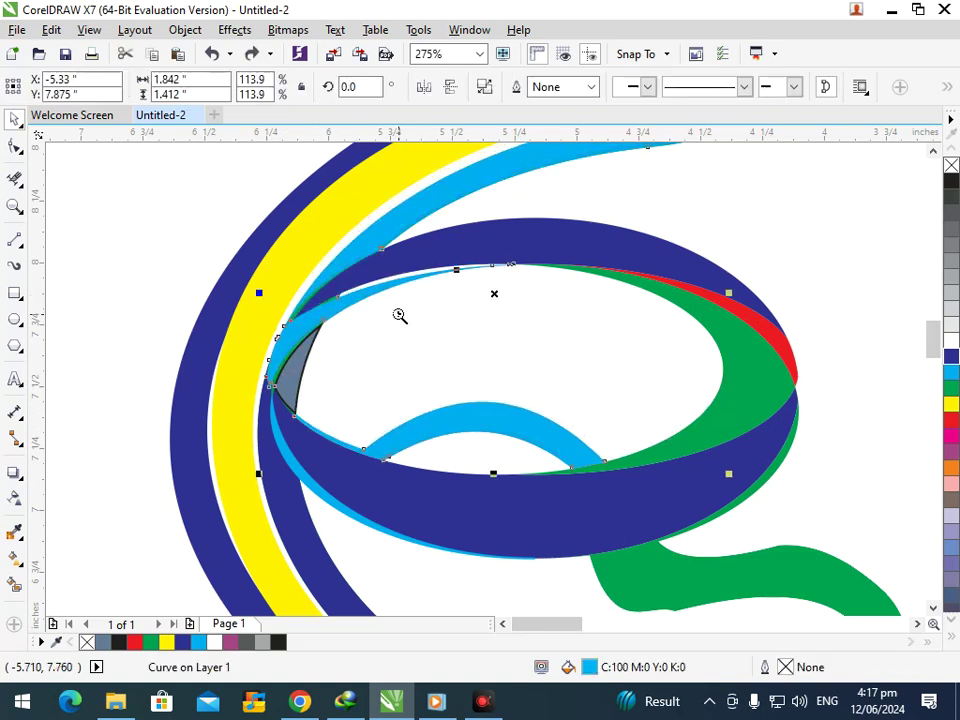
right_click(399, 315)
left_click(716, 450)
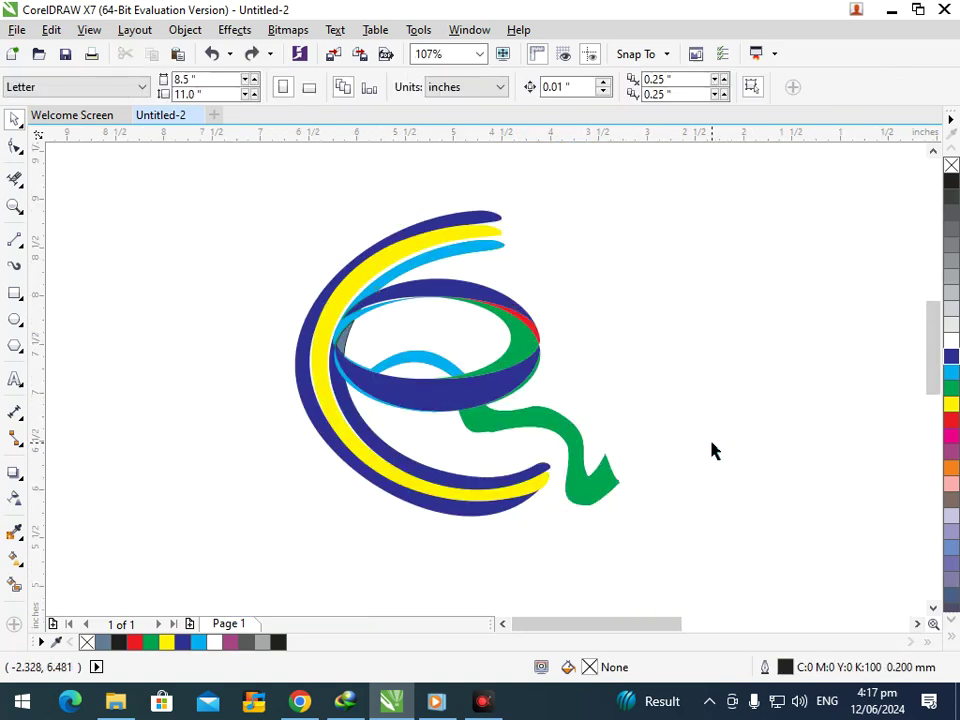
left_click(453, 287)
left_click_drag(453, 287, 453, 288)
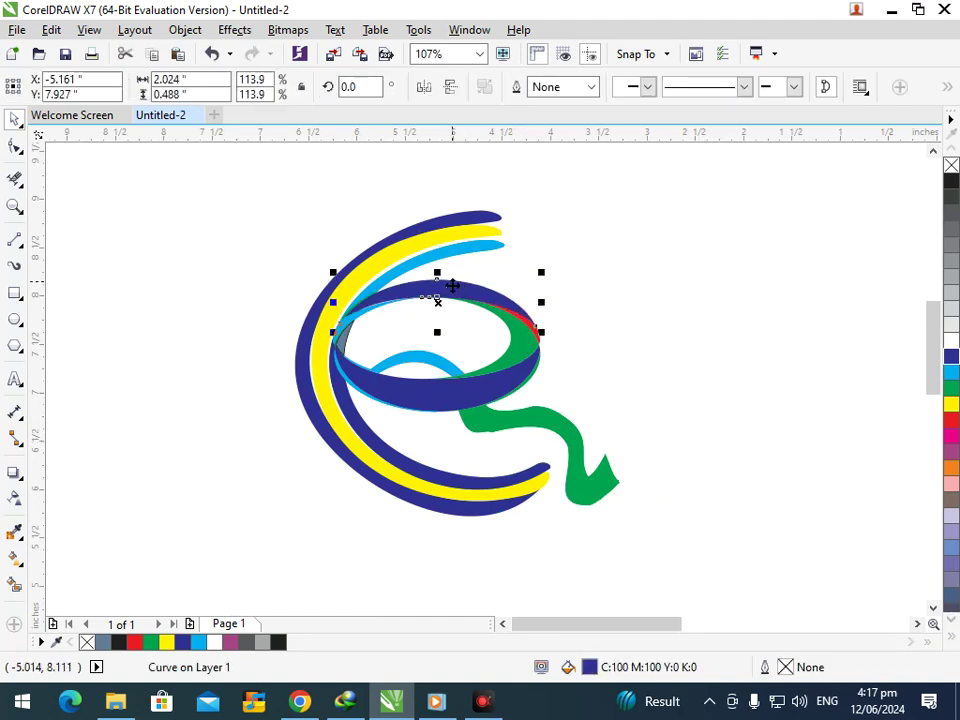
left_click(677, 242)
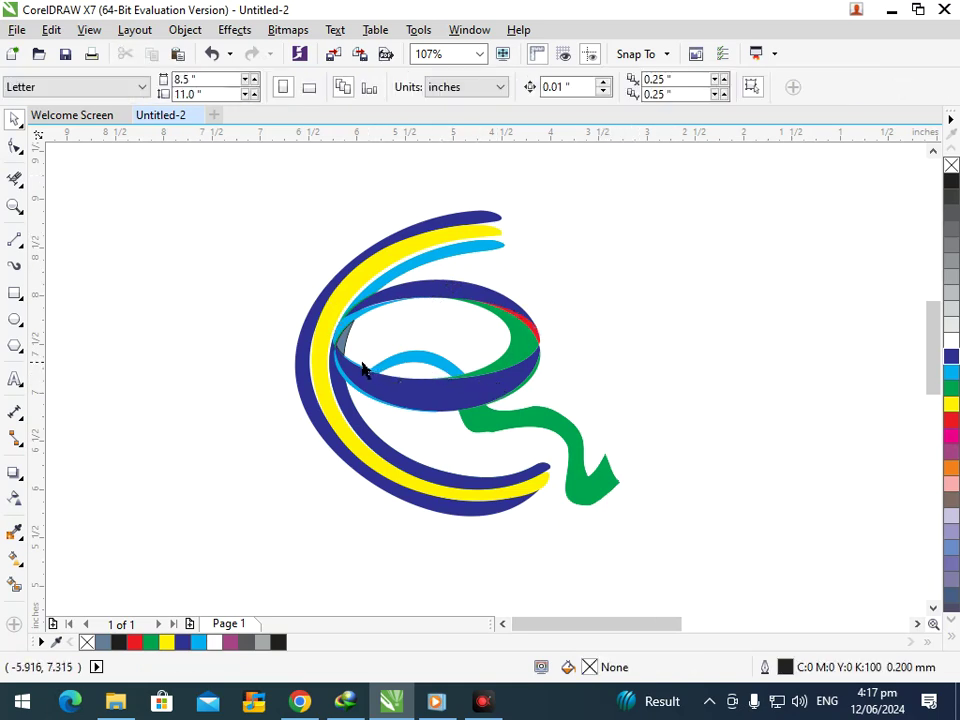
Step: Try enlarging the outer blue and yellow crescents together to about 3.03 by 3.65 inches, and undo it
left_click(321, 427)
left_click(321, 425, "shift")
left_click_drag(289, 523, 268, 545)
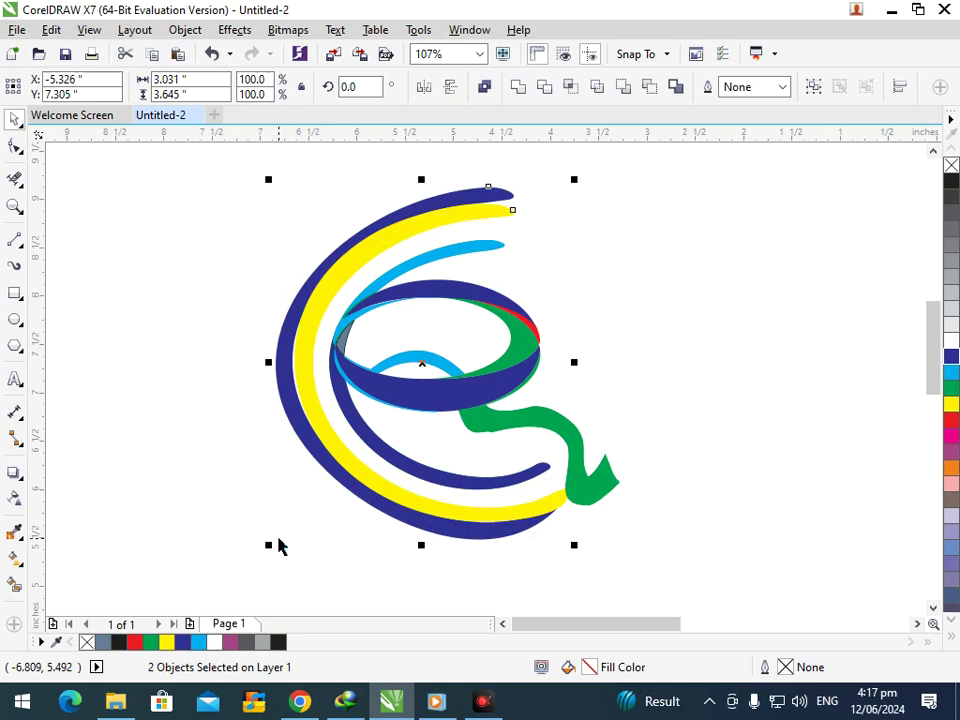
key("ctrl+z")
key("ctrl+z")
left_click(660, 387)
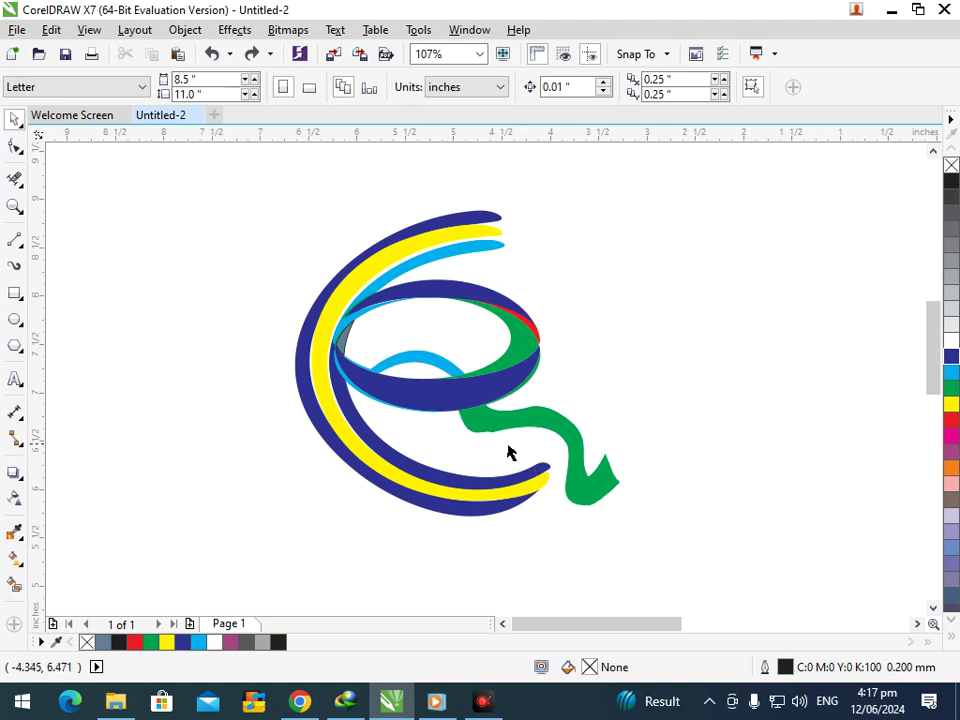
Step: Try yellow, cyan, blue and red fills on the green crescent inside the central ellipse, and undo the colour changes
left_click(521, 358)
left_click(952, 405)
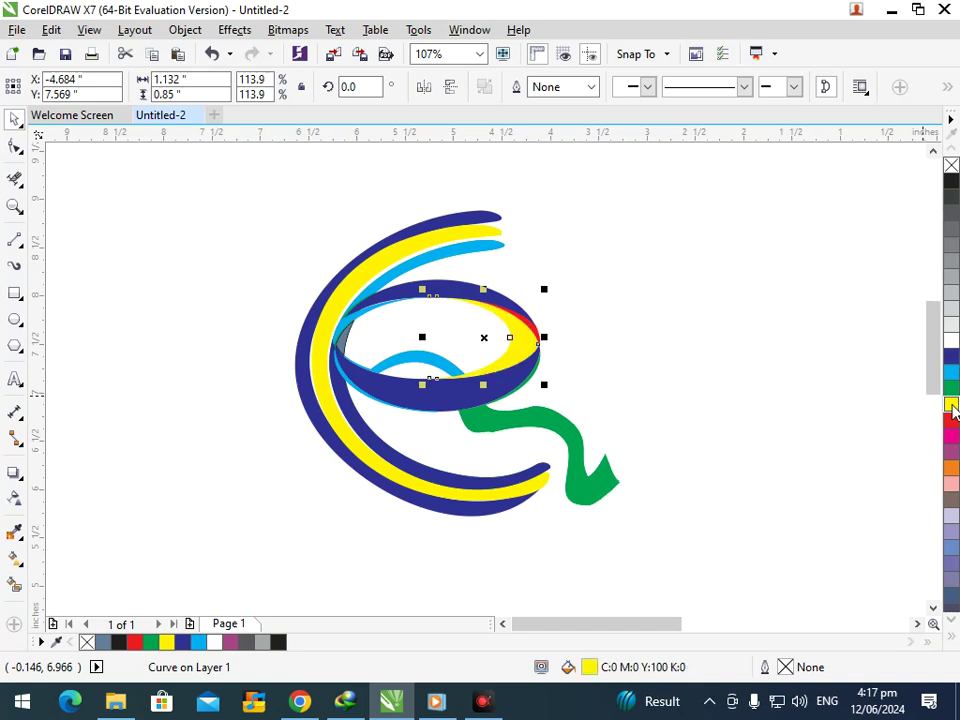
left_click(952, 372)
left_click(953, 357)
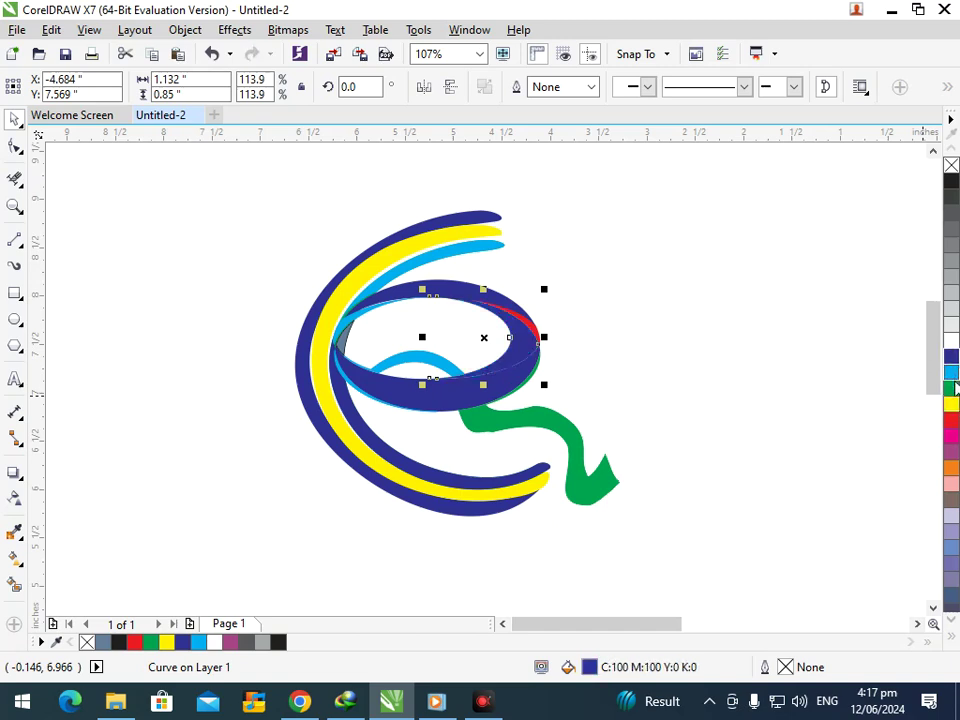
left_click(952, 420)
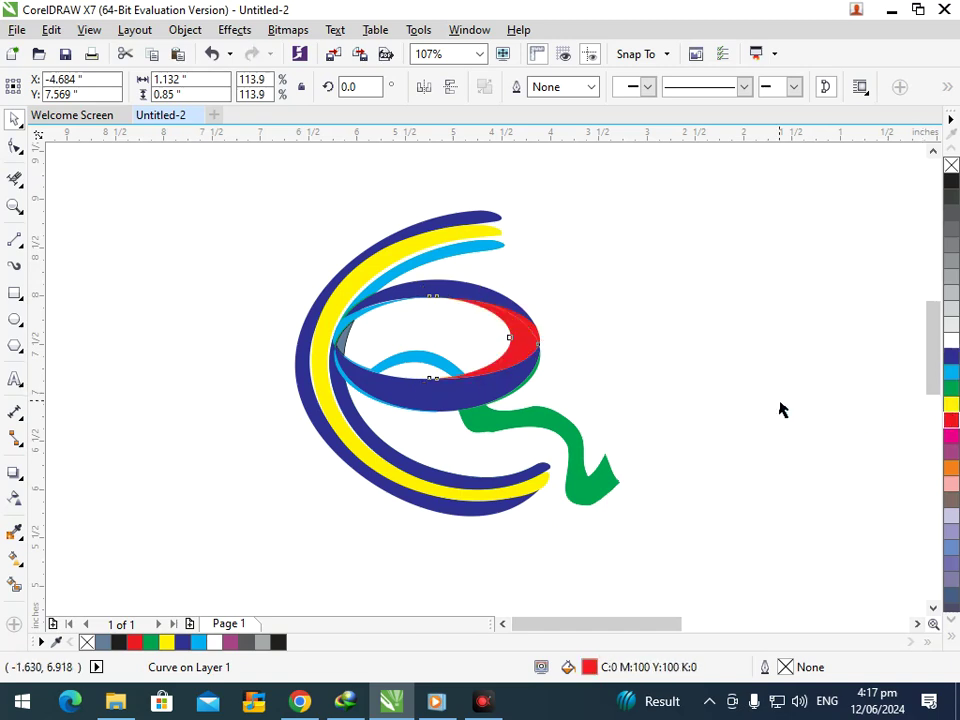
left_click(735, 408)
key("ctrl+z")
key("ctrl+z")
key("ctrl+z")
key("ctrl+z")
key("ctrl+z")
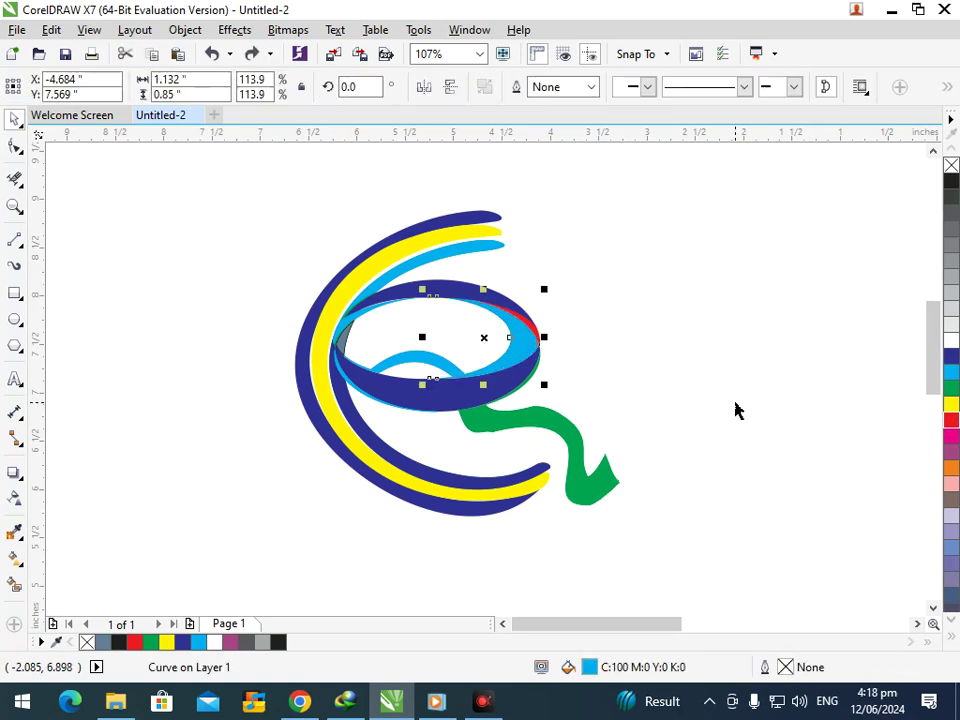
Step: Select all the shapes of the logo and group them
left_click(728, 410)
left_click_drag(186, 176, 648, 543)
key("ctrl+g")
Step: Scale the grouped logo down slightly, shift it a little to the right on the page, and deselect it
left_click(506, 508)
left_click(500, 515)
left_click_drag(285, 521, 485, 502)
left_click(646, 583)
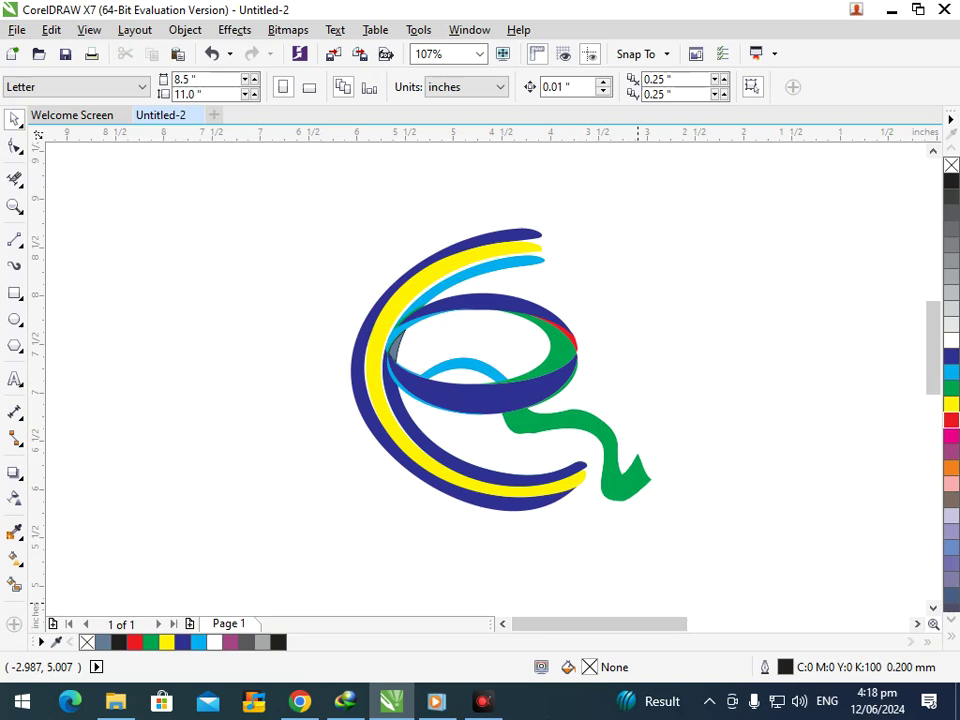